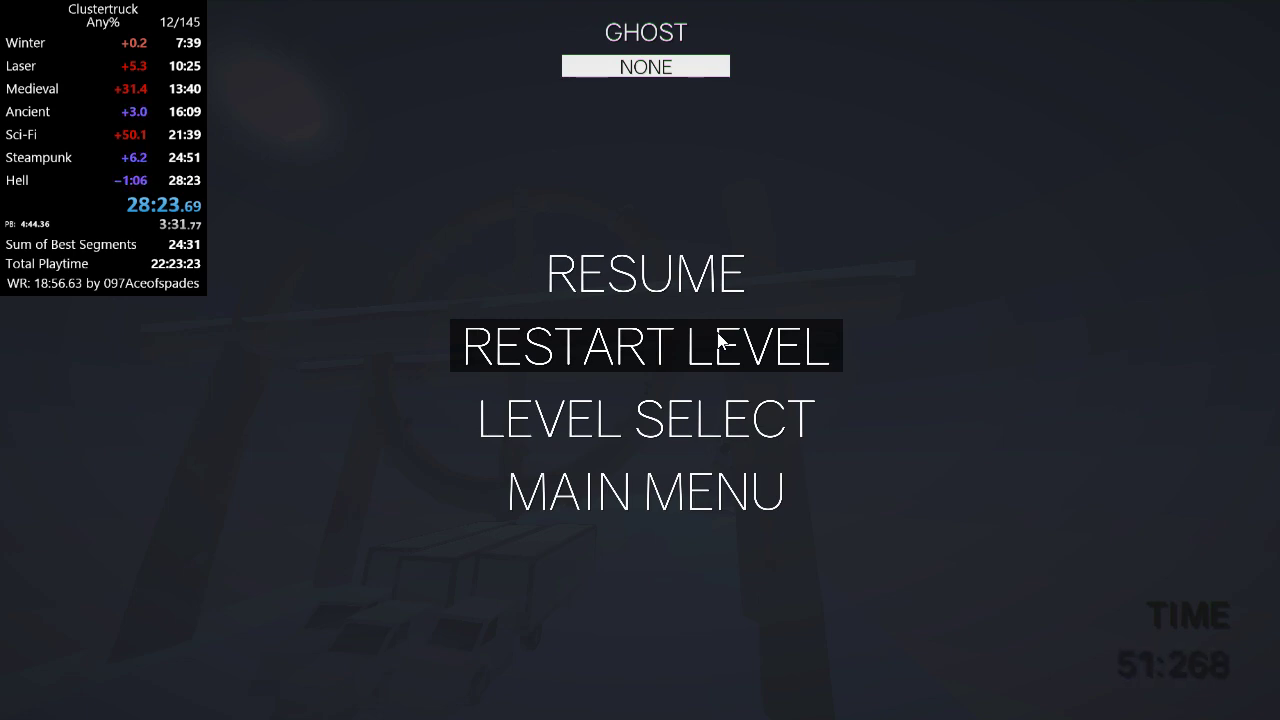
# Abandon the Winter level and restart the run at Desert level 1:1 via Level Select
pyautogui.click(672, 413)
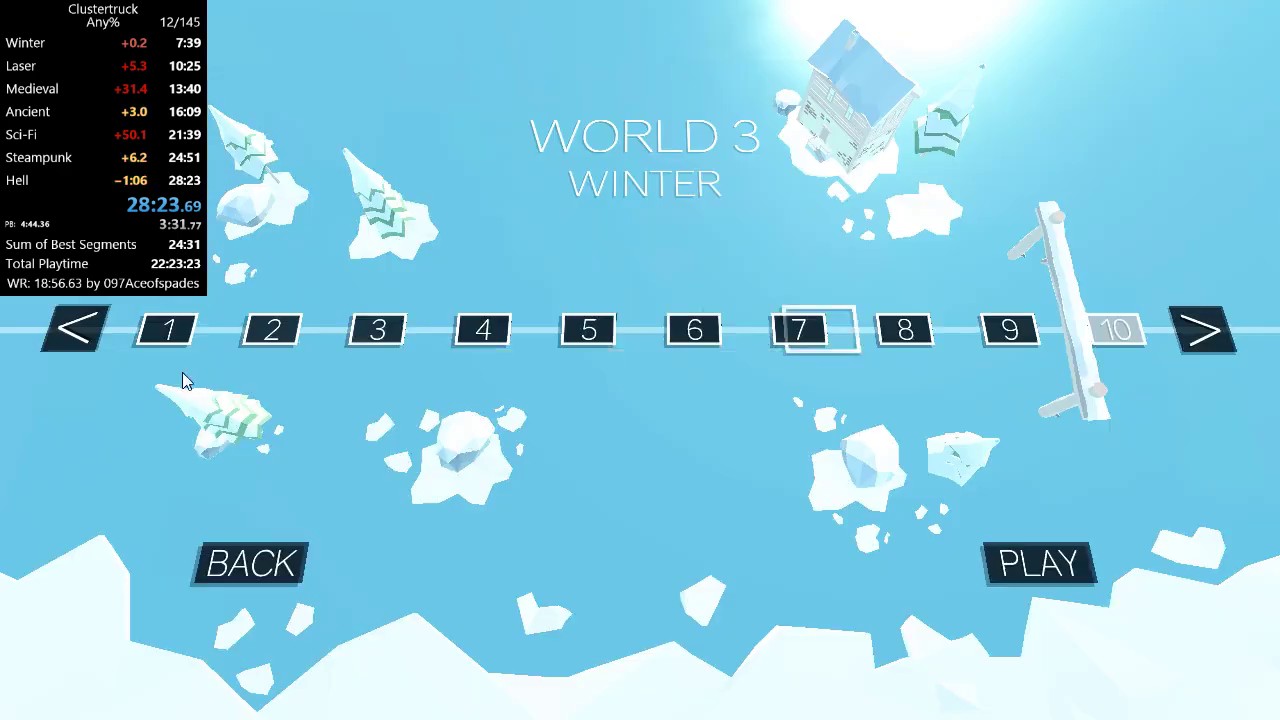
pyautogui.click(81, 325)
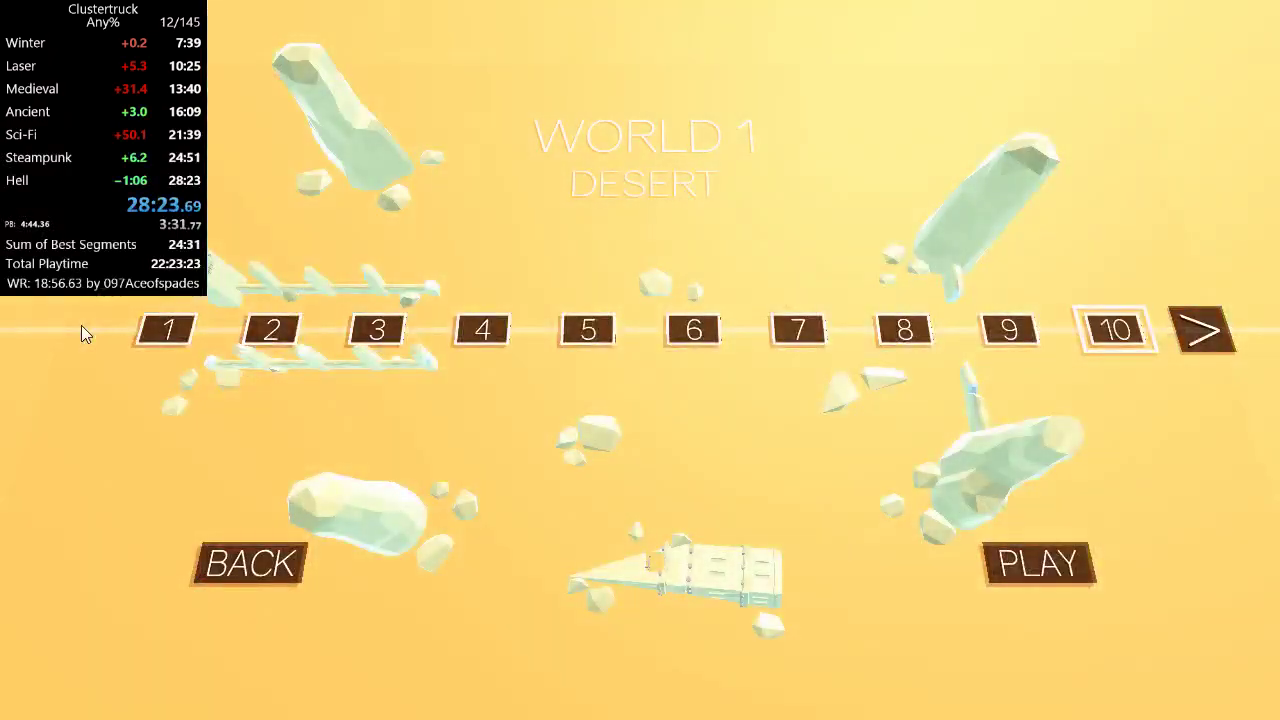
pyautogui.click(1023, 562)
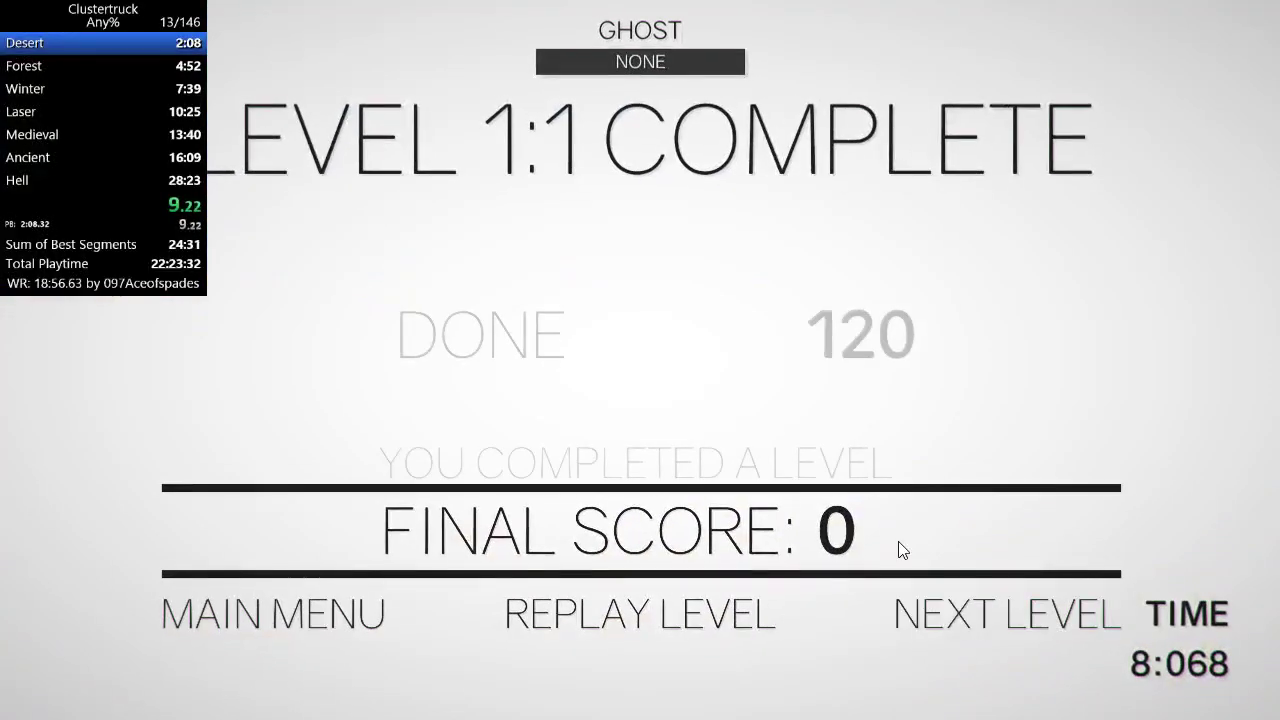
# Clear Desert levels 1:1 through 1:3 and advance to level 1:4
pyautogui.press('Return')
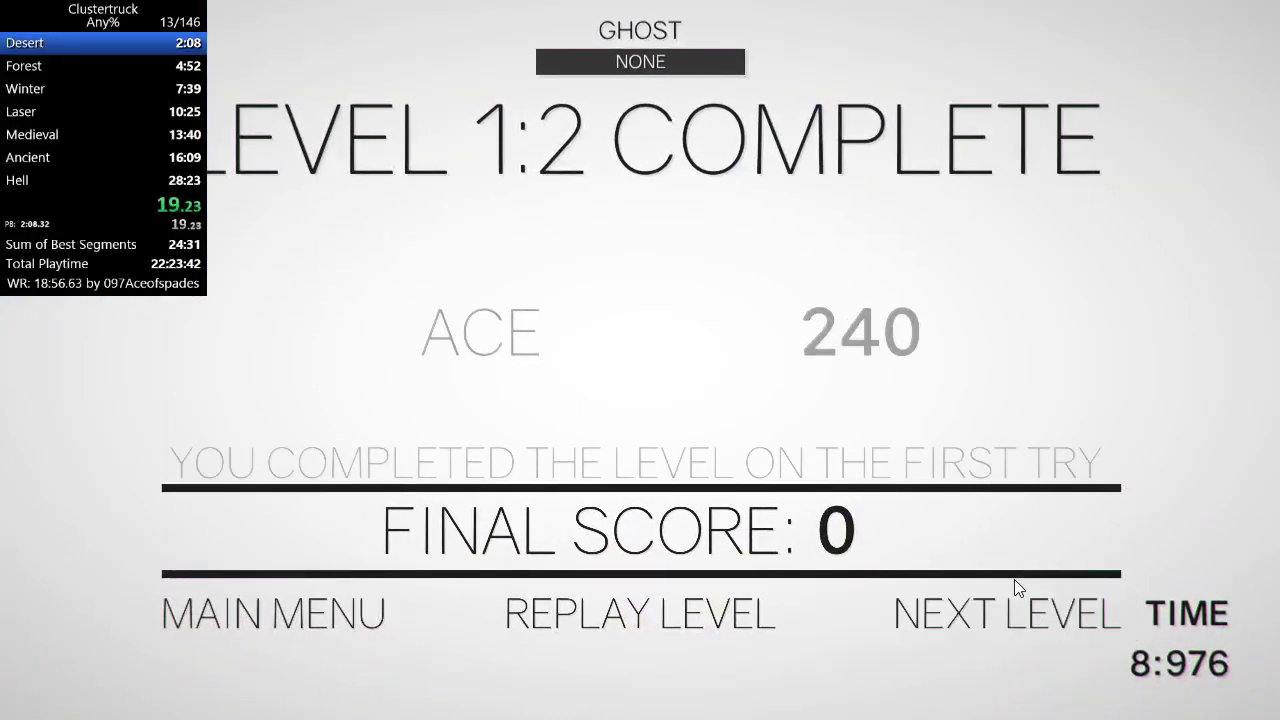
pyautogui.click(1014, 590)
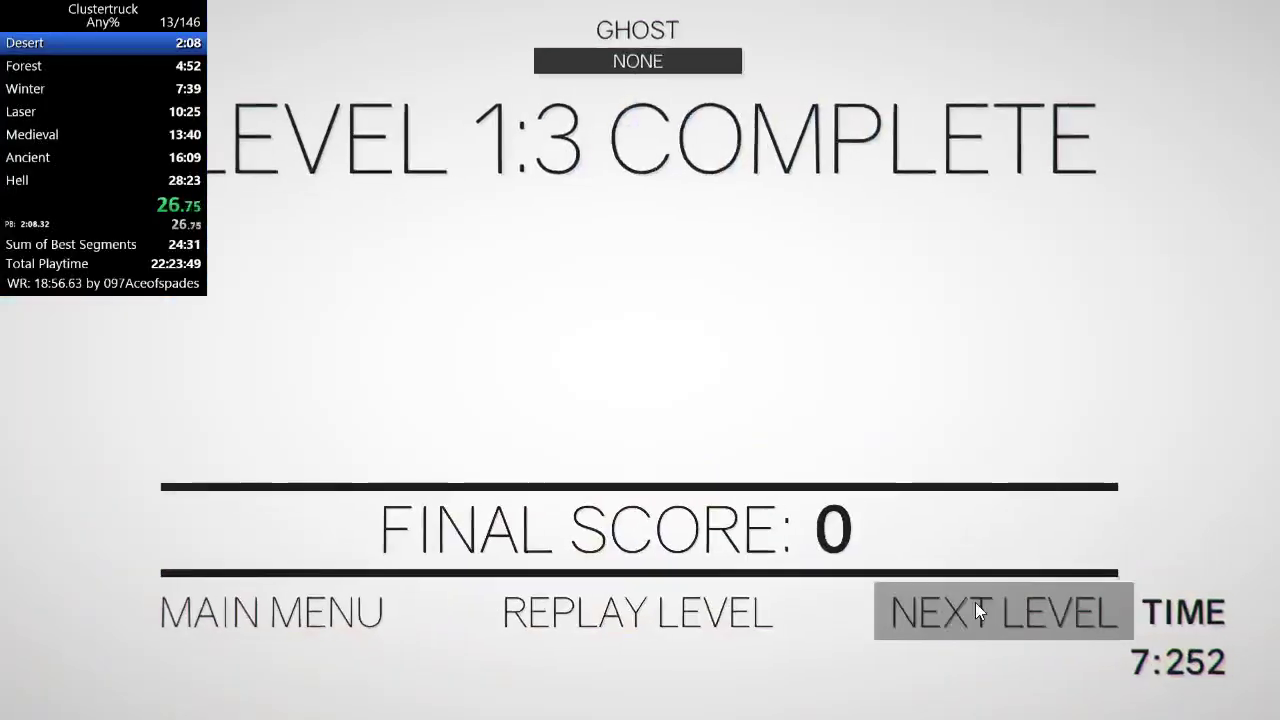
pyautogui.click(975, 602)
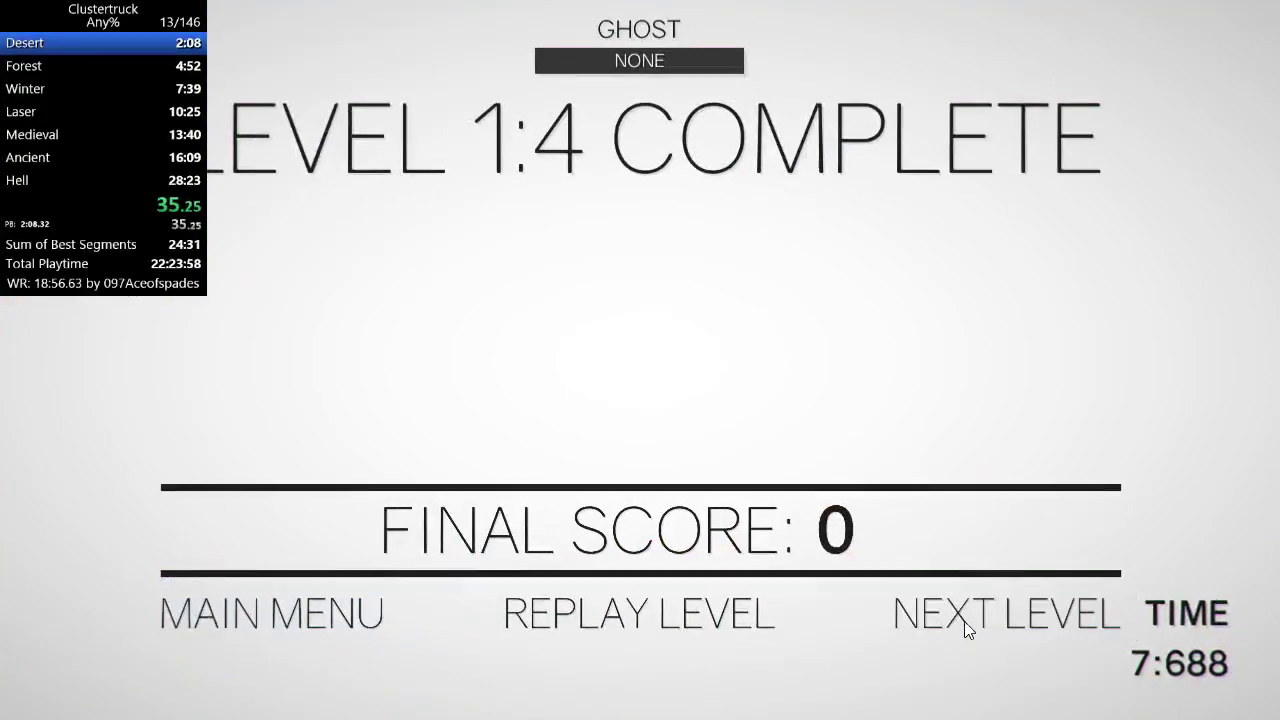
# Clear Desert levels 1:5 and 1:6, restarting 1:6 once, and reach level 1:7
pyautogui.click(964, 621)
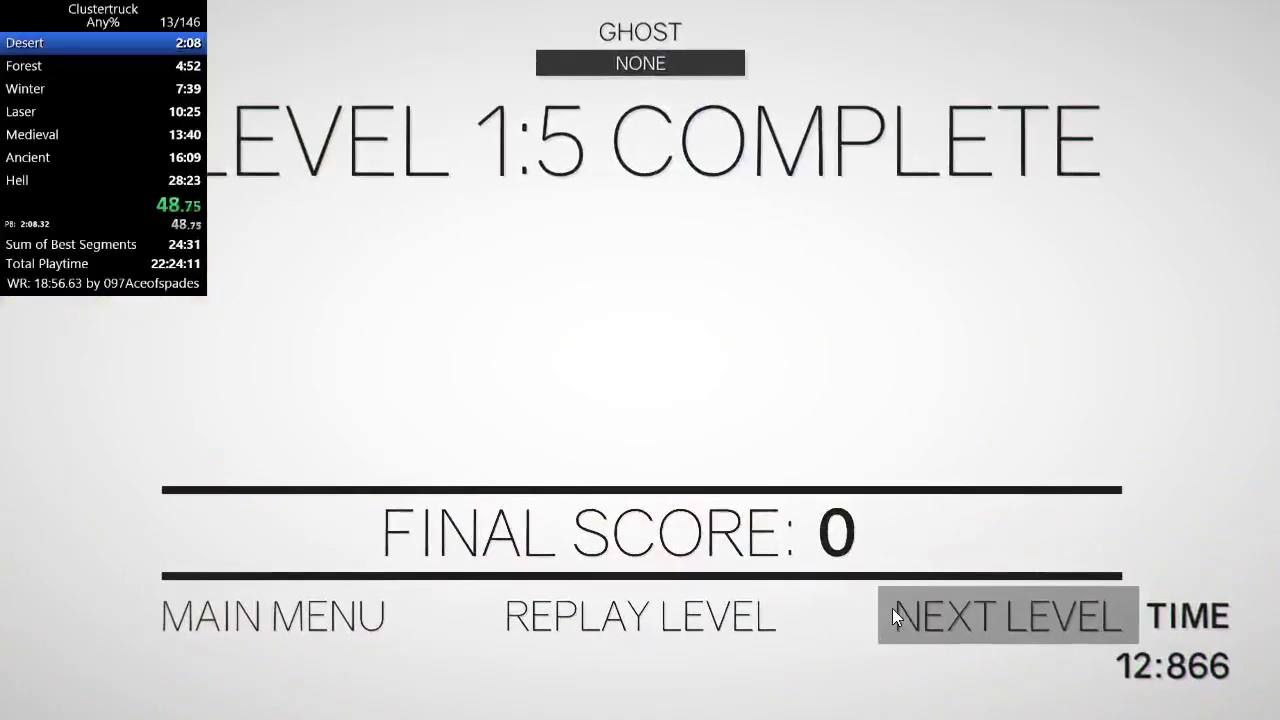
pyautogui.click(892, 608)
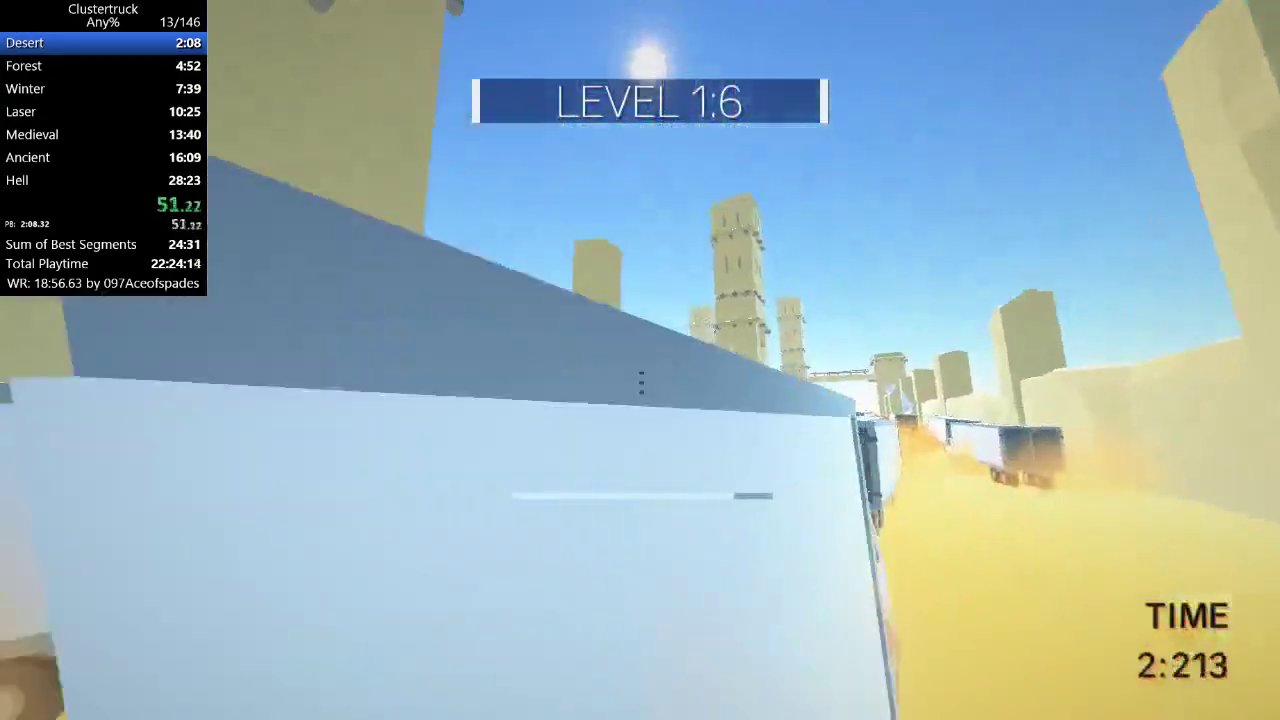
pyautogui.press('r')
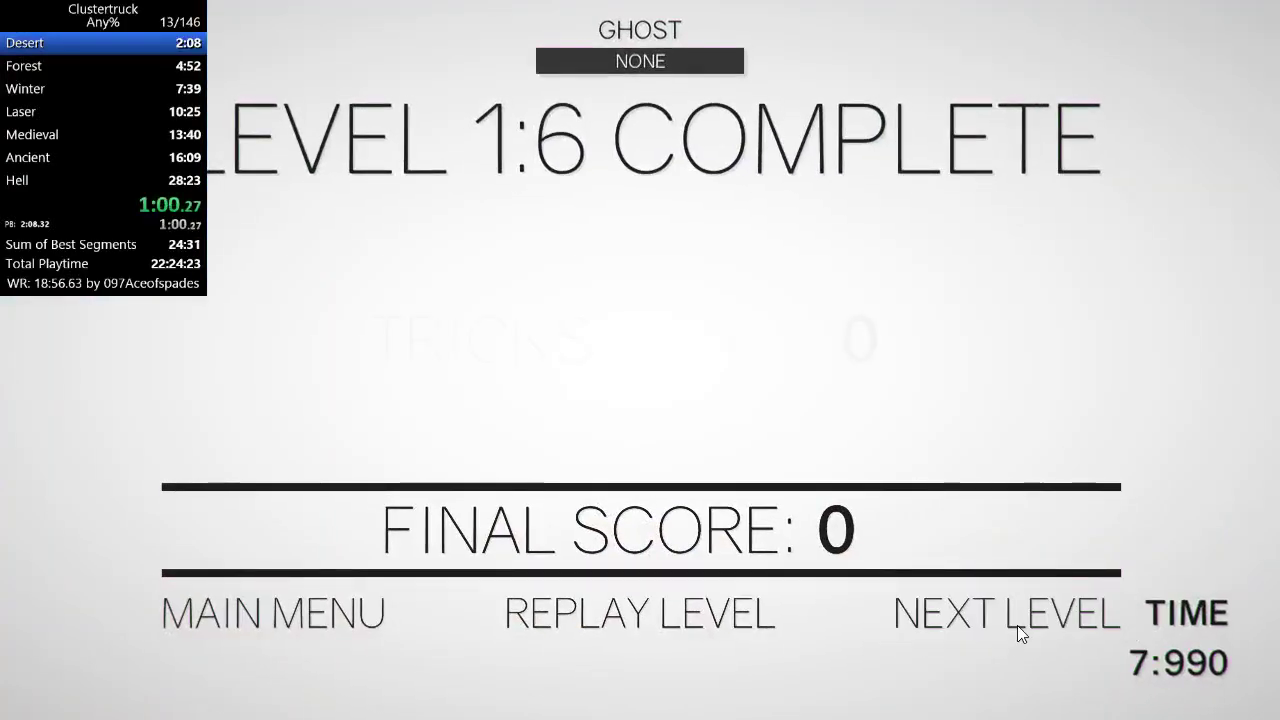
pyautogui.click(1017, 625)
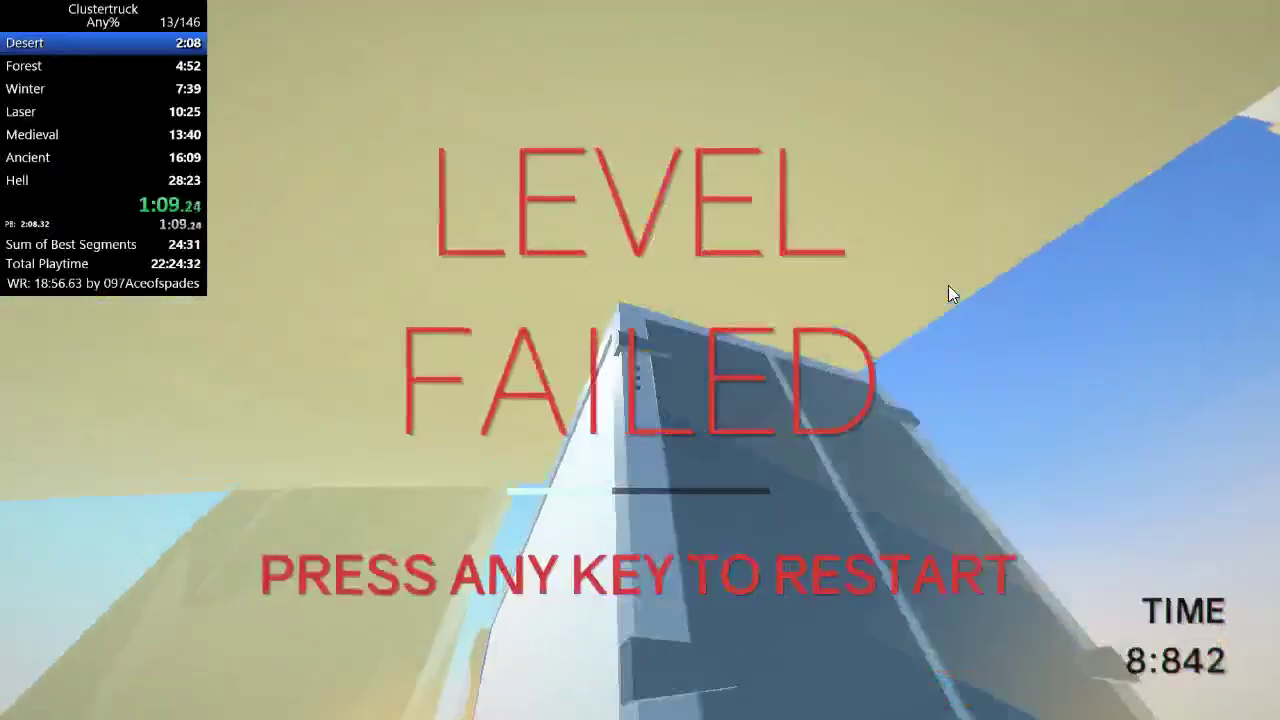
# Retry level 1:7 three times after repeated failures
pyautogui.press('space')
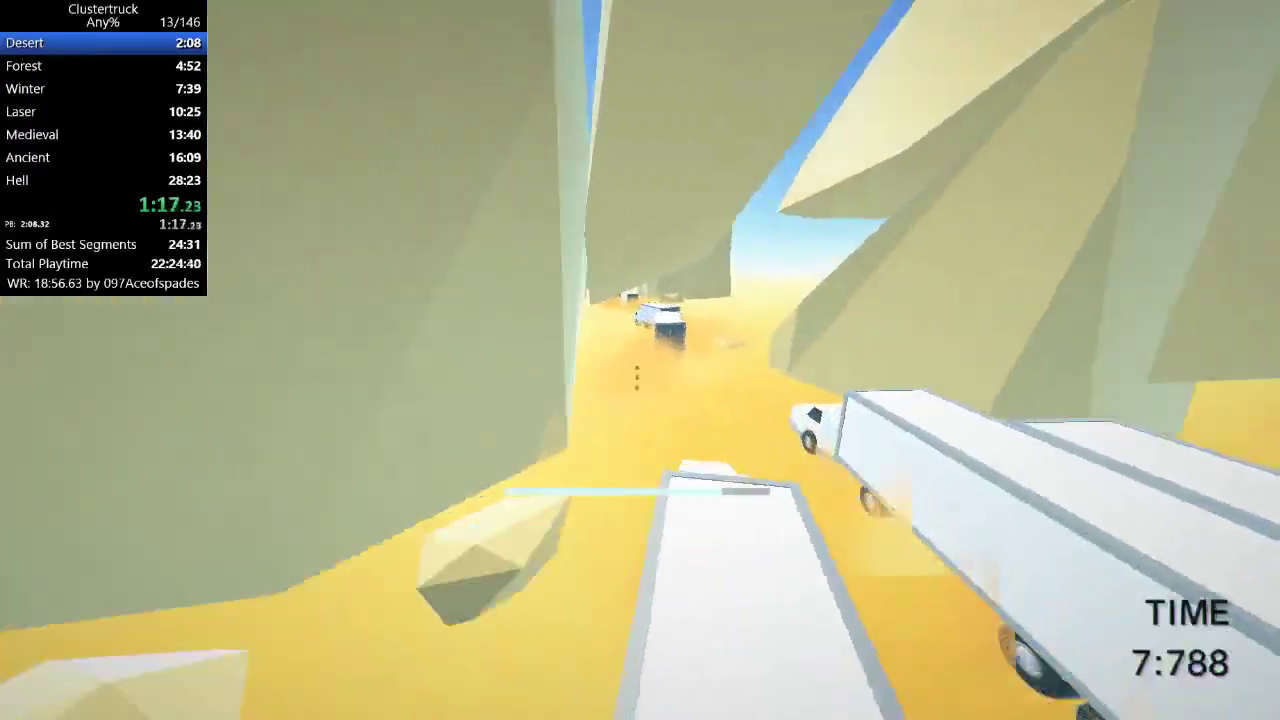
pyautogui.press('space')
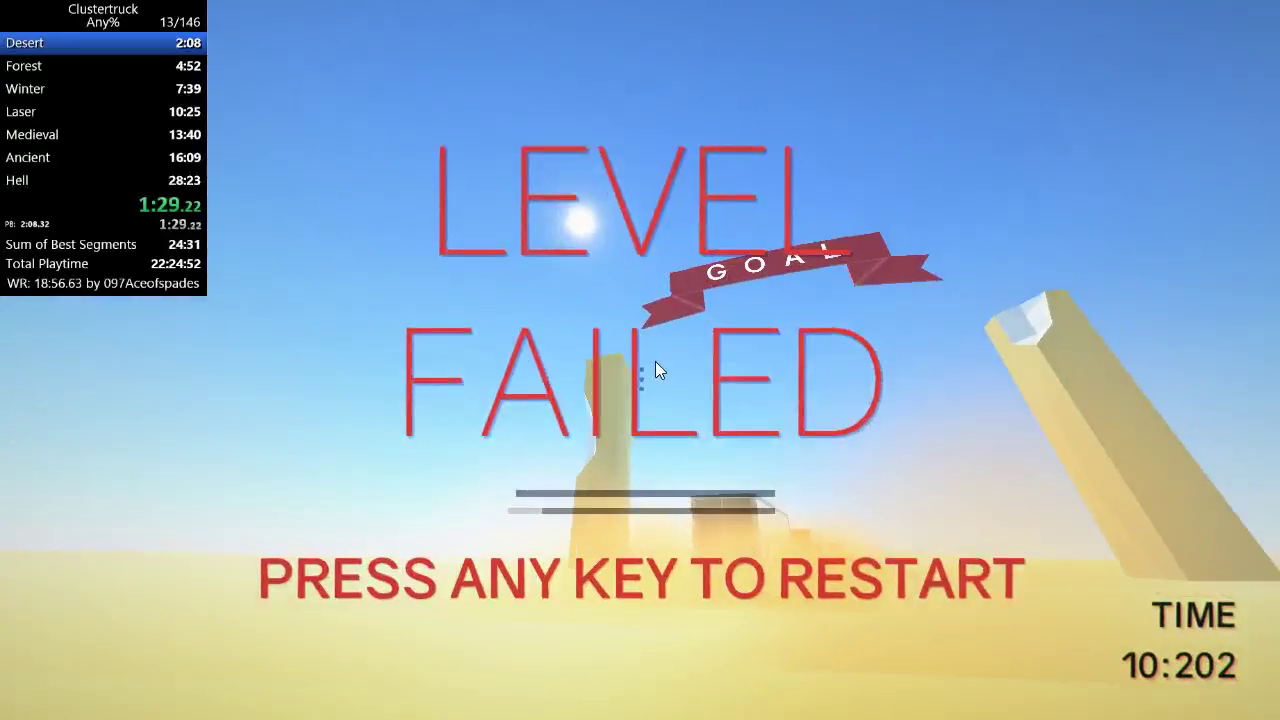
pyautogui.press('space')
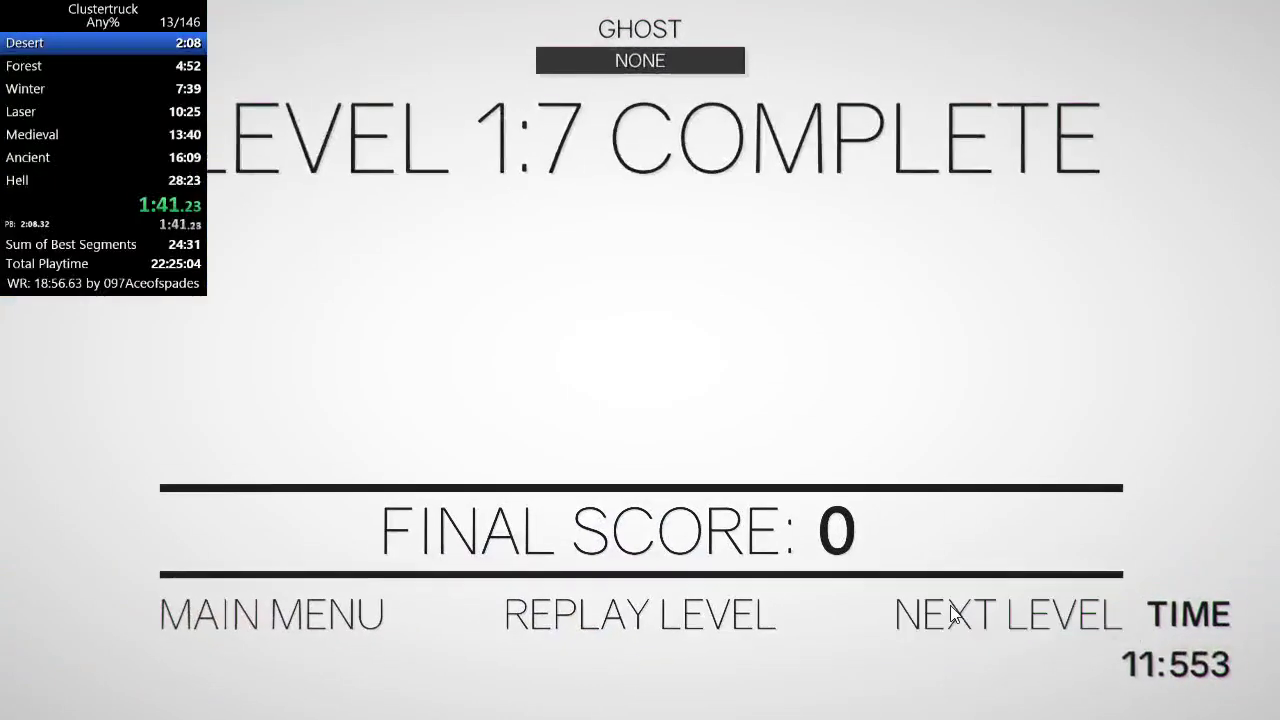
# Advance through Desert levels 1:8, 1:9 and 1:10 to close the Desert split at 2:16
pyautogui.press('space')
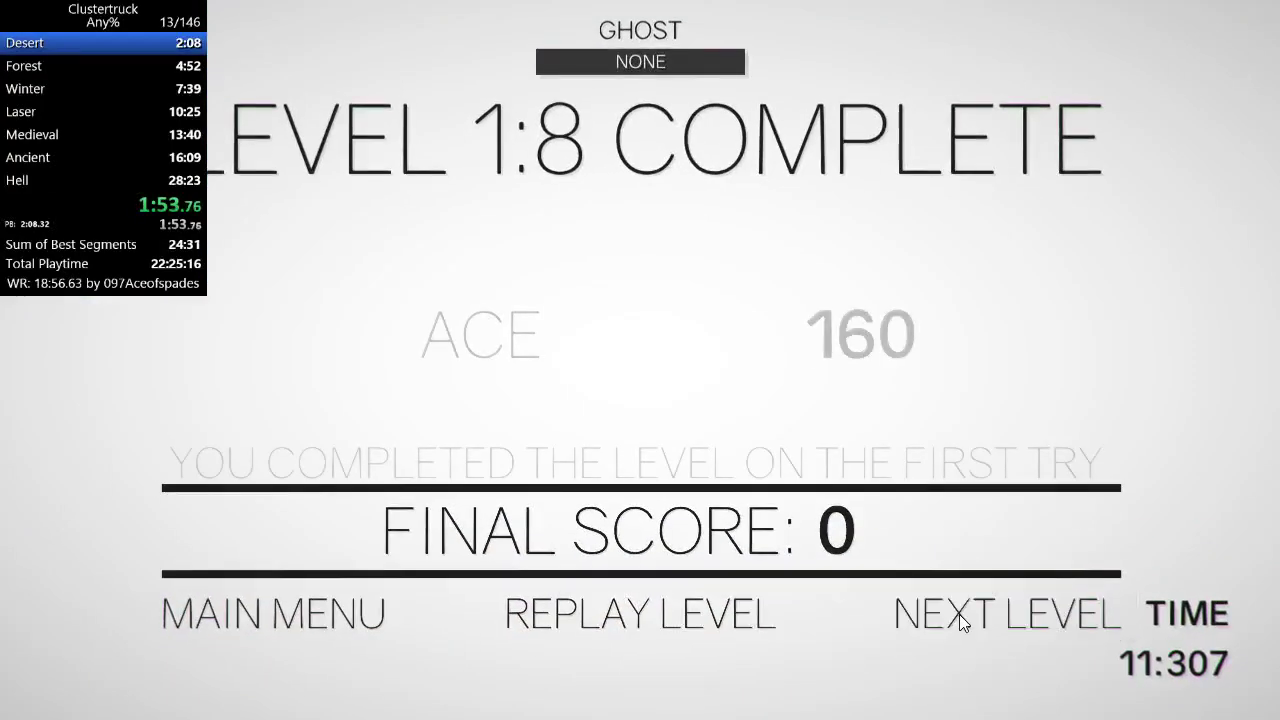
pyautogui.click(959, 614)
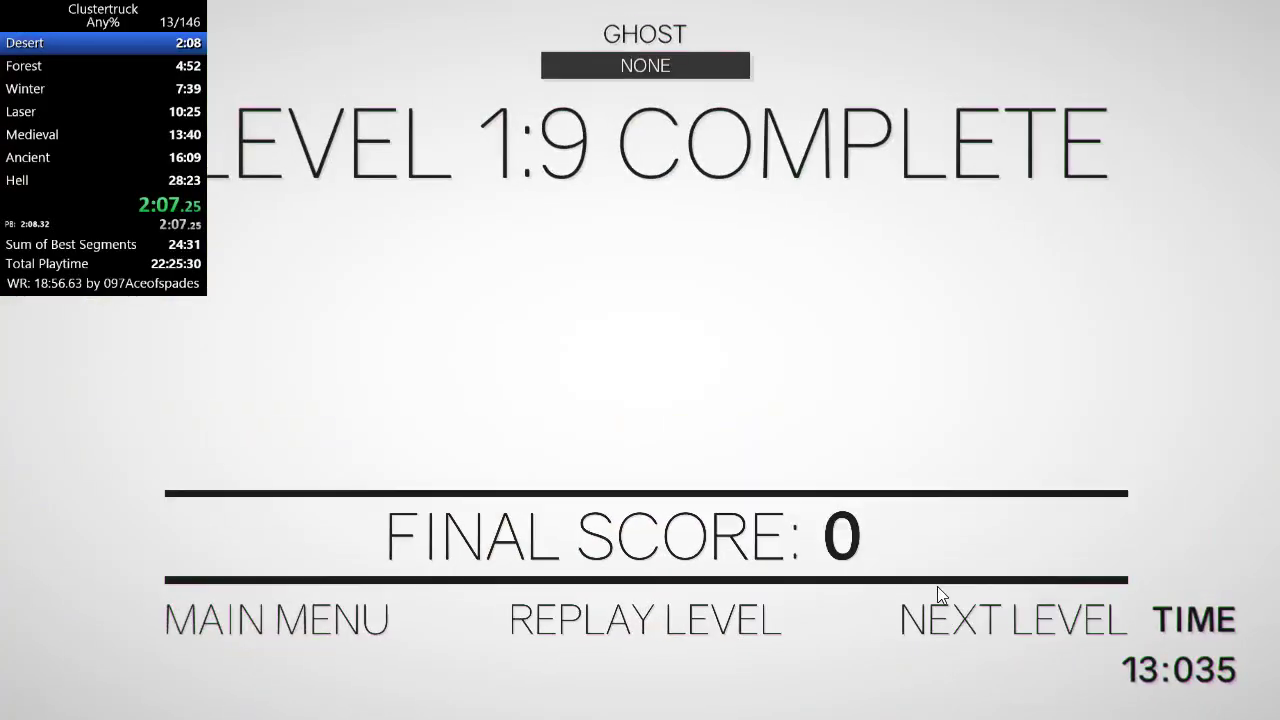
pyautogui.click(937, 586)
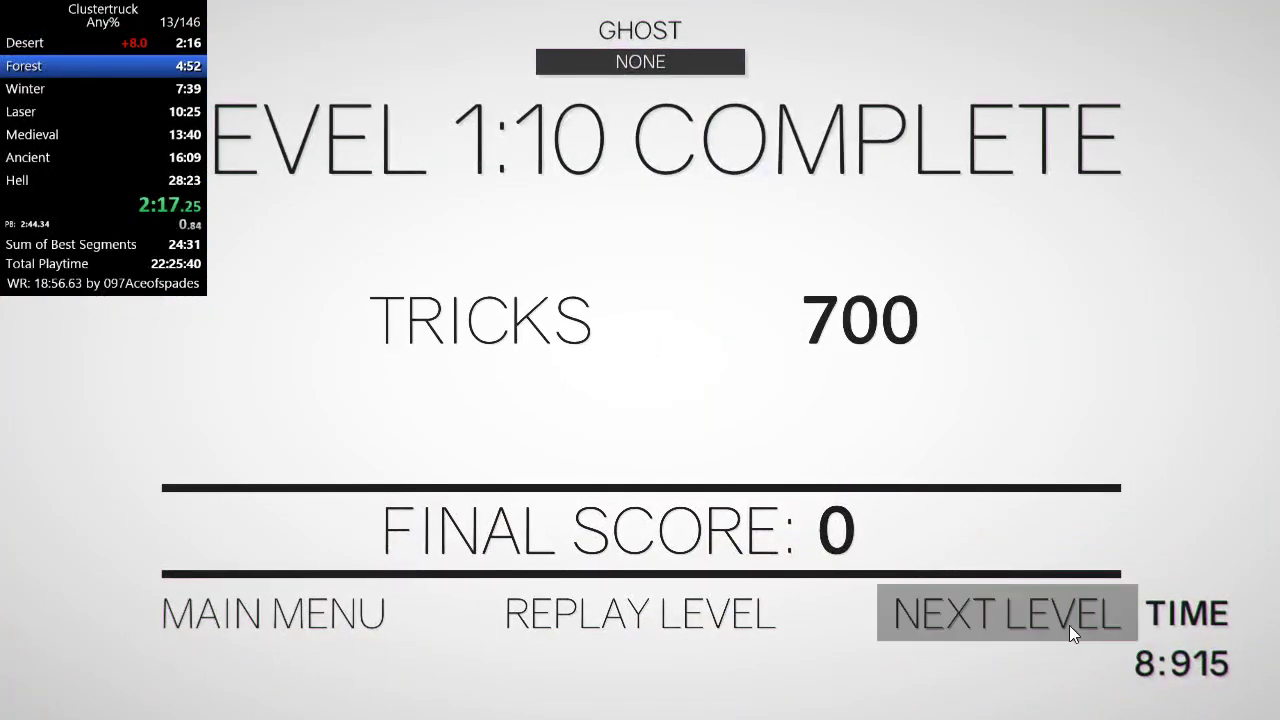
# Play Forest levels 2:1 through 2:4, retrying 2:4 once after failing
pyautogui.click(1067, 625)
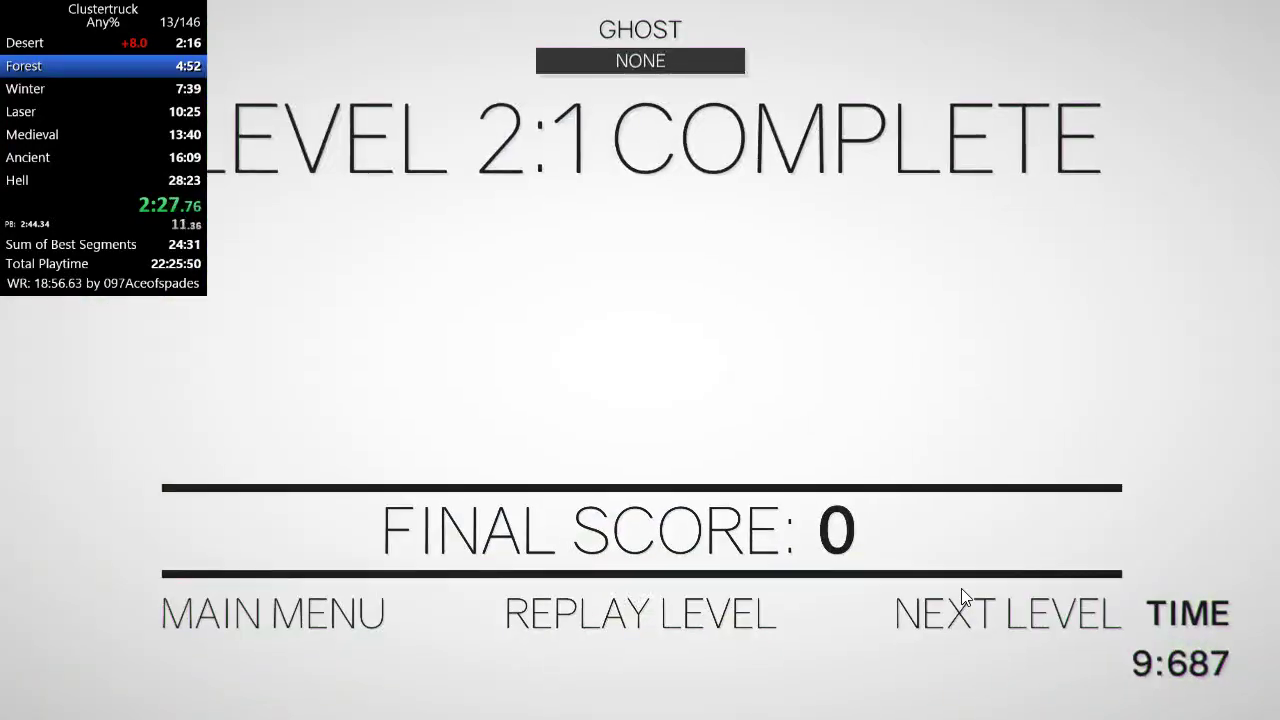
pyautogui.click(961, 588)
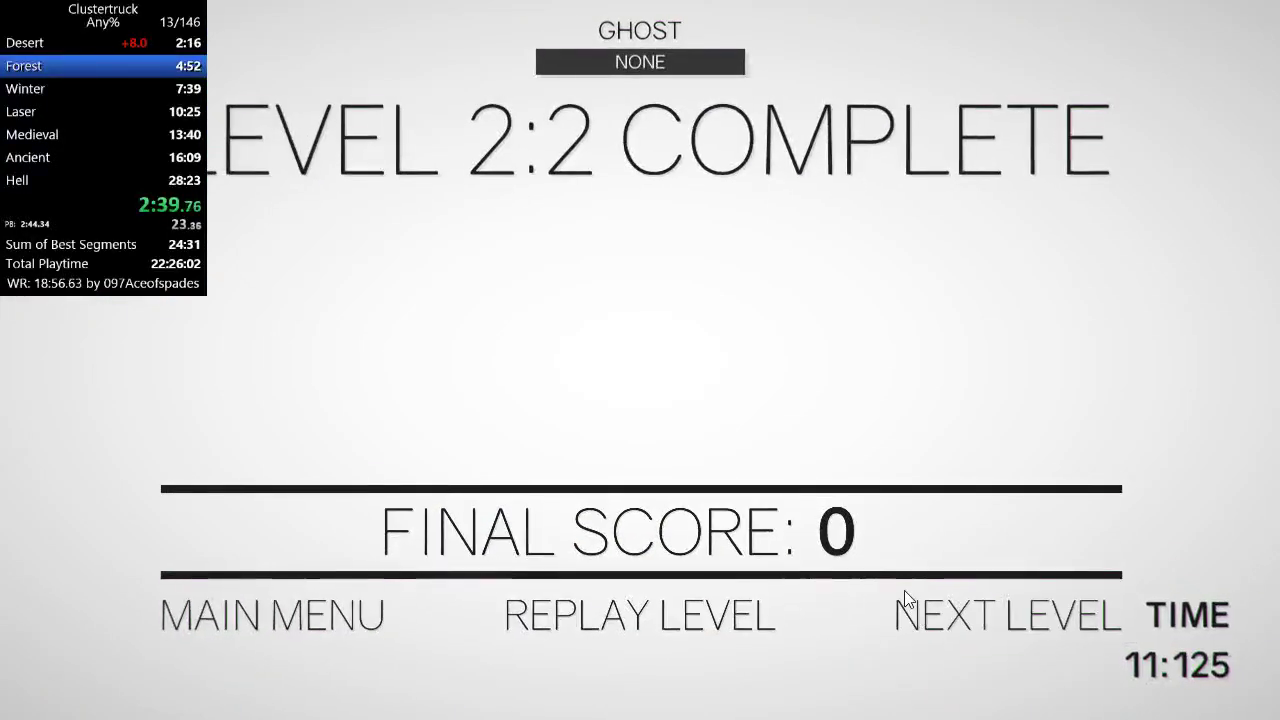
pyautogui.click(1005, 614)
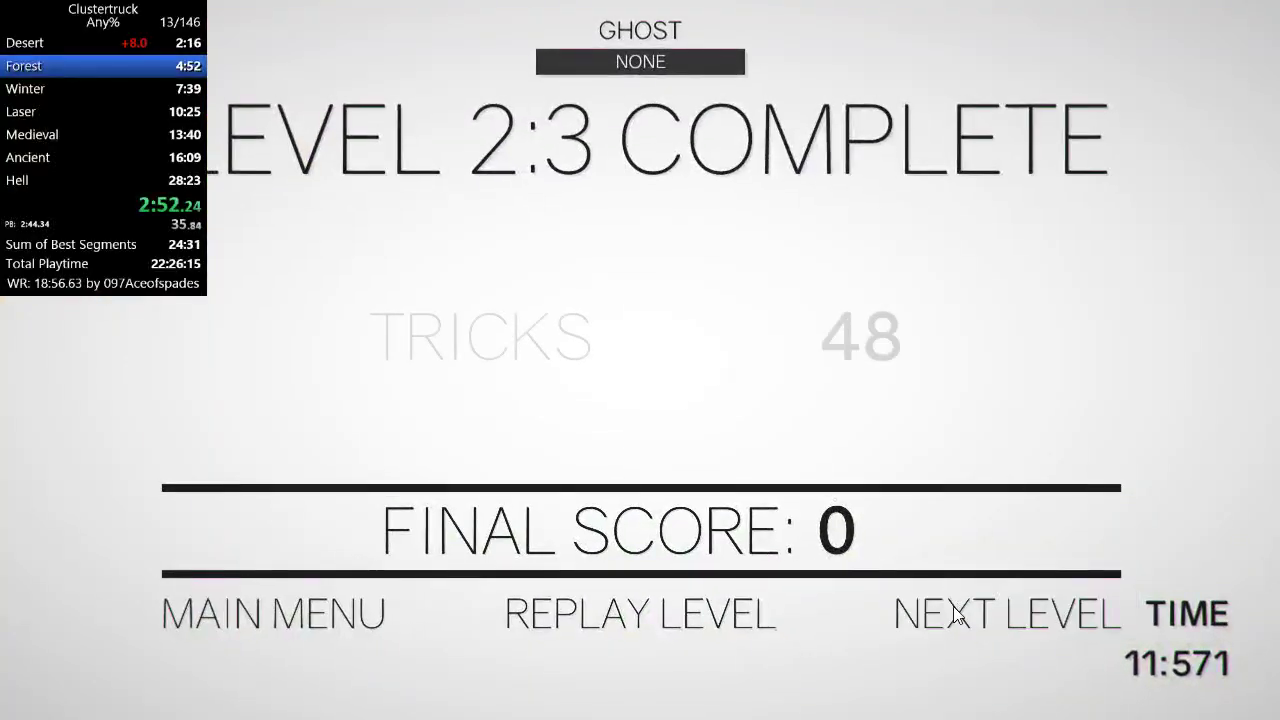
pyautogui.click(957, 614)
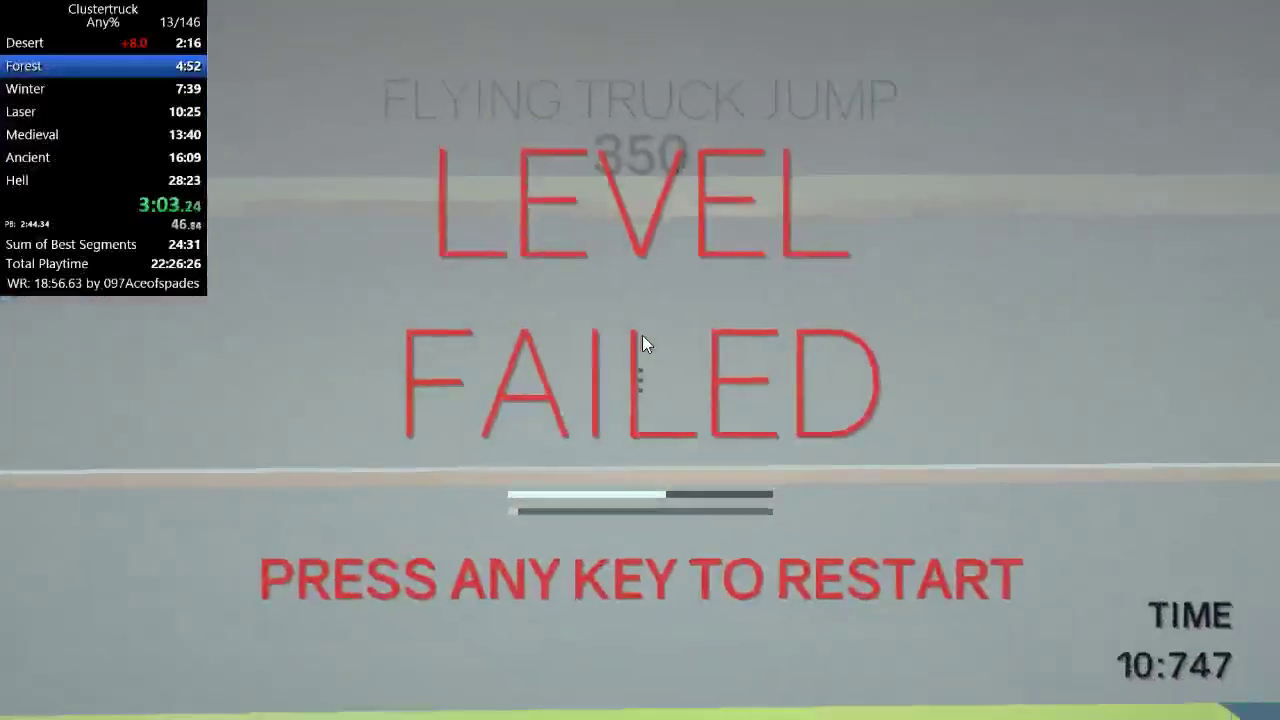
pyautogui.press('space')
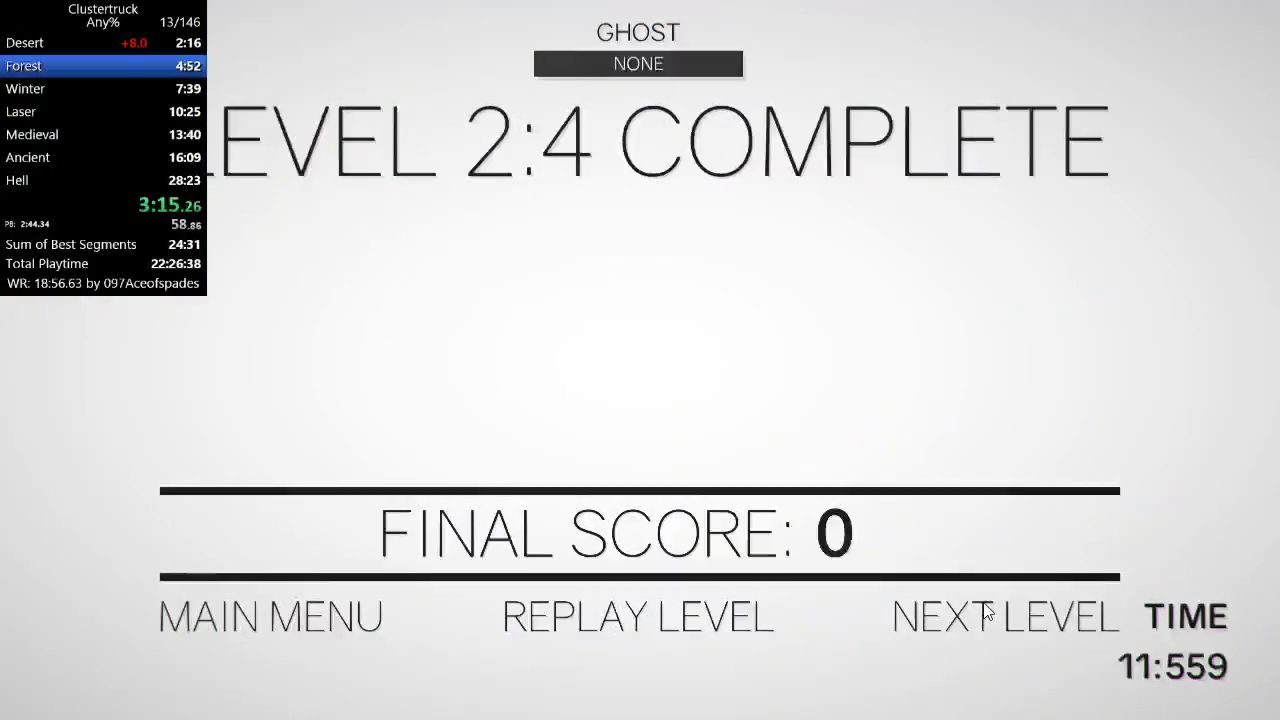
# Clear Forest levels 2:5 and 2:6, then restart level 2:7
pyautogui.click(980, 688)
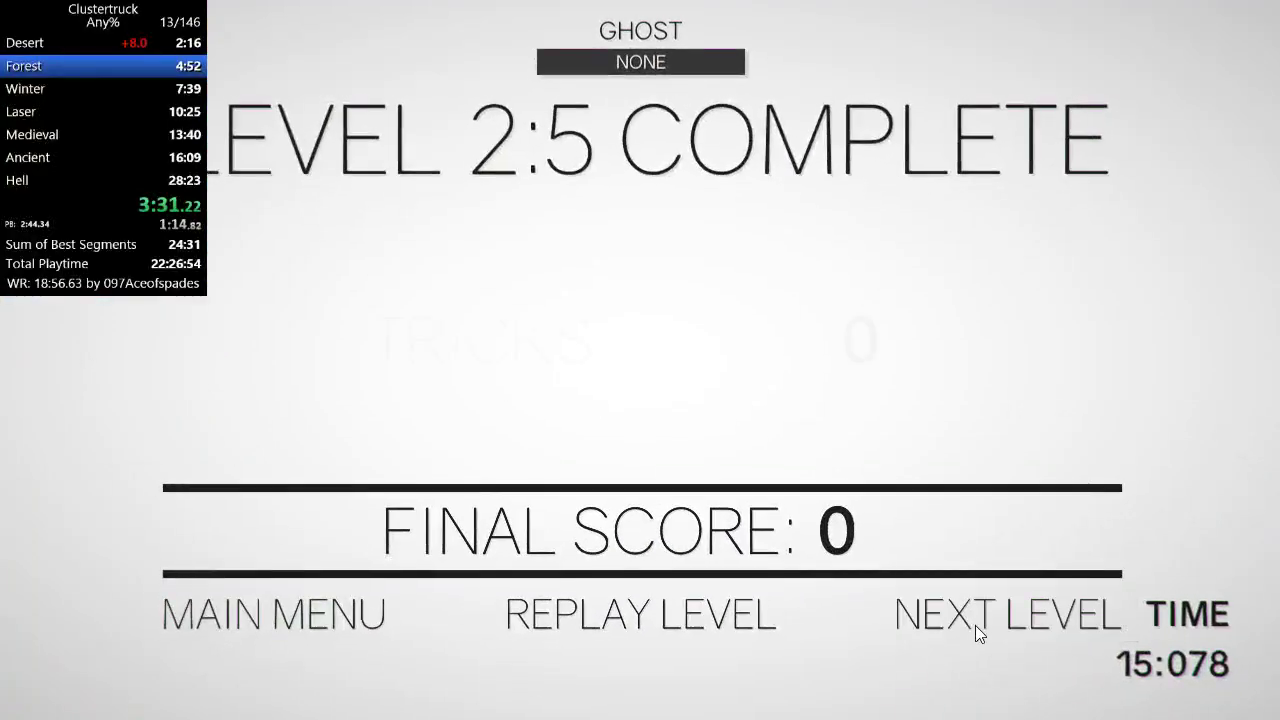
pyautogui.click(975, 625)
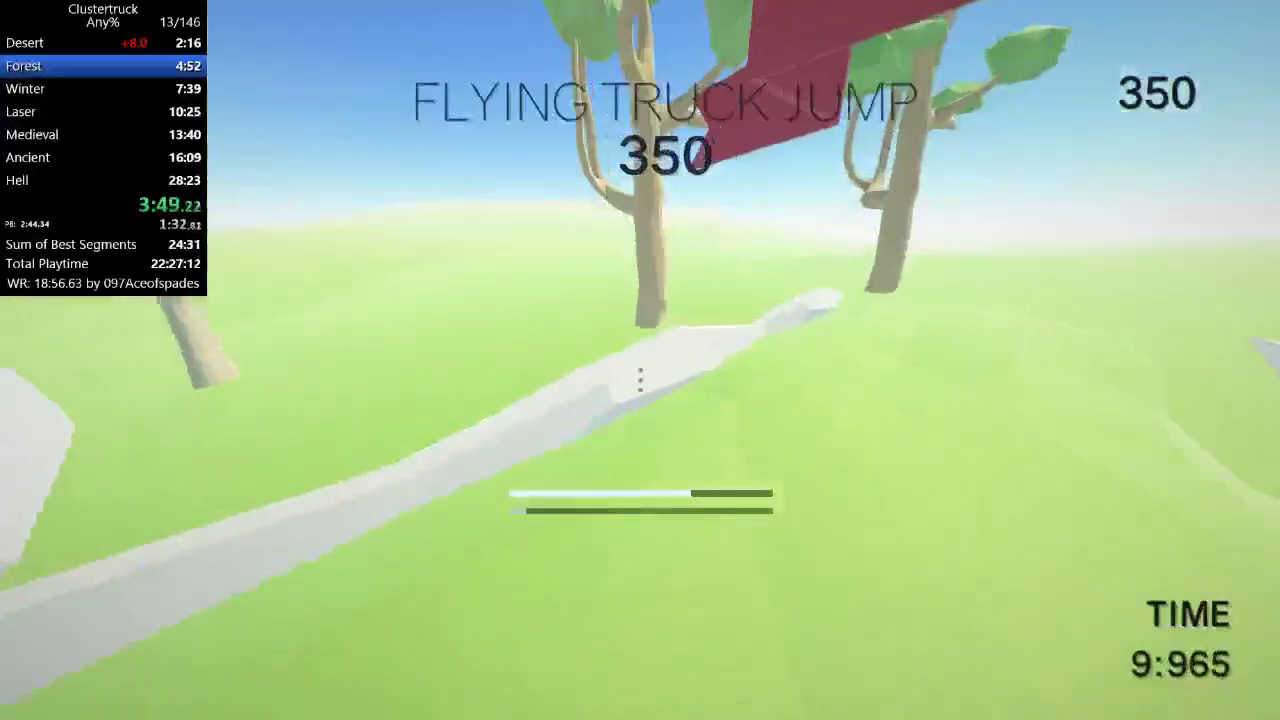
pyautogui.press('Return')
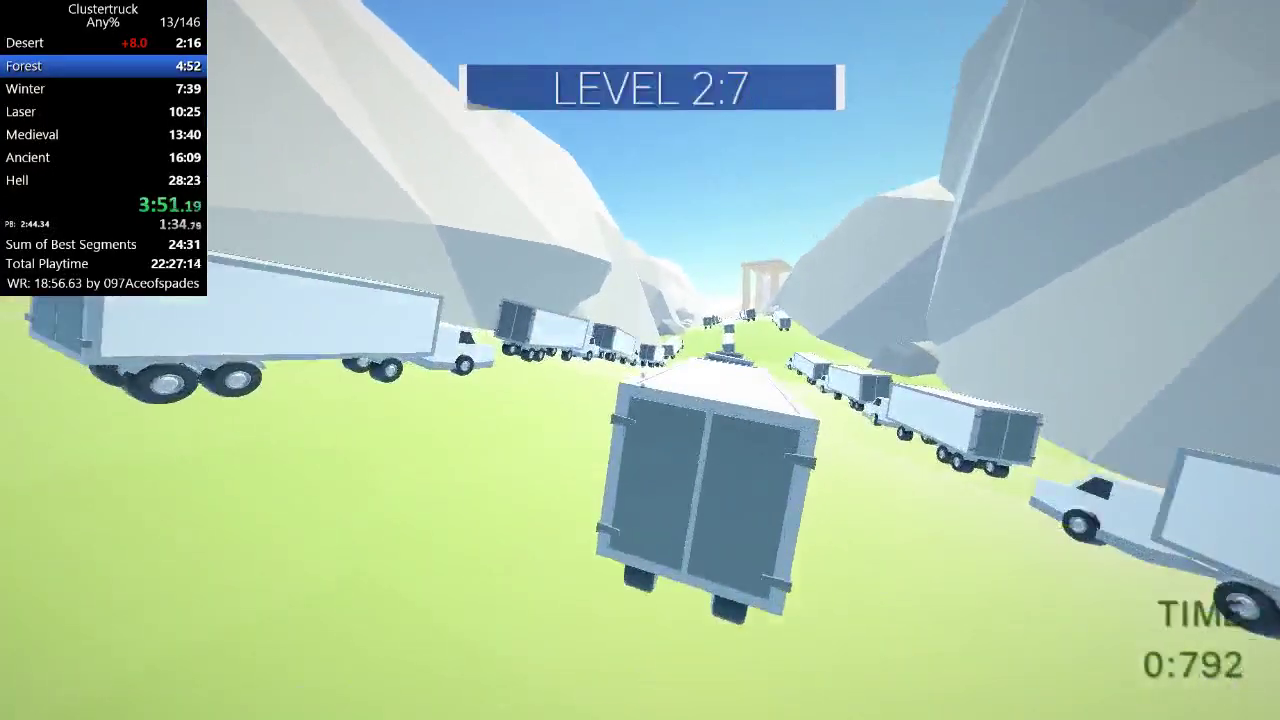
pyautogui.press('r')
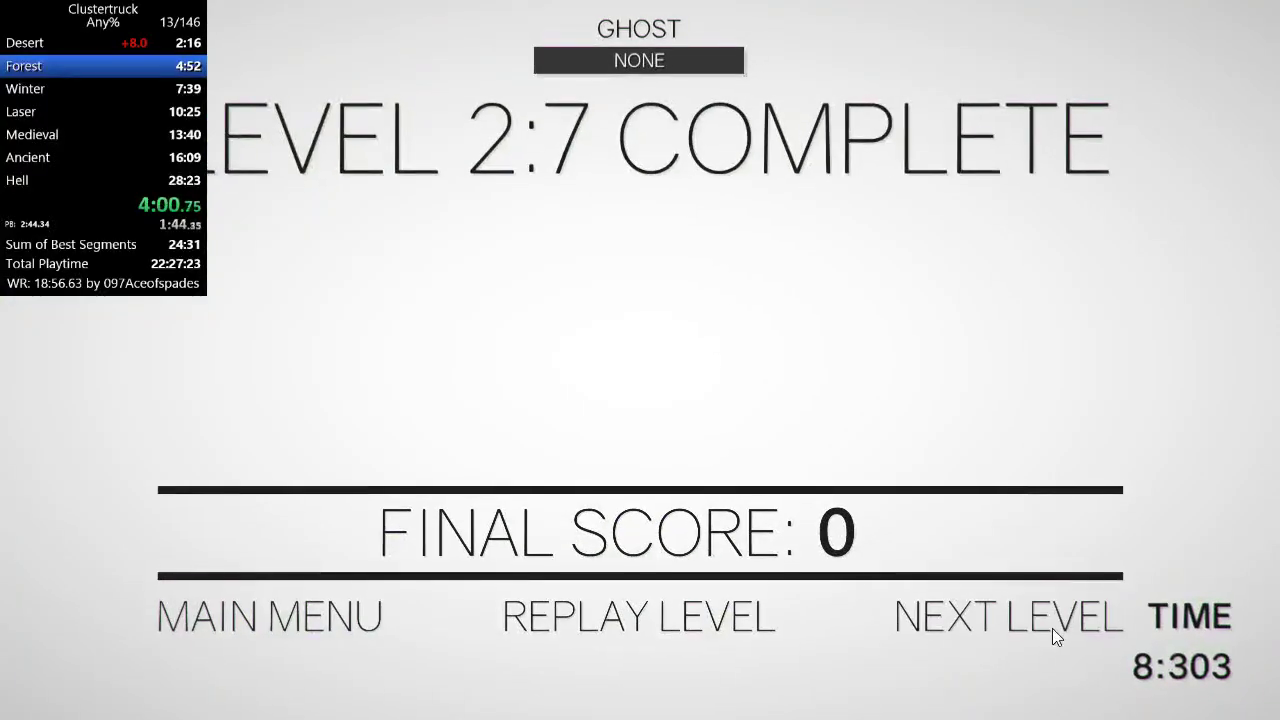
# Clear levels 2:7 and 2:8, retry a failed 2:9, and move on to level 2:10
pyautogui.click(1052, 628)
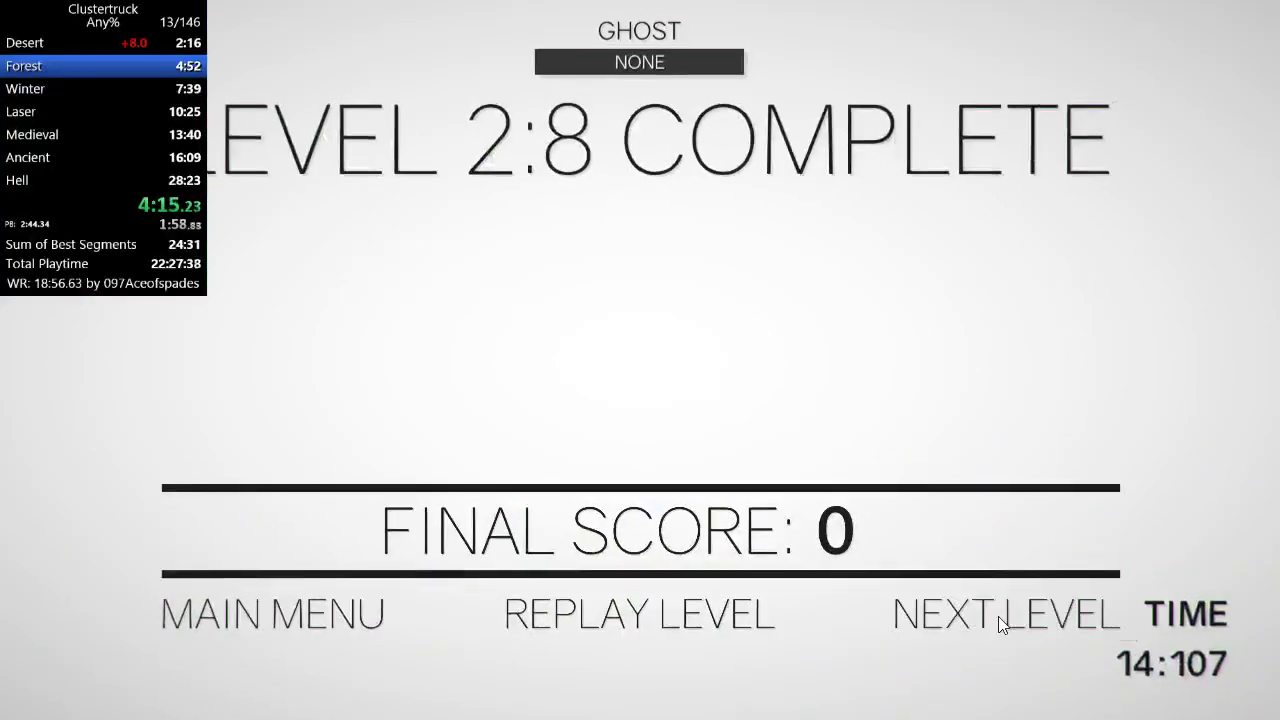
pyautogui.press('space')
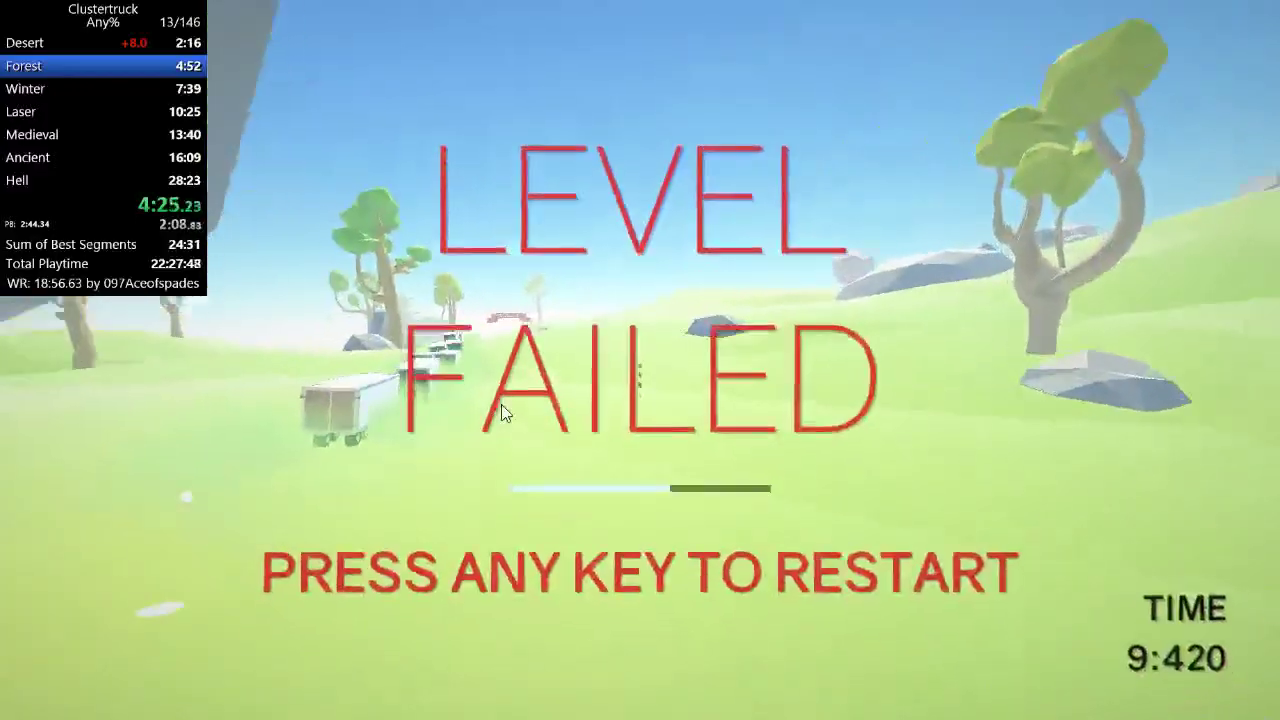
pyautogui.press('space')
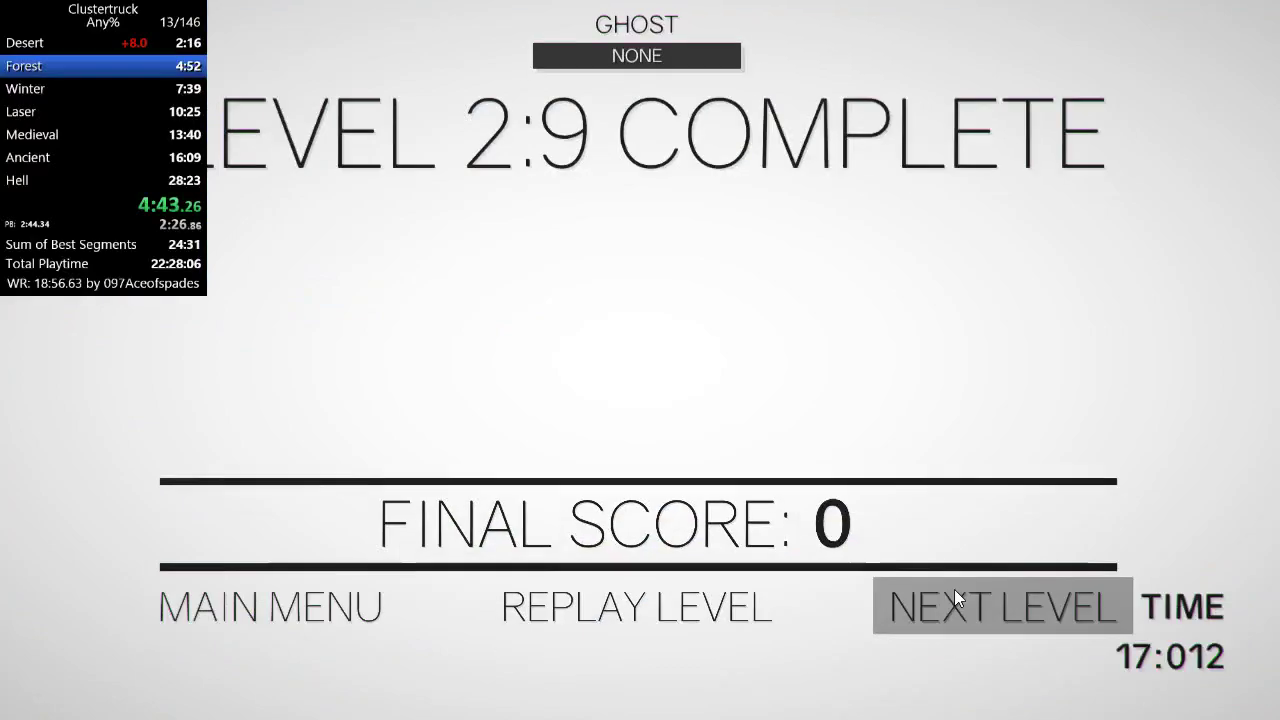
pyautogui.click(954, 589)
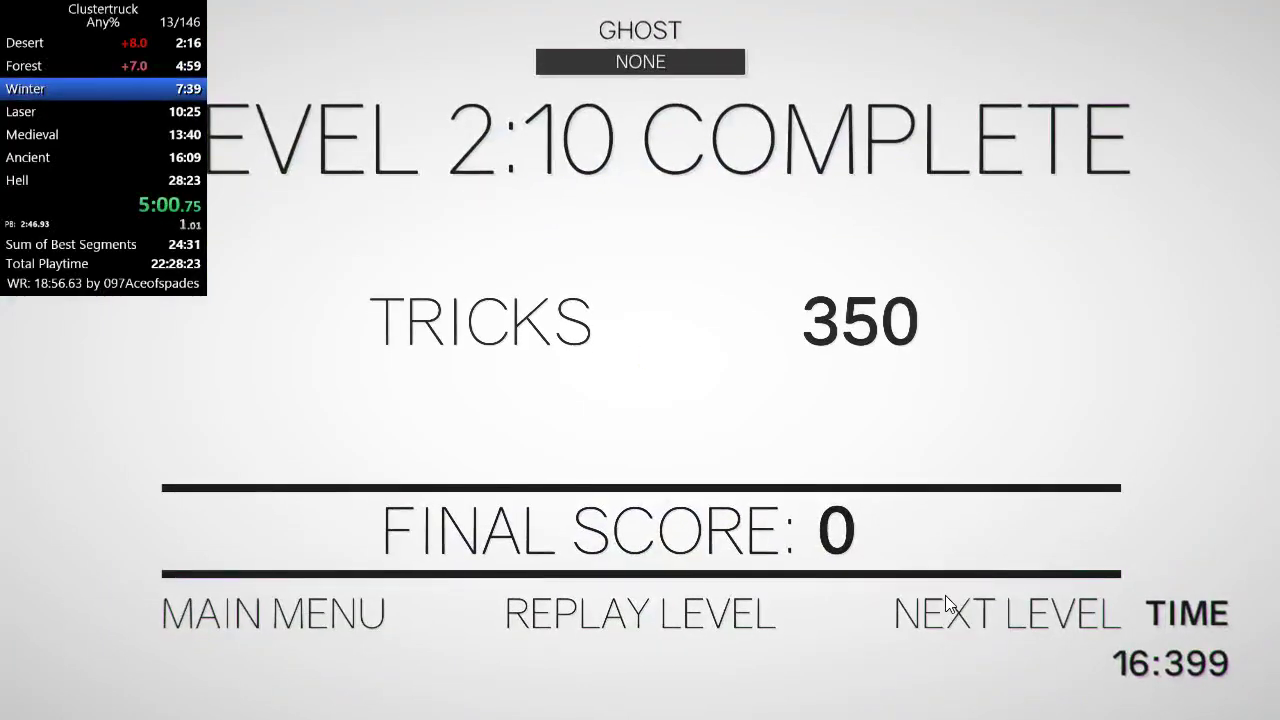
# Advance through Winter levels 3:1 to 3:7, reaching a run time of about 6:13
pyautogui.click(948, 605)
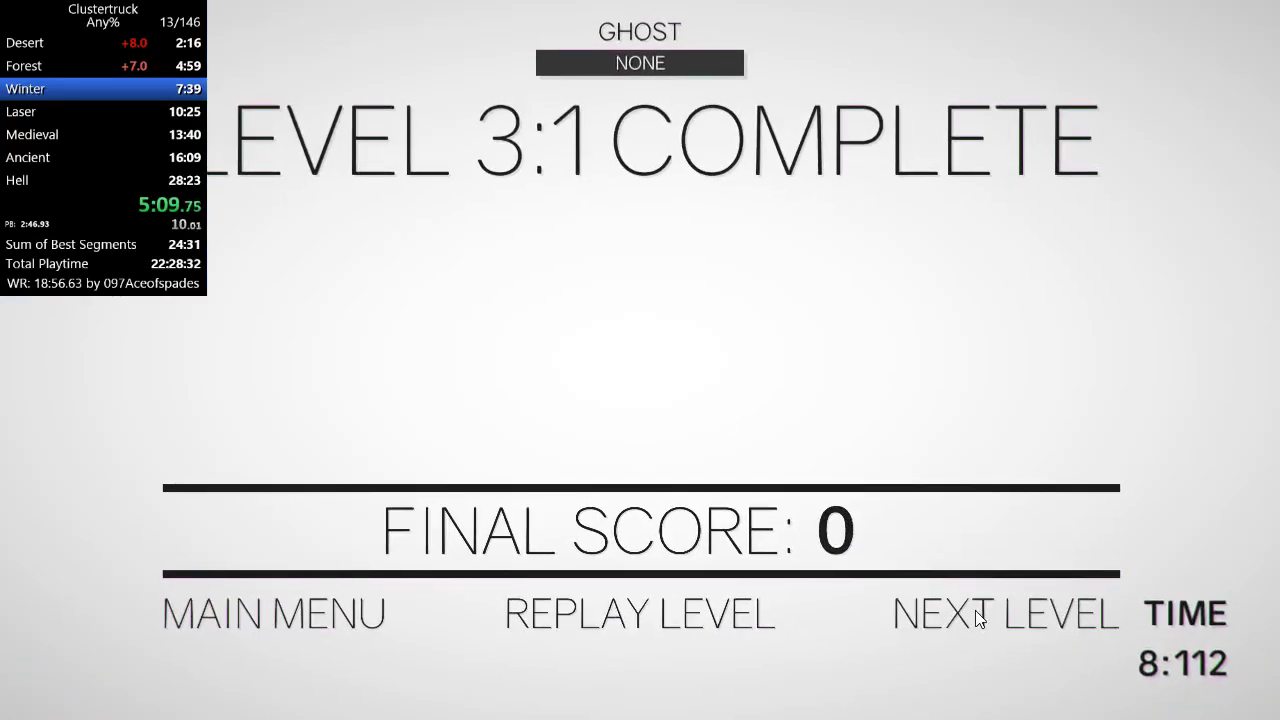
pyautogui.click(975, 610)
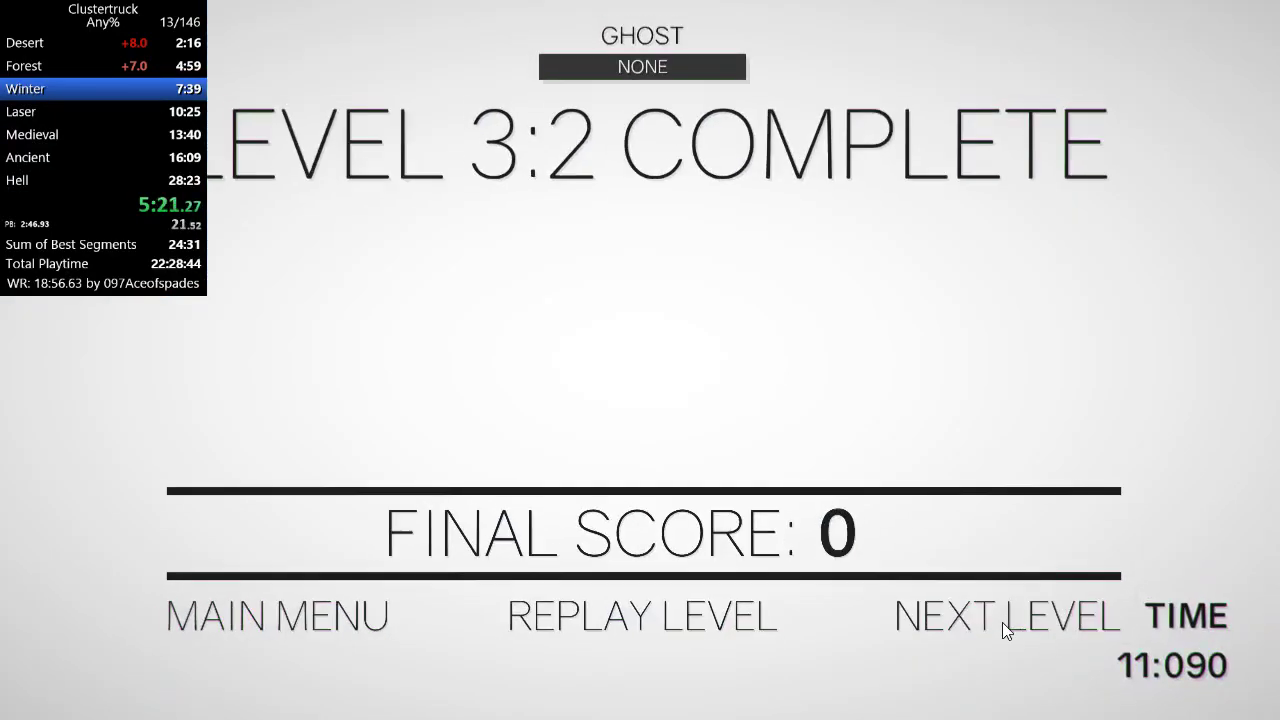
pyautogui.click(1002, 622)
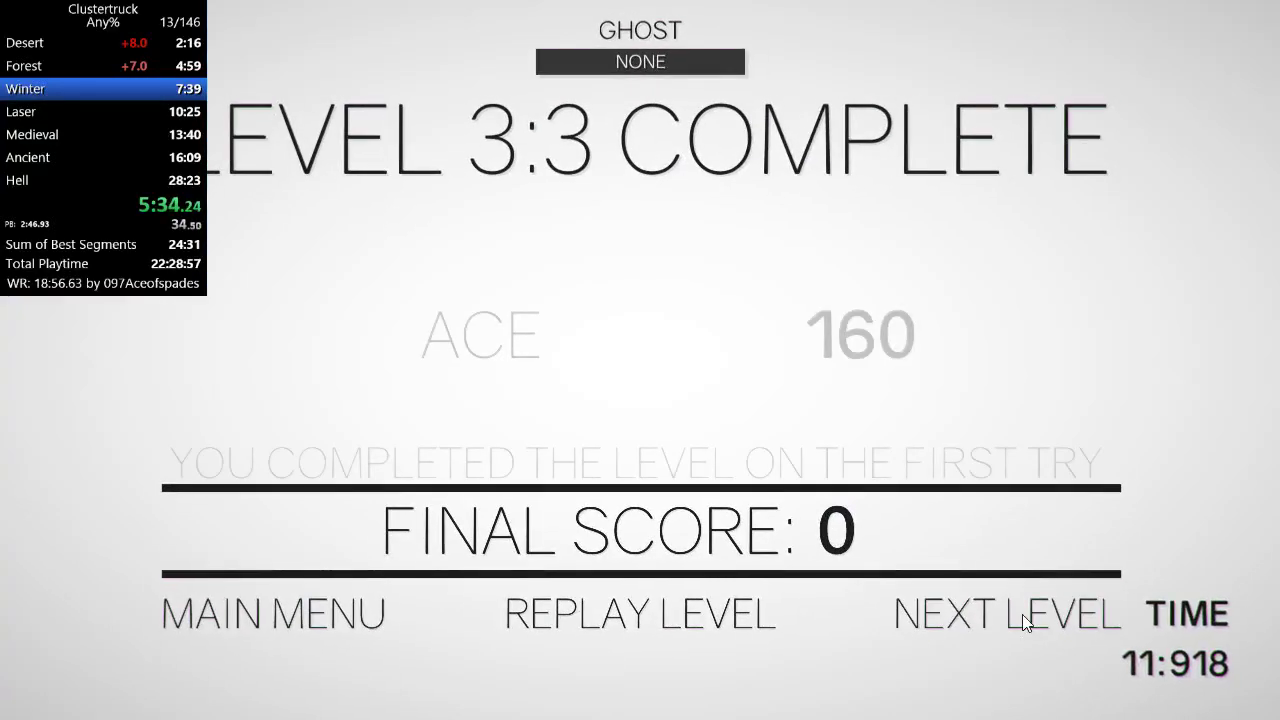
pyautogui.click(1022, 614)
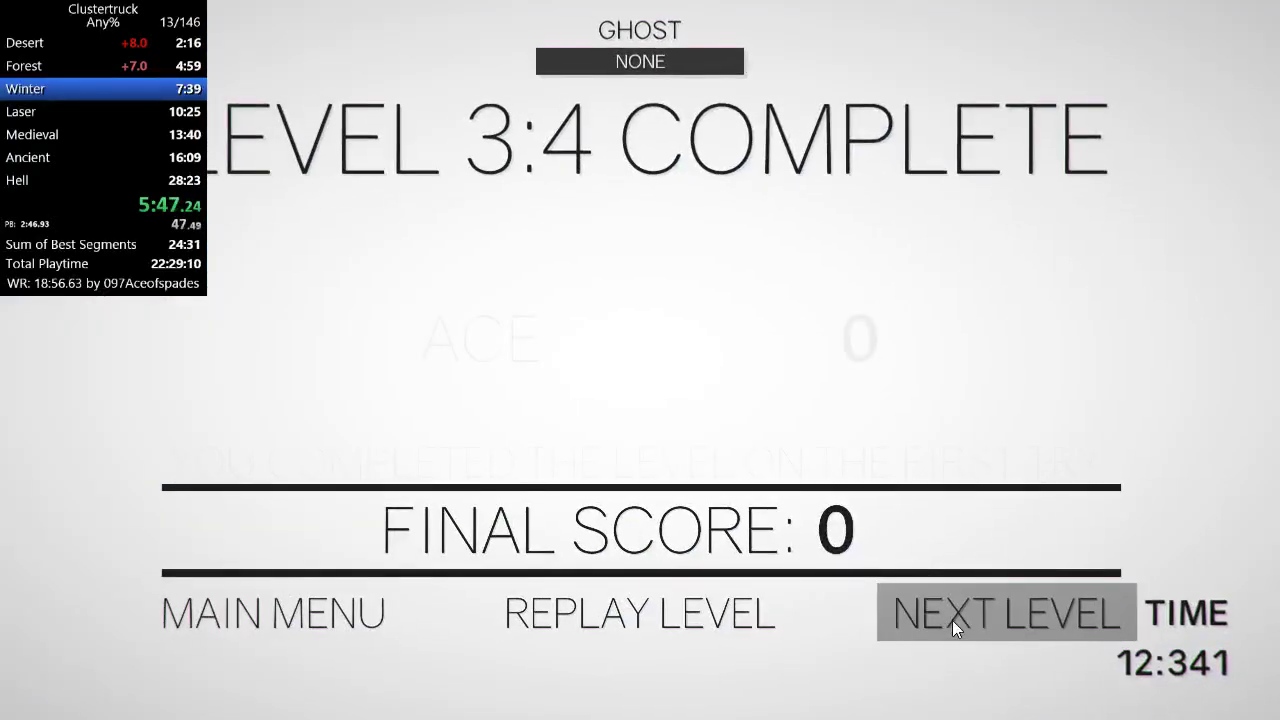
pyautogui.click(952, 619)
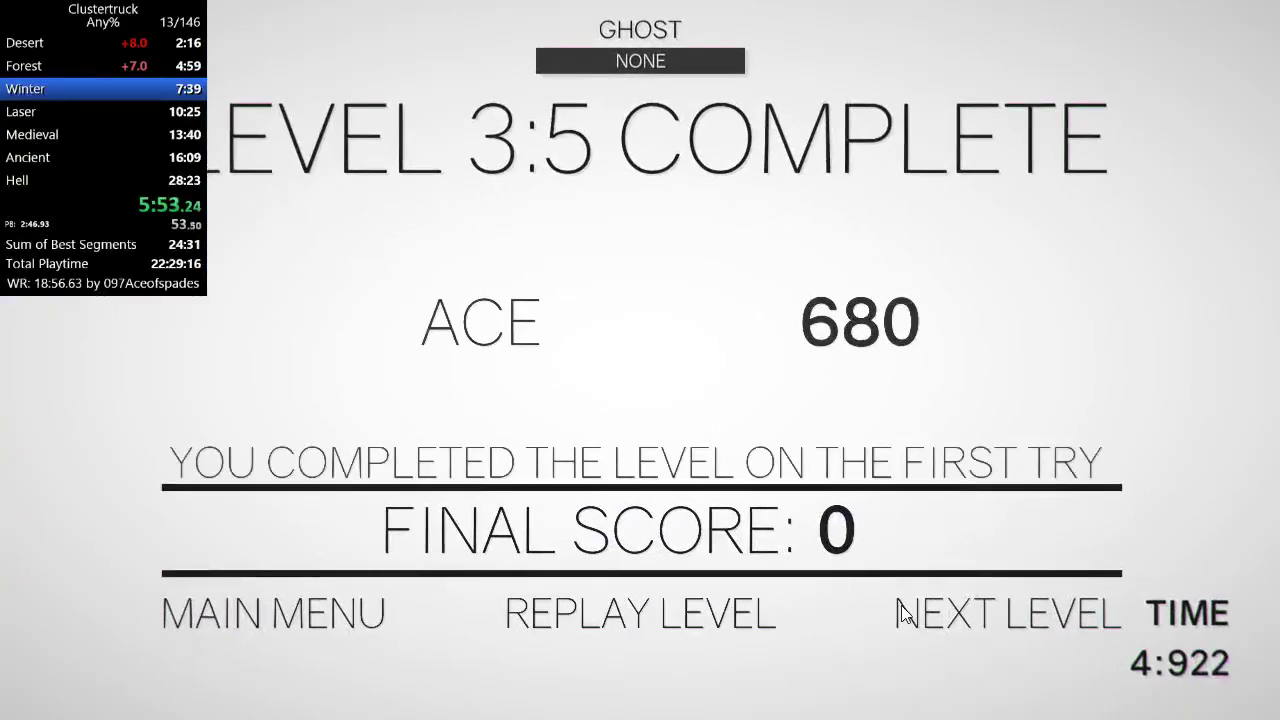
pyautogui.click(910, 612)
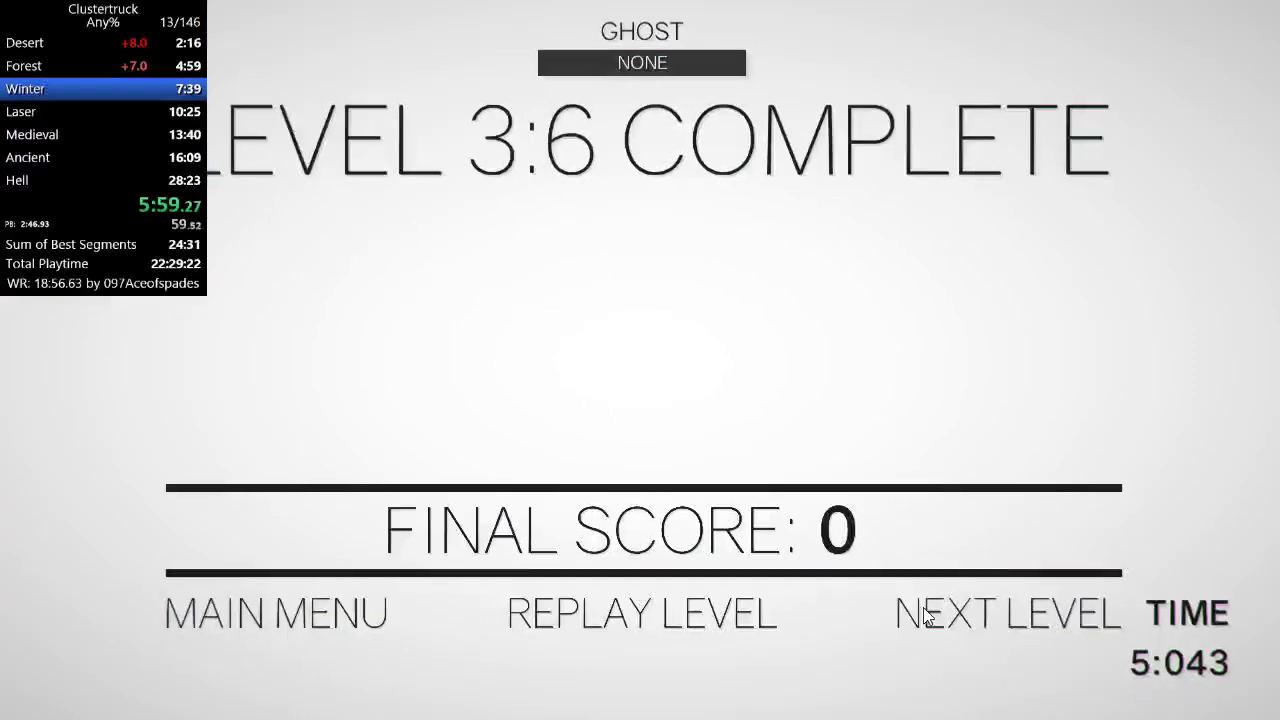
pyautogui.click(923, 607)
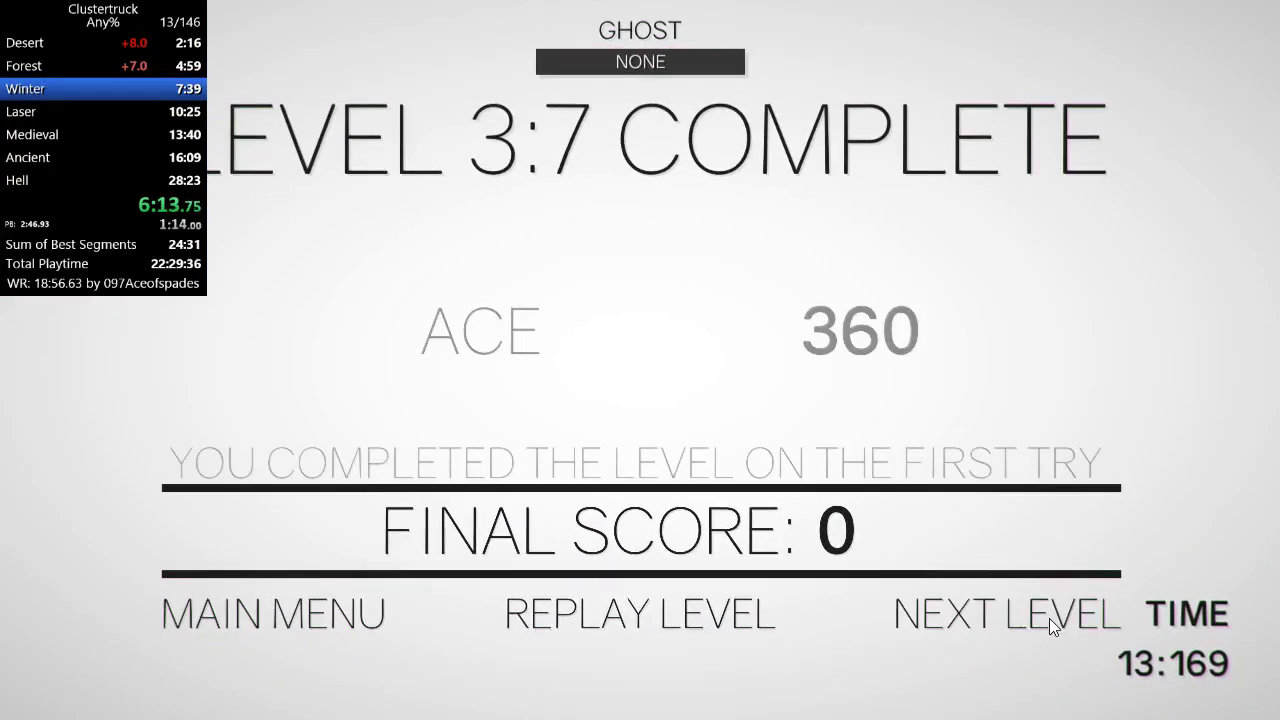
# Play Winter levels 3:8 and 3:9 with two restarts, then finish 3:10 at 6:58
pyautogui.click(1049, 618)
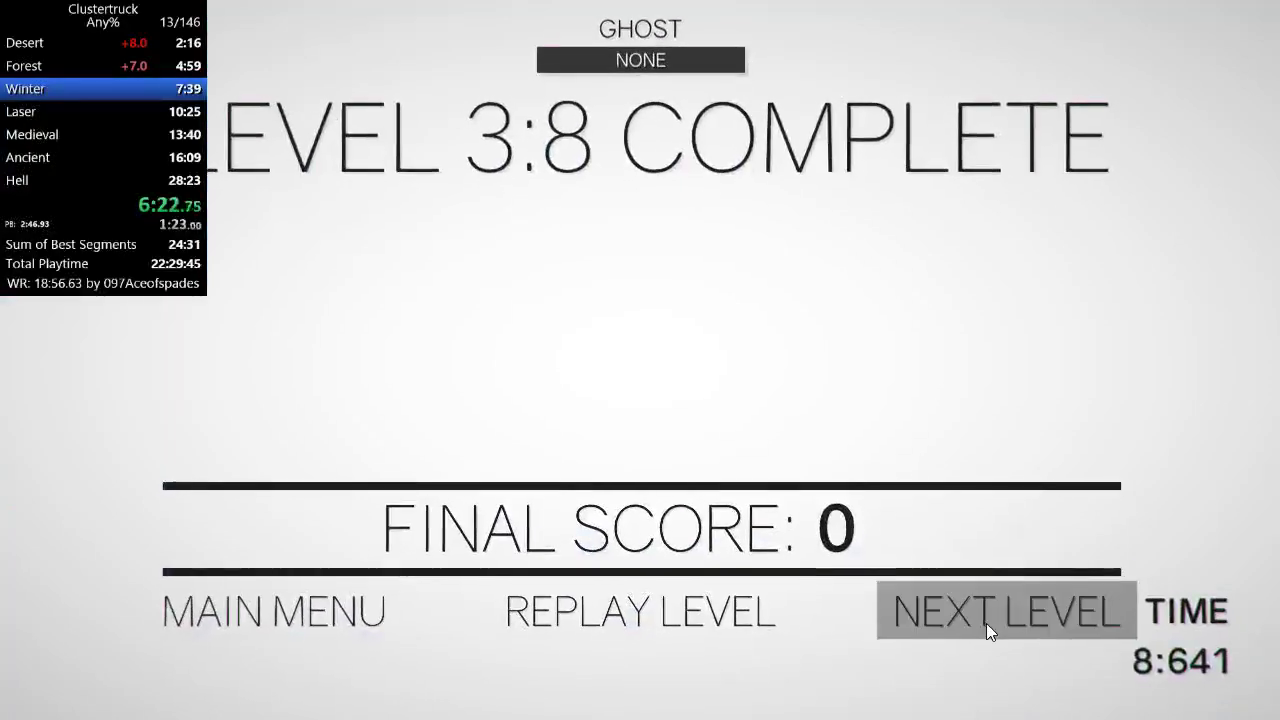
pyautogui.click(986, 623)
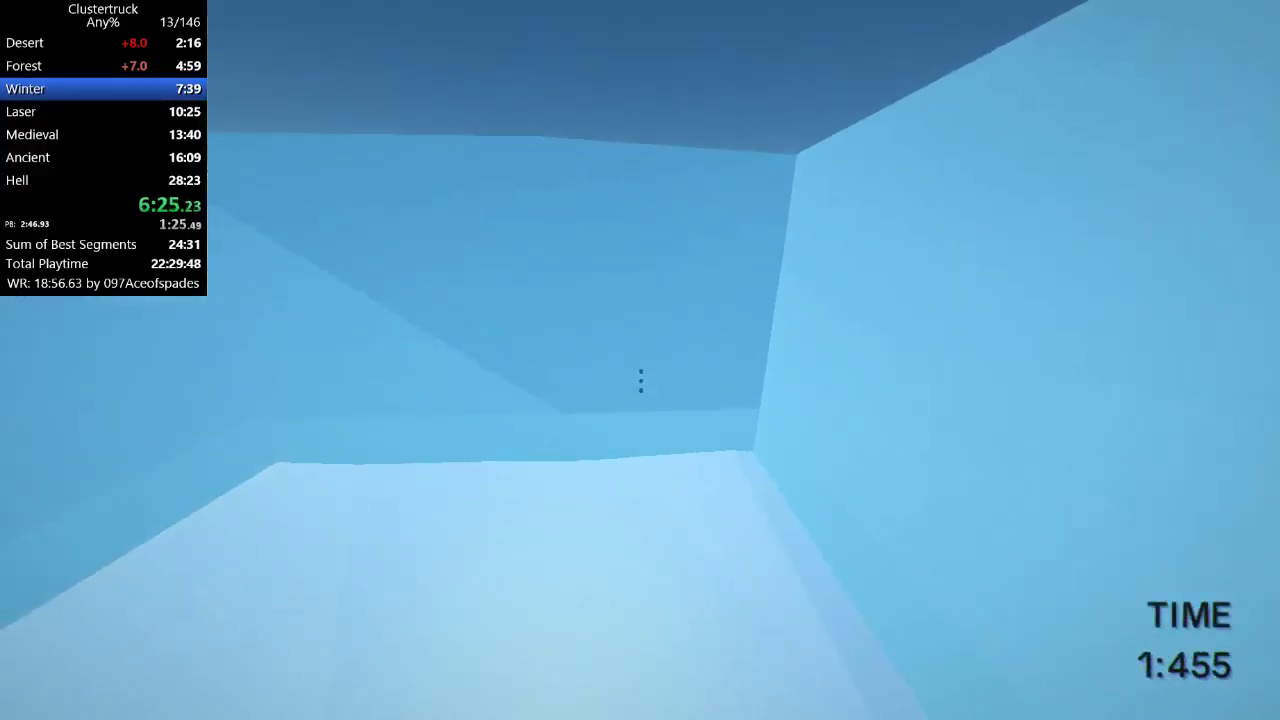
pyautogui.press('space')
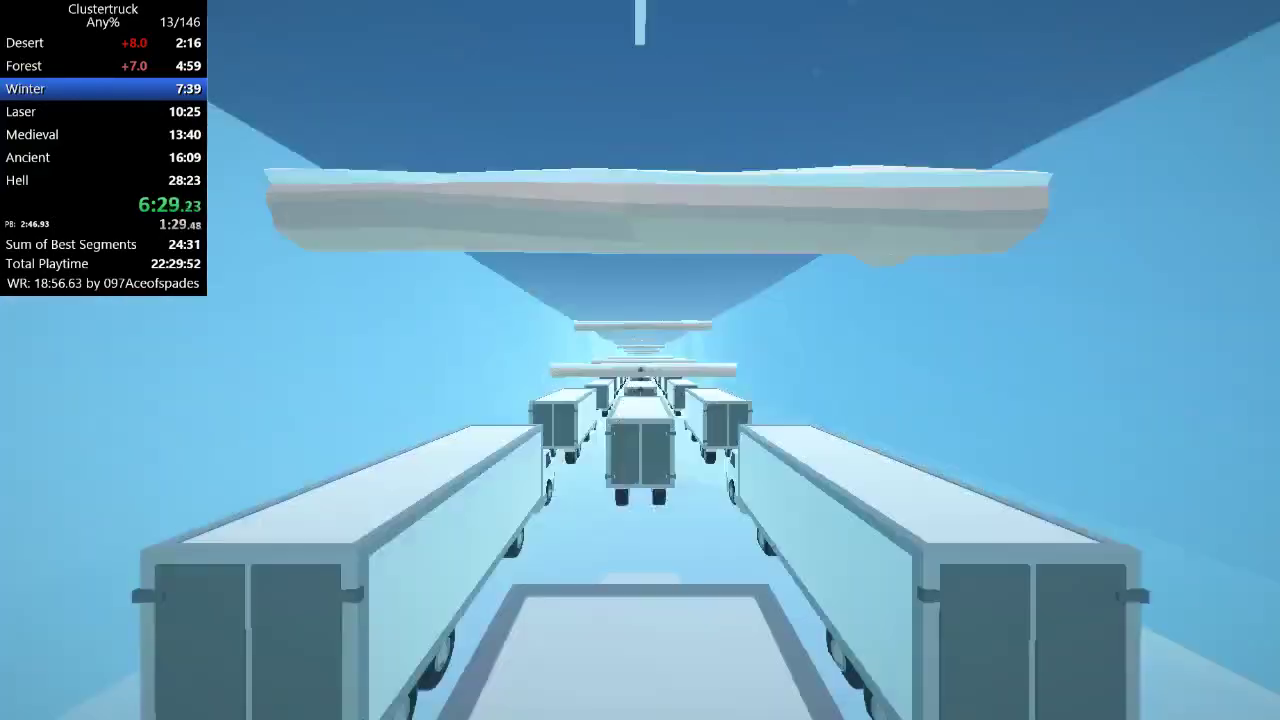
pyautogui.press('space')
pyautogui.press('space')
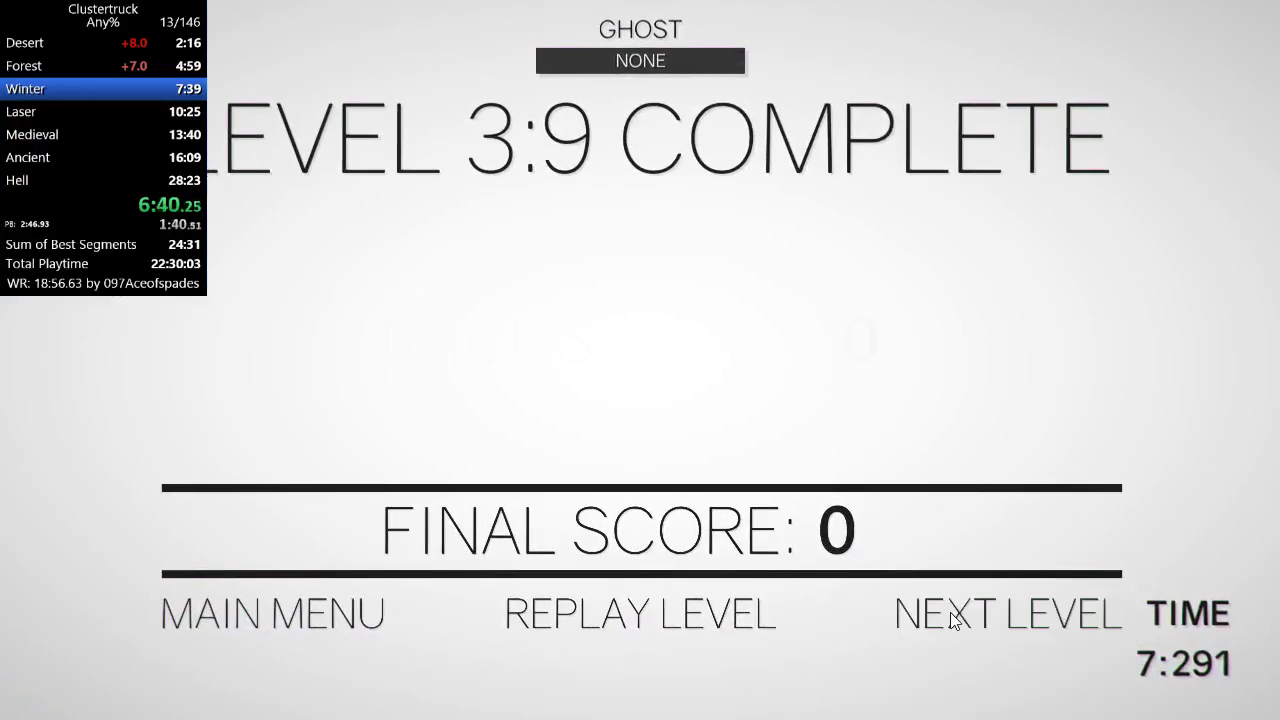
pyautogui.click(1010, 536)
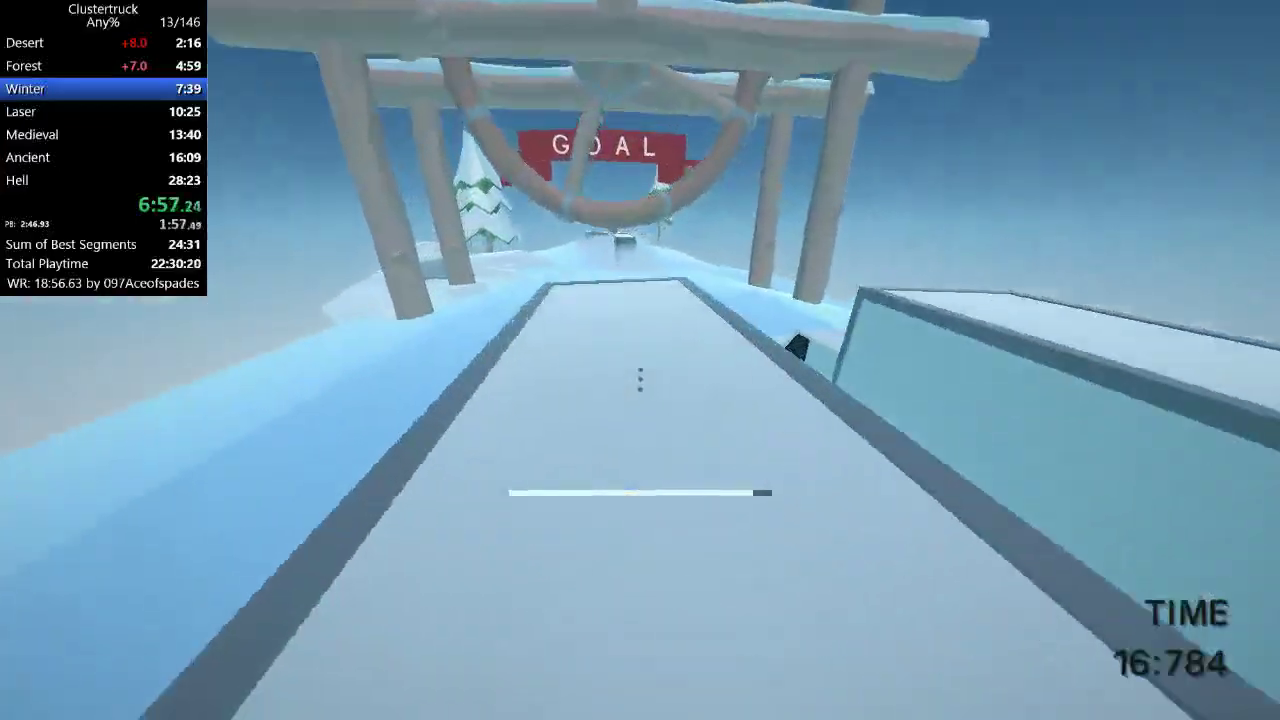
pyautogui.press('space')
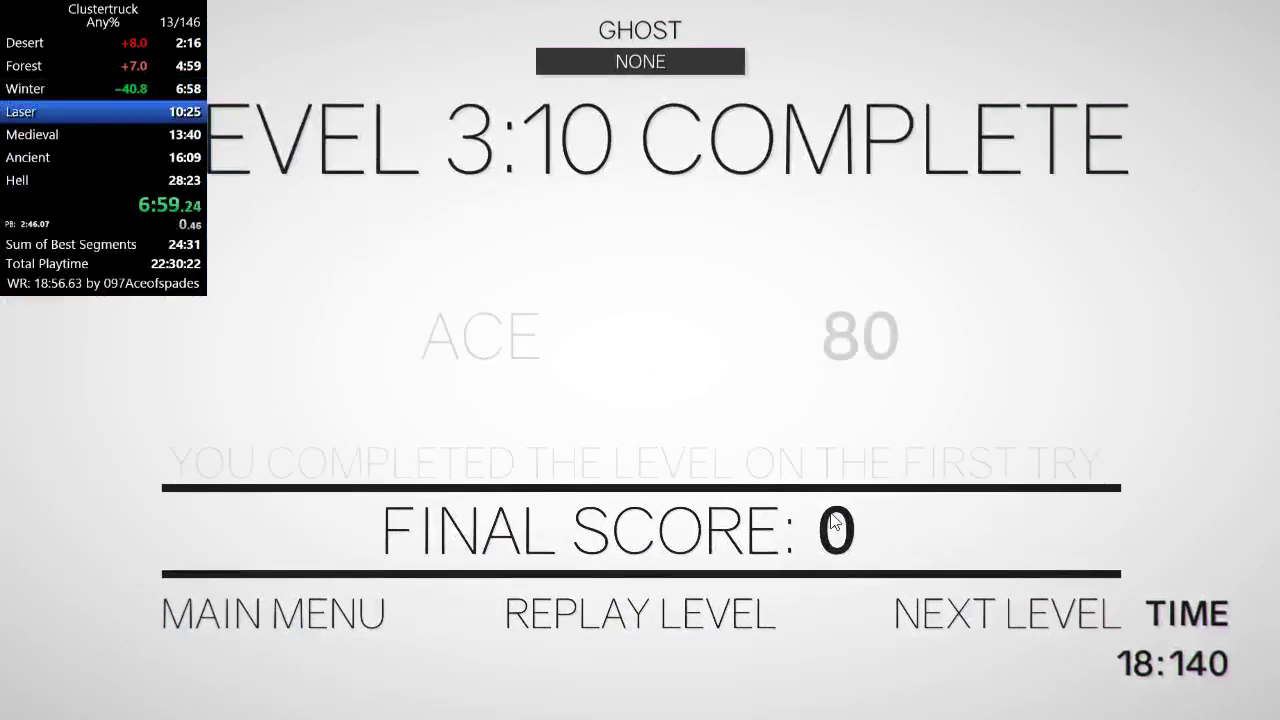
# Advance through Laser levels 4:1 to 4:5, restarting 4:2 once after failing
pyautogui.click(951, 627)
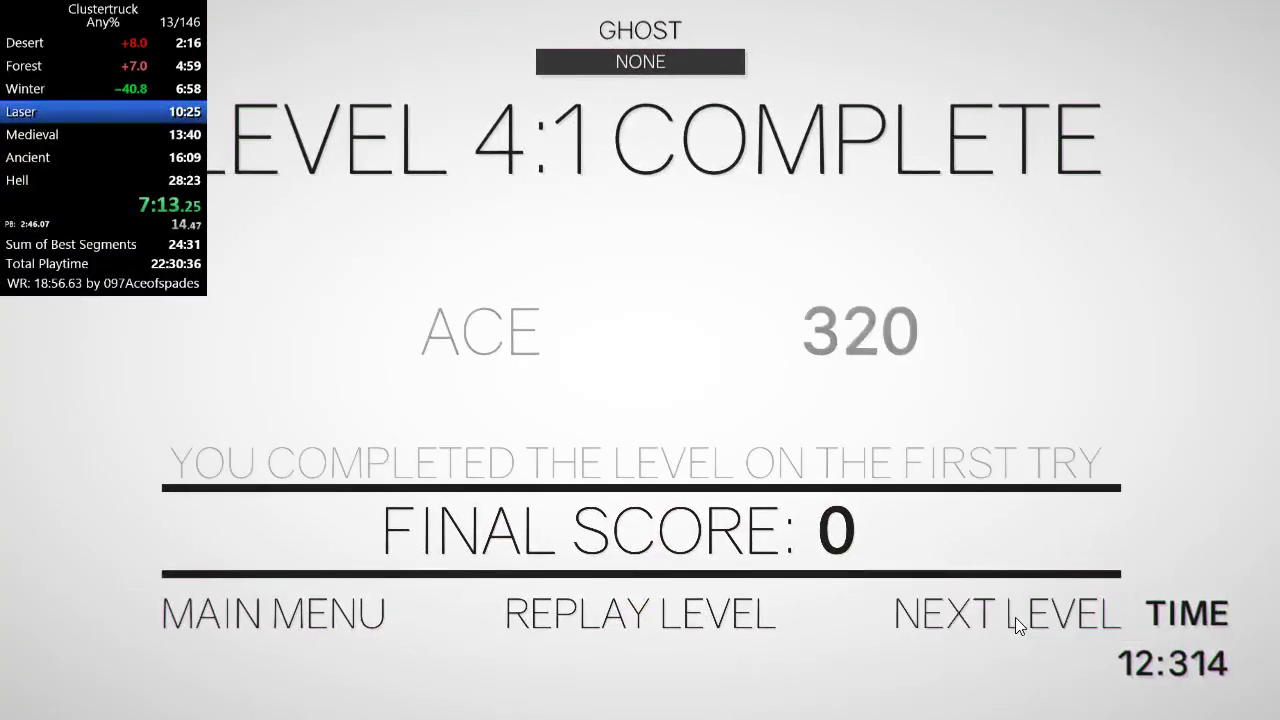
pyautogui.click(1015, 617)
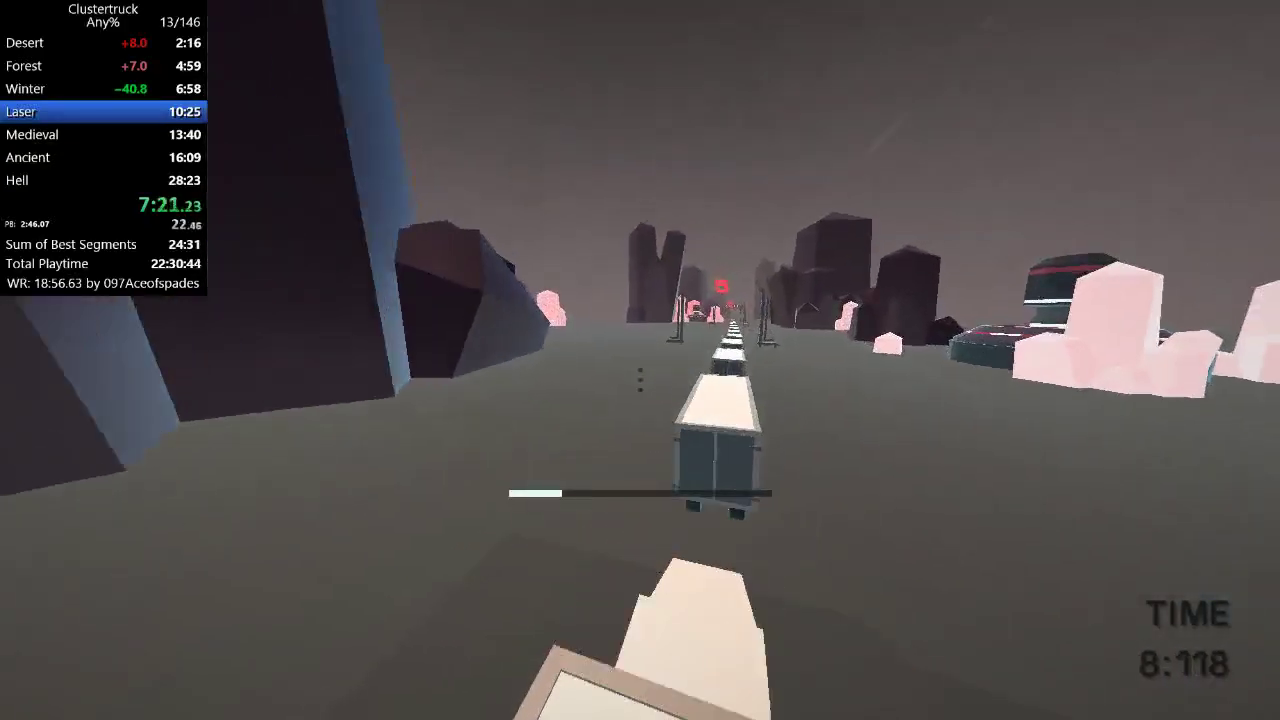
pyautogui.press('space')
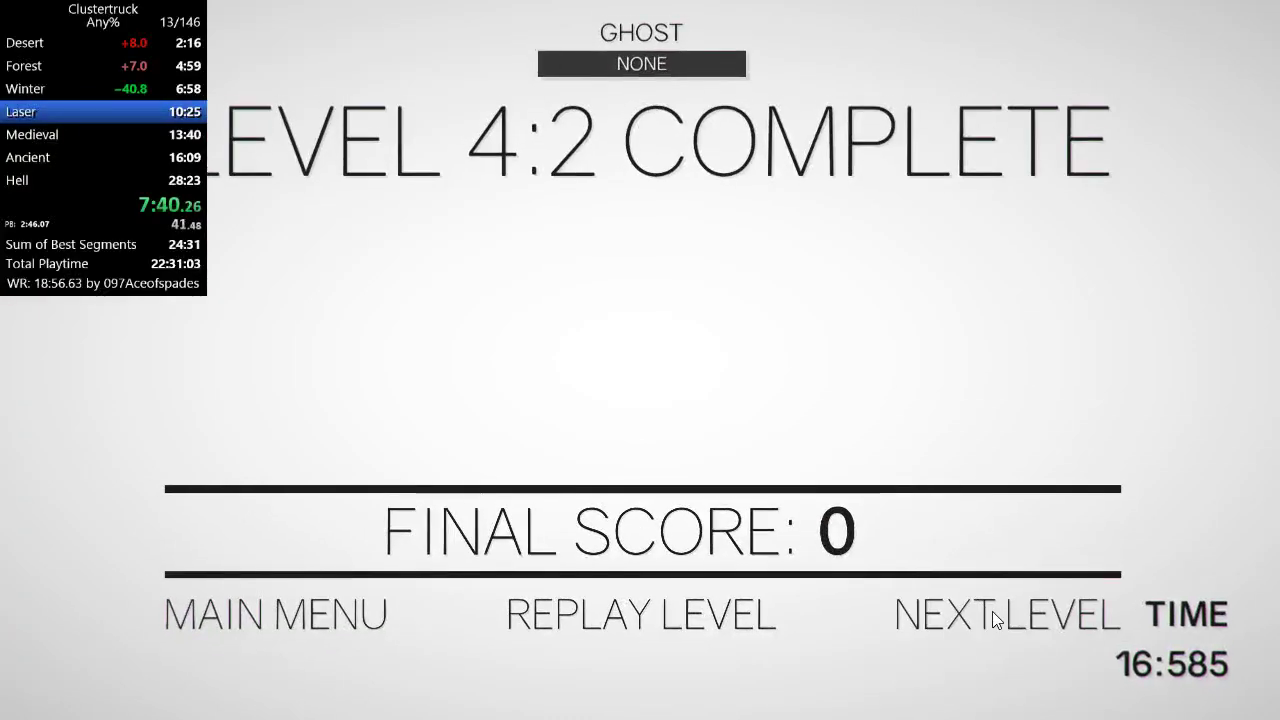
pyautogui.click(992, 611)
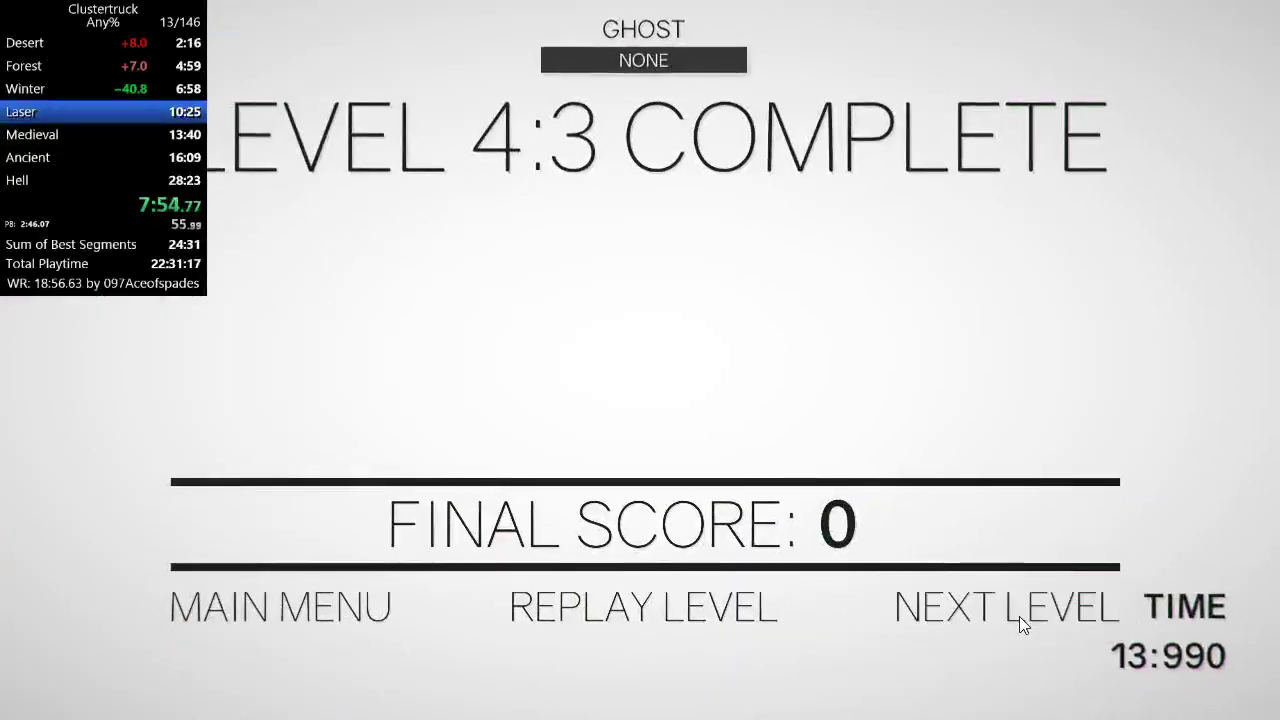
pyautogui.click(1019, 616)
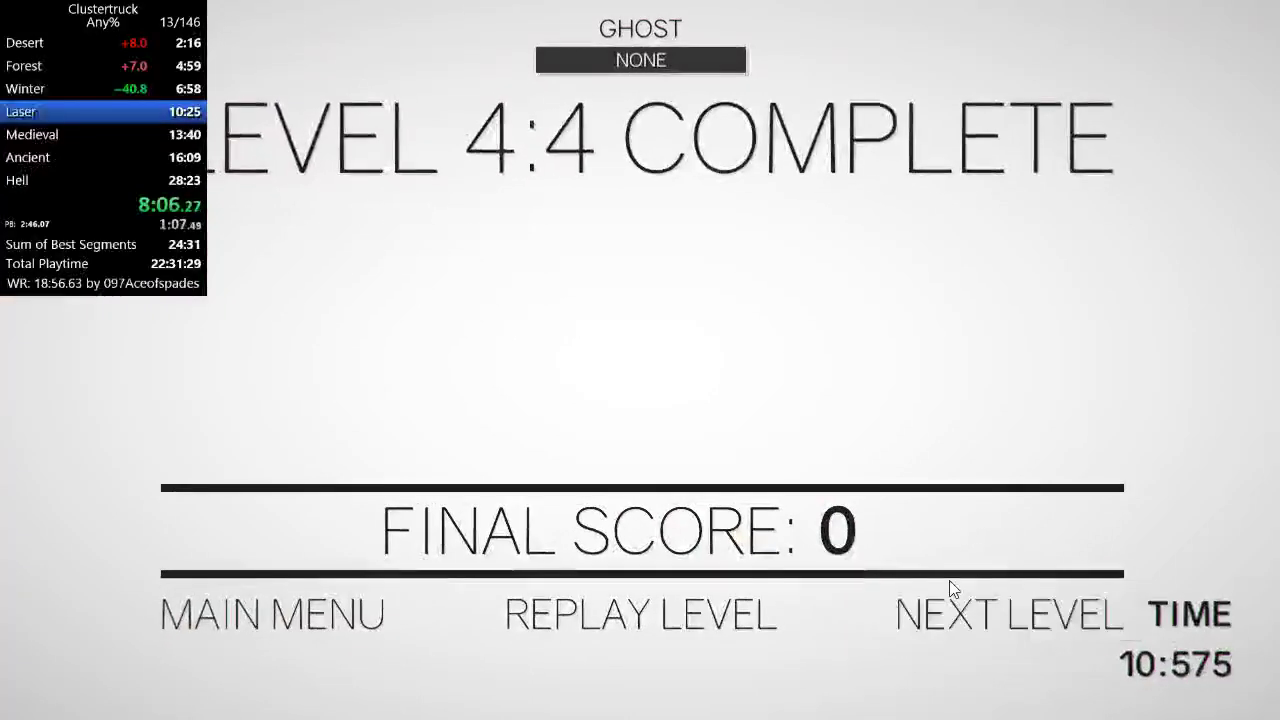
pyautogui.click(949, 580)
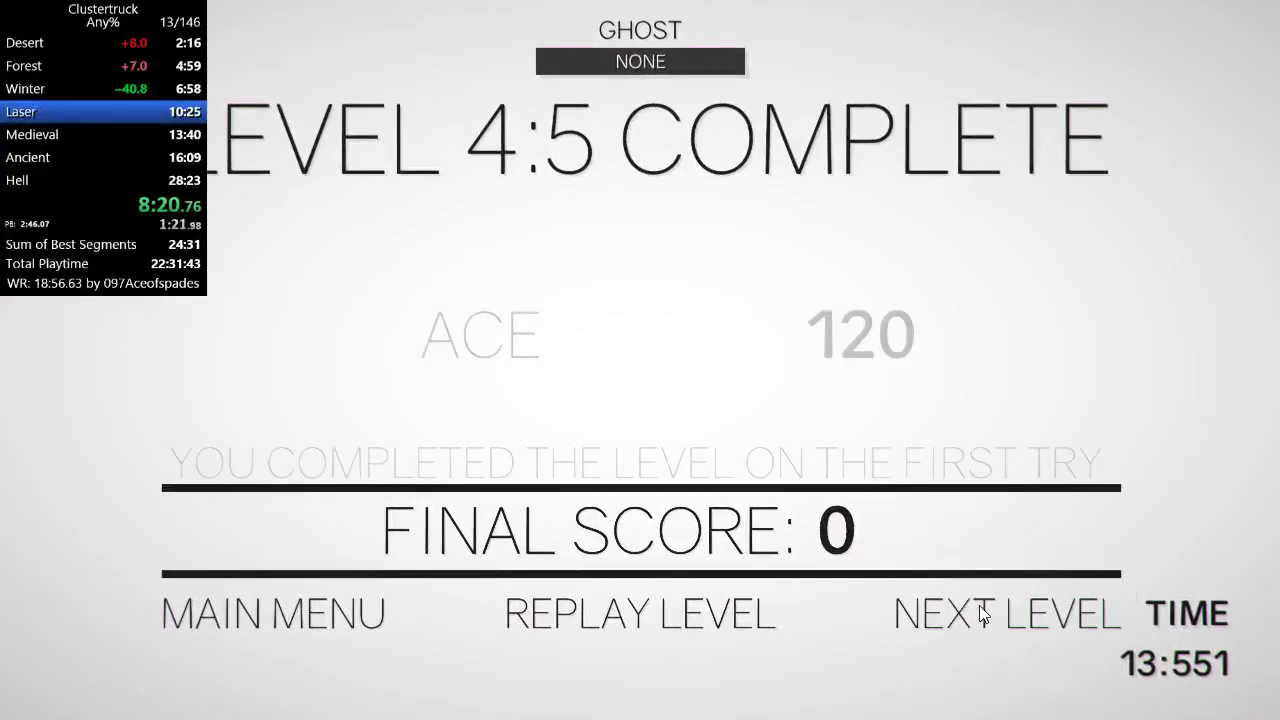
# Play Laser levels 4:6 through 4:8, restarting 4:7 and 4:8 after failures
pyautogui.click(979, 612)
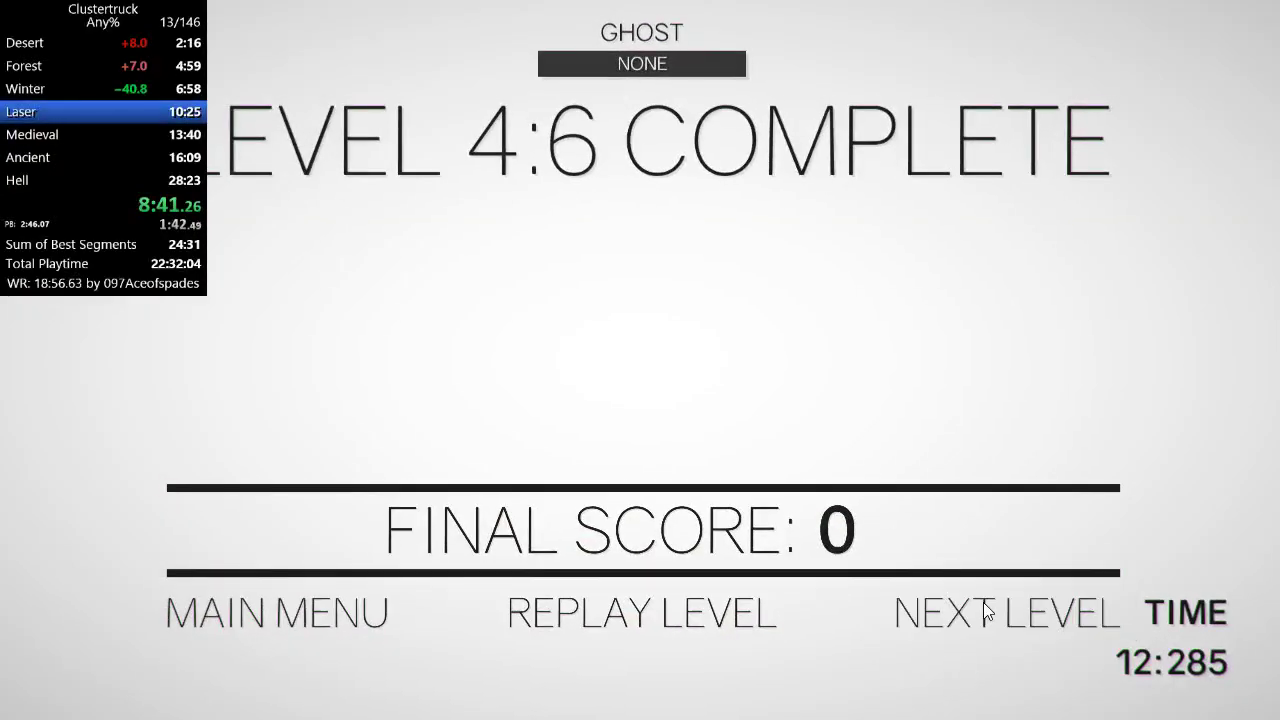
pyautogui.click(983, 602)
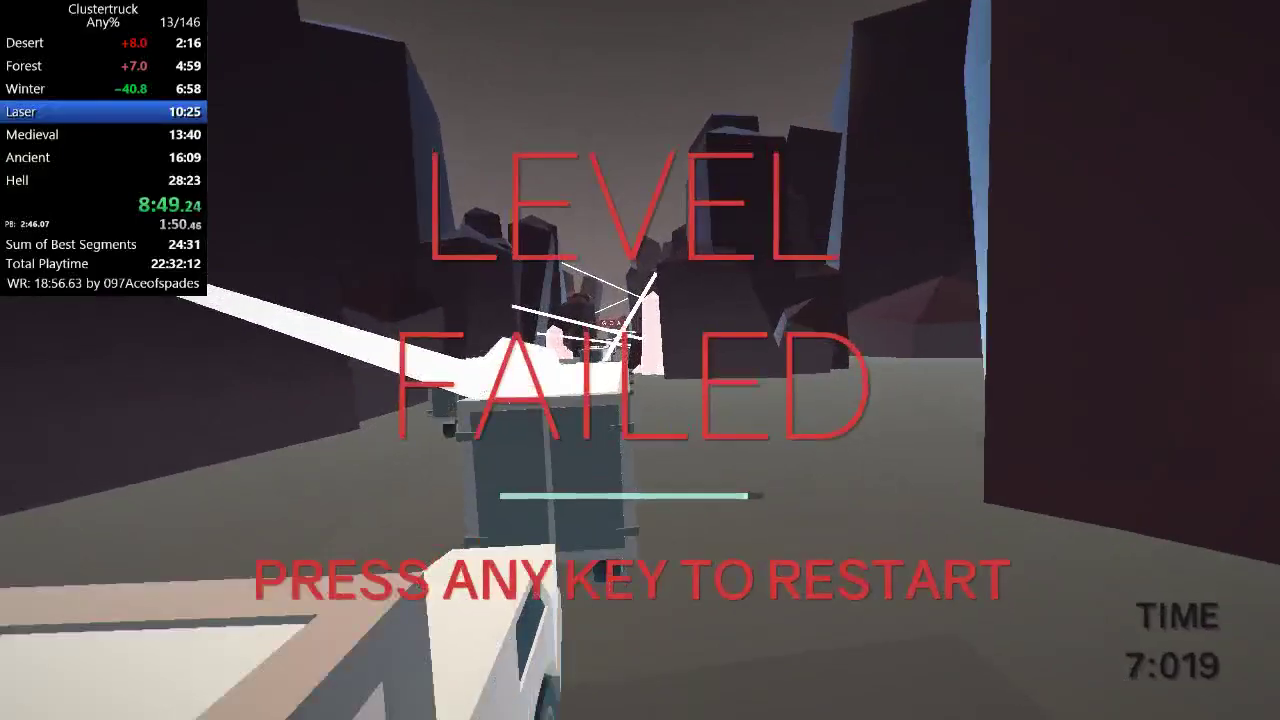
pyautogui.press('space')
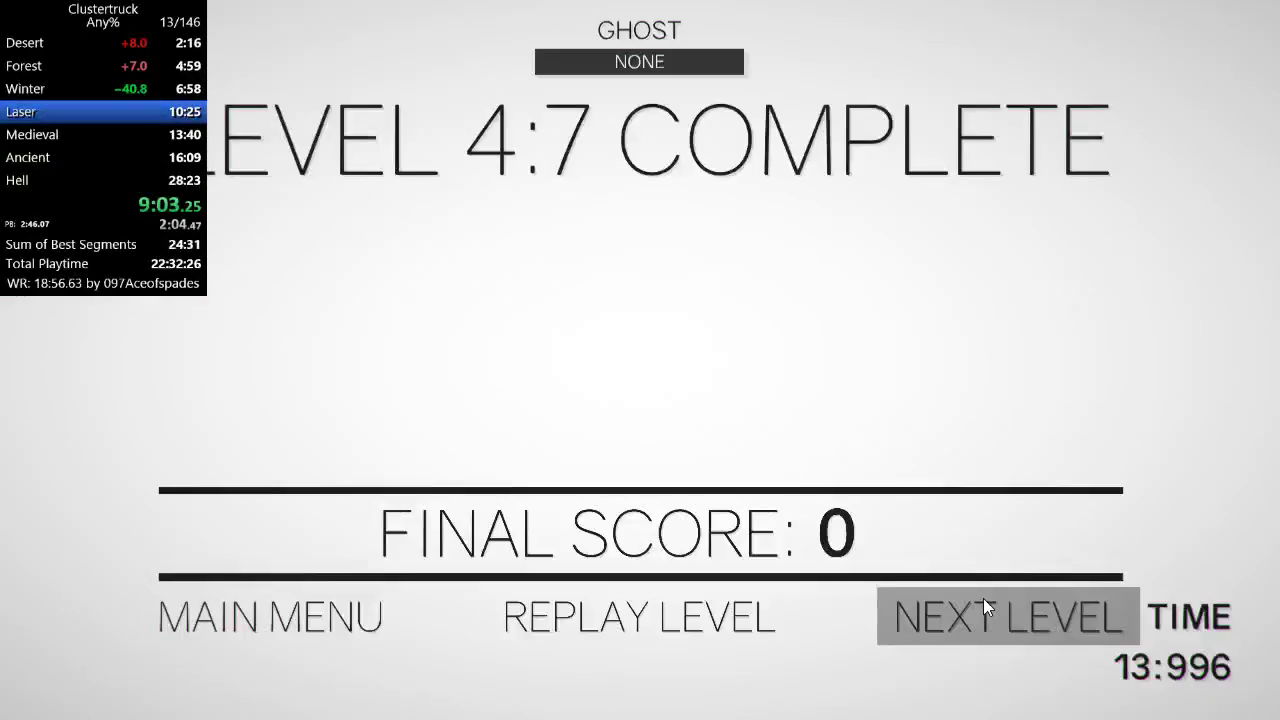
pyautogui.click(983, 598)
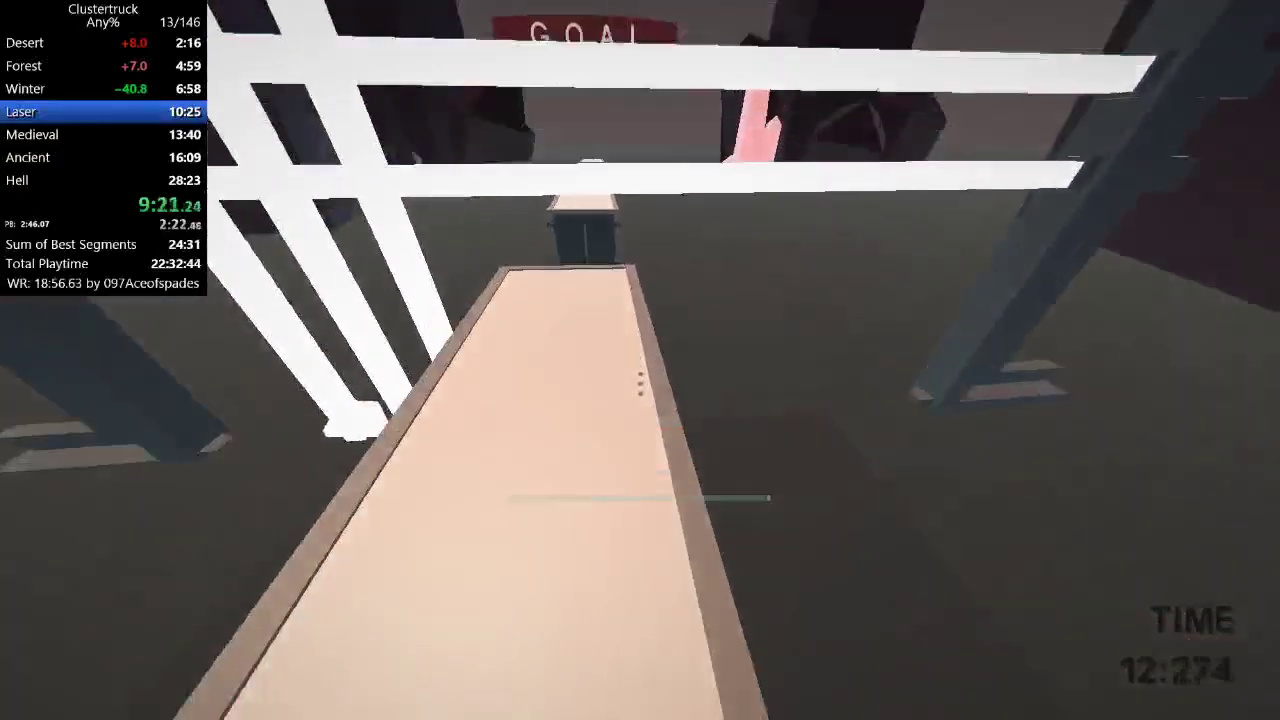
pyautogui.press('space')
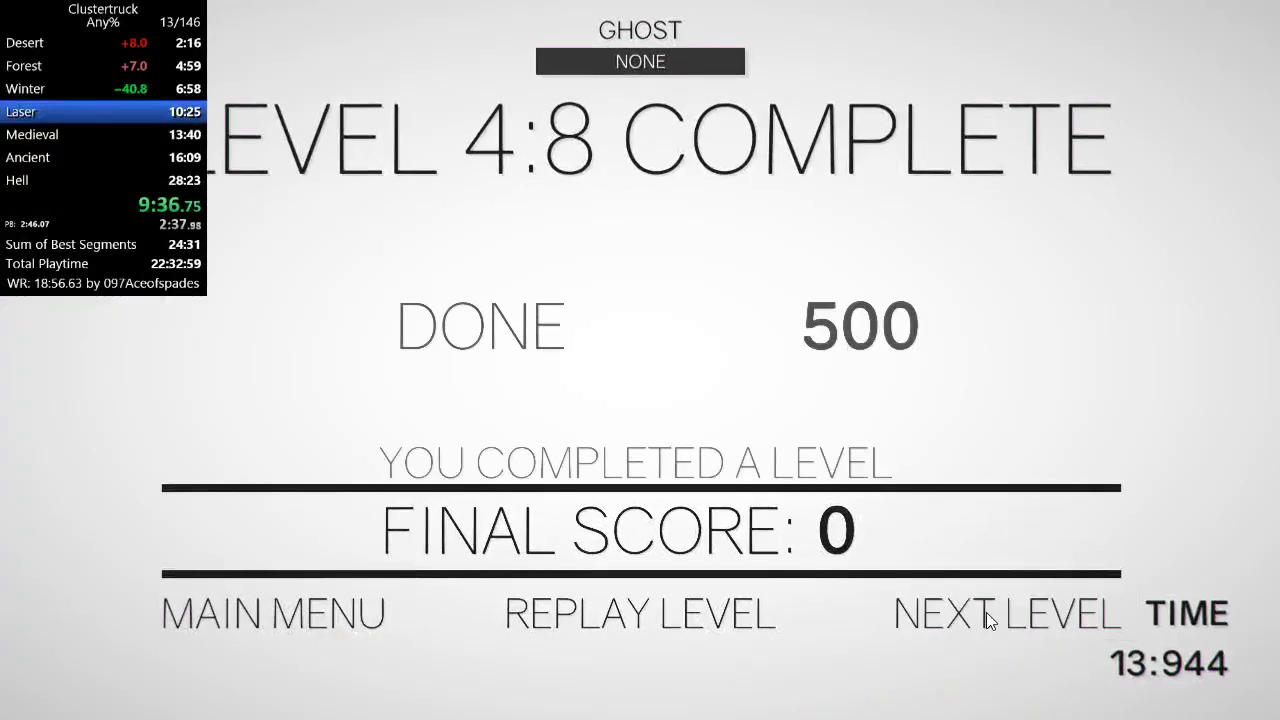
# Play through the last Laser levels and reach the 4:10 goal, closing the split at 10:02
pyautogui.click(986, 612)
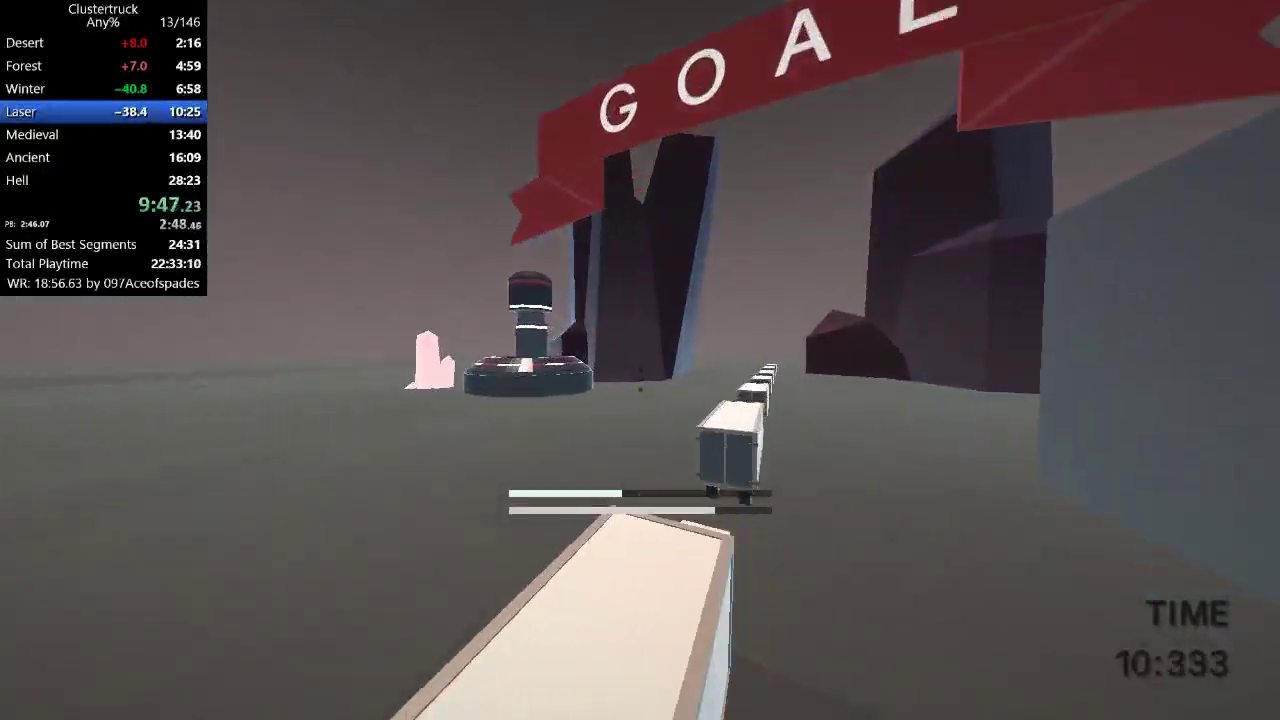
pyautogui.press('space')
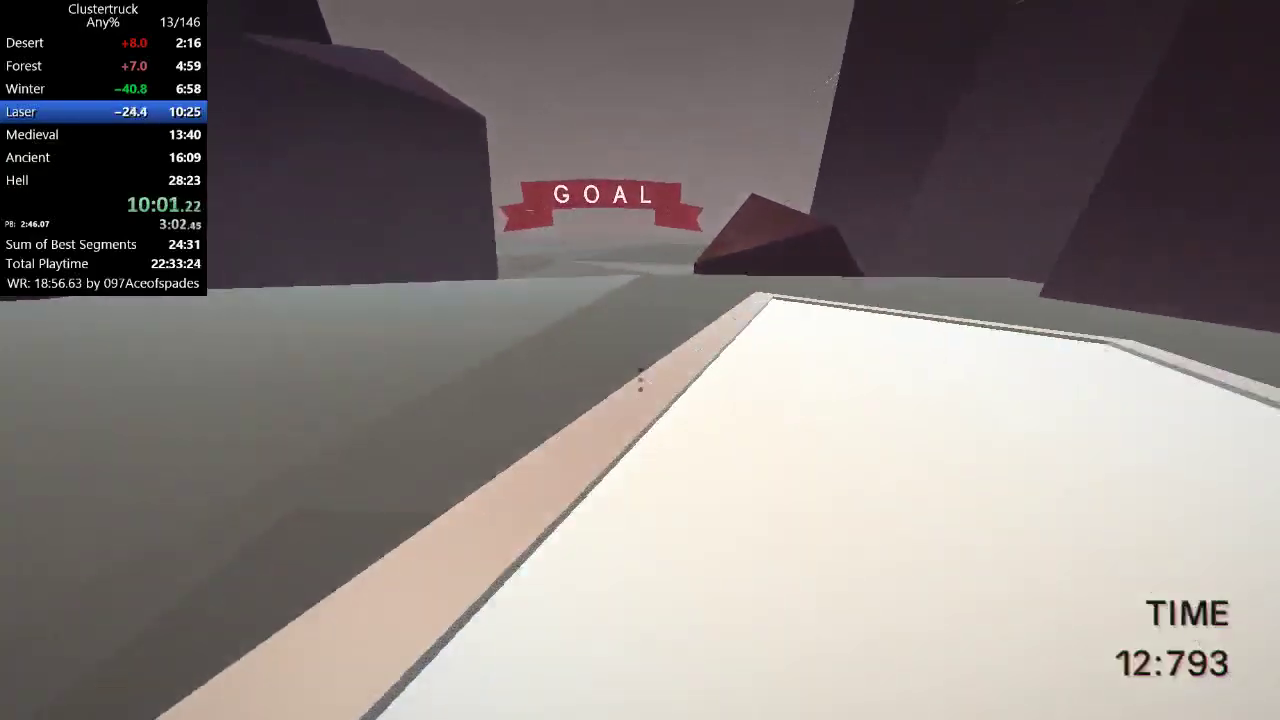
pyautogui.press('pagedown')
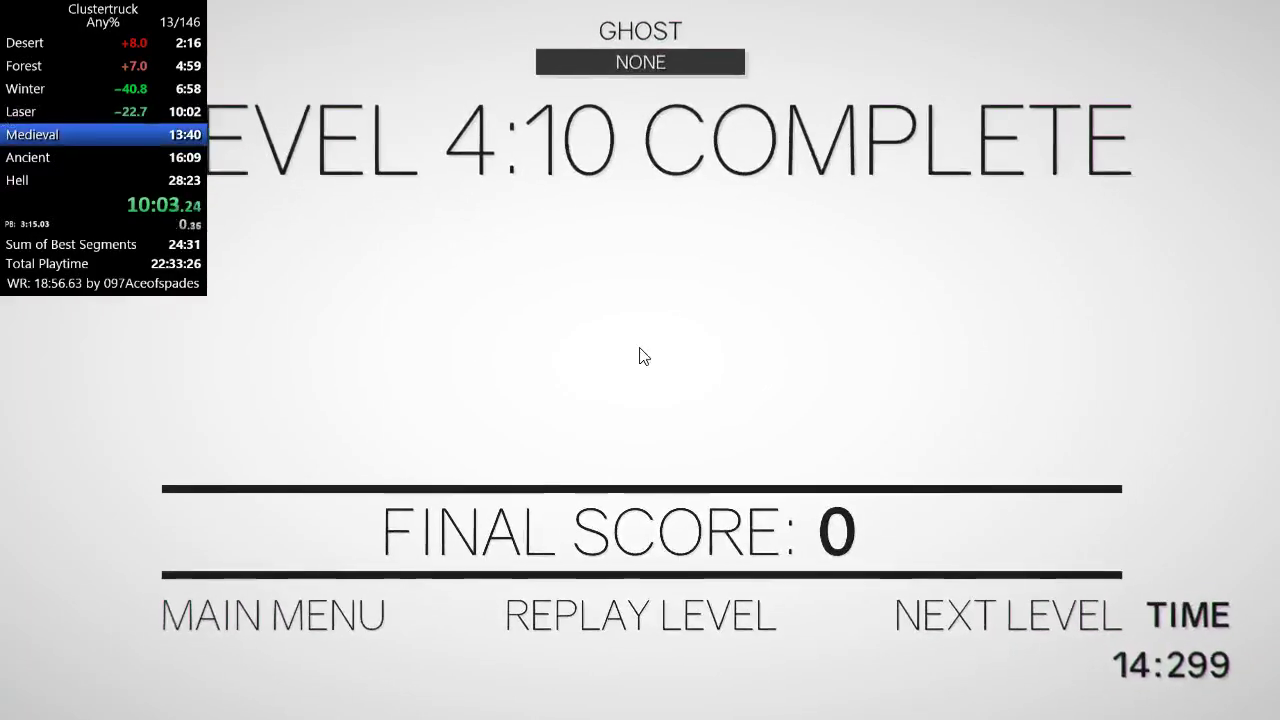
# Advance through Medieval levels 5:1 to 5:8, with the run near 12:15
pyautogui.click(953, 612)
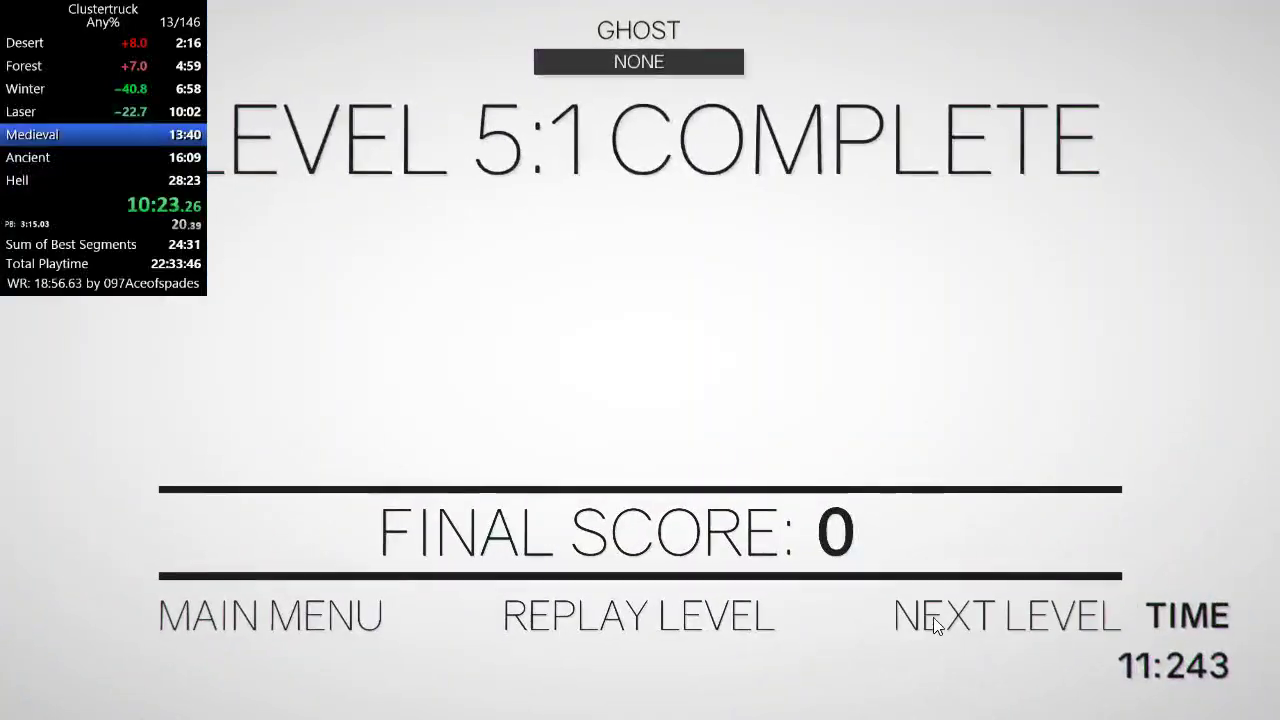
pyautogui.click(1004, 688)
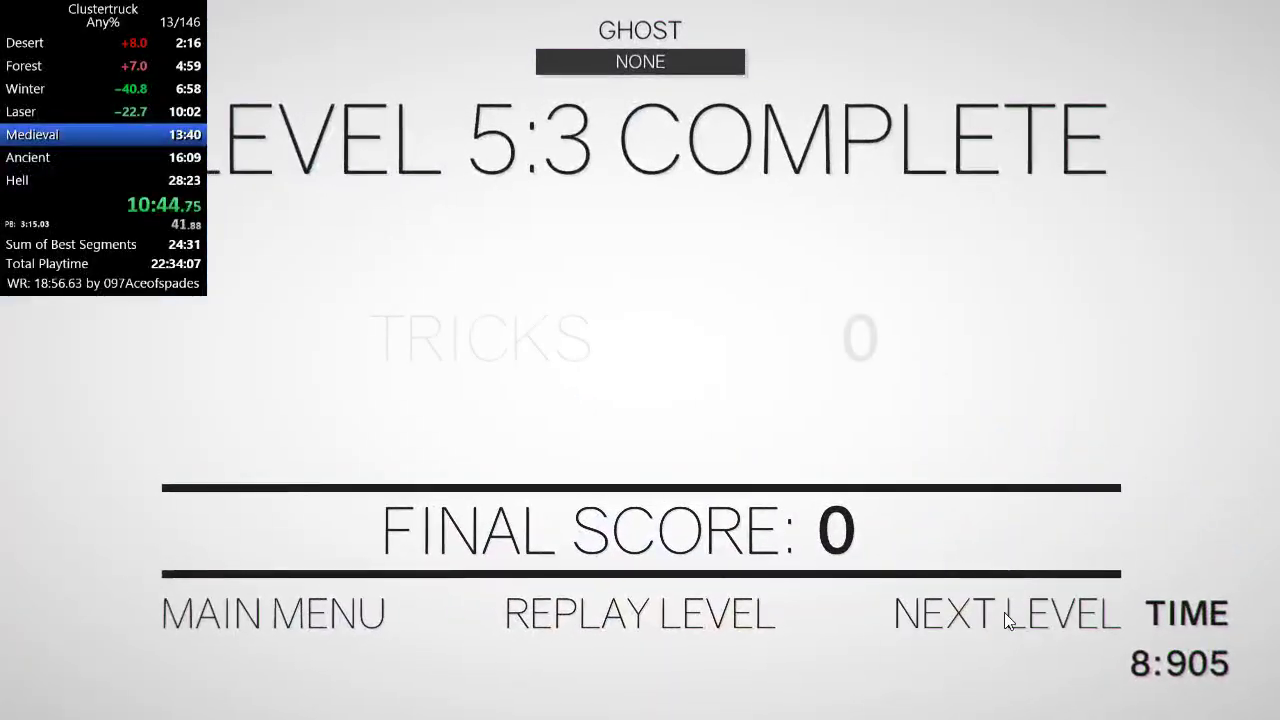
pyautogui.click(1004, 612)
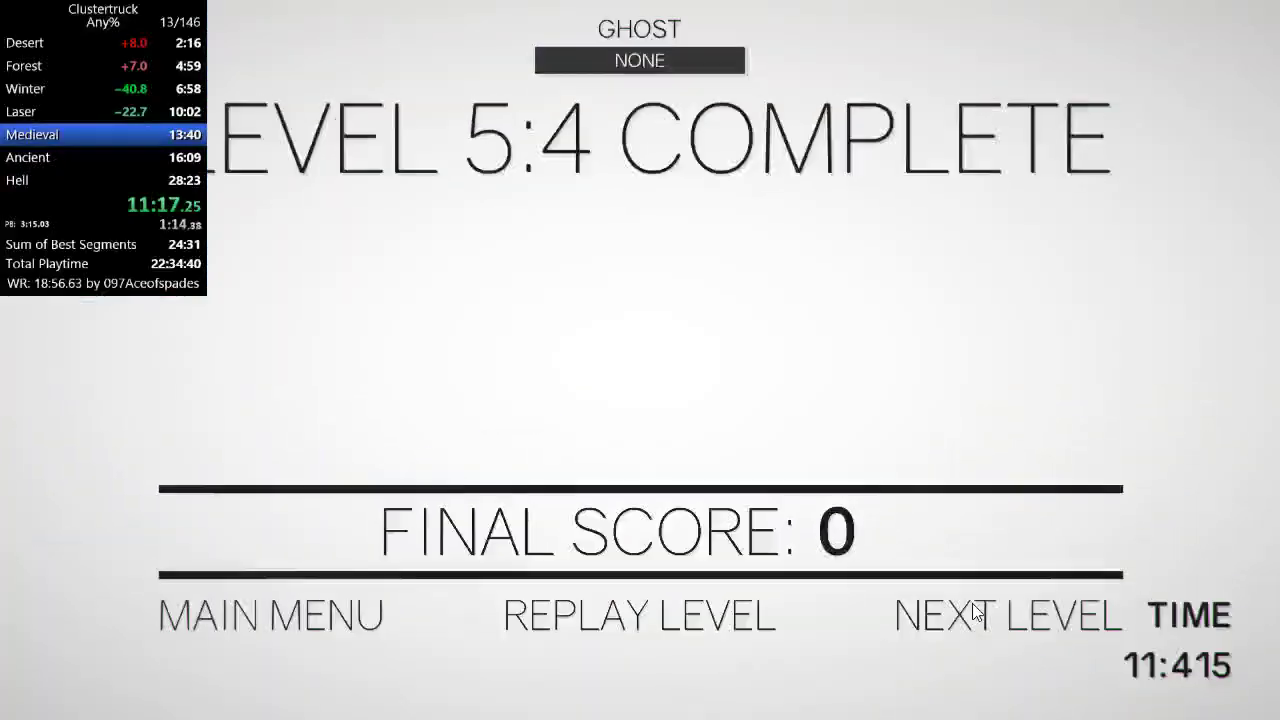
pyautogui.click(980, 609)
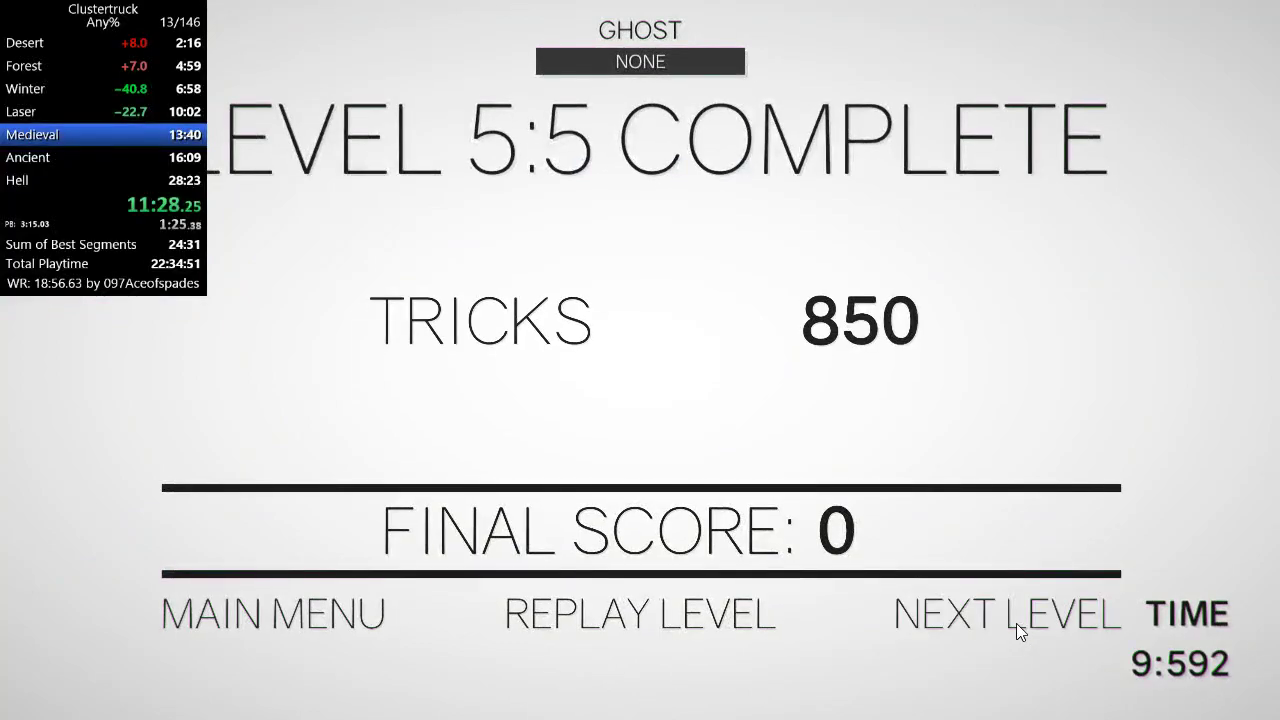
pyautogui.click(1016, 623)
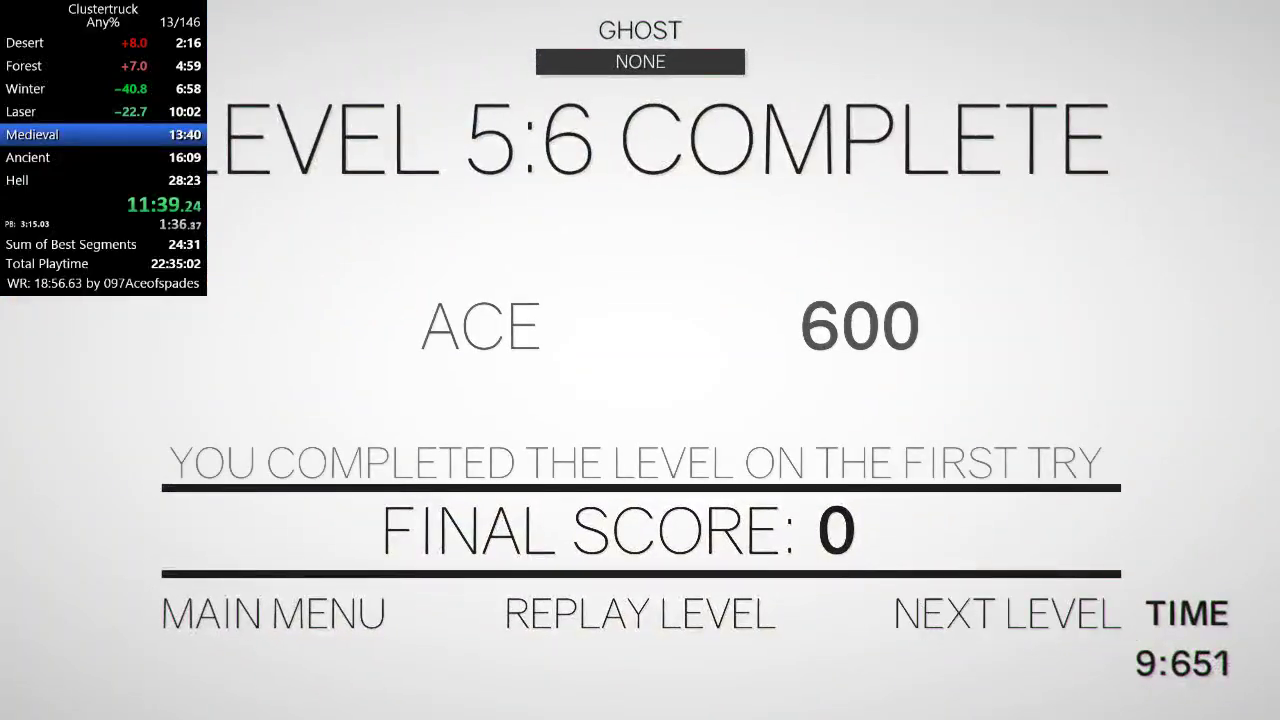
pyautogui.click(921, 612)
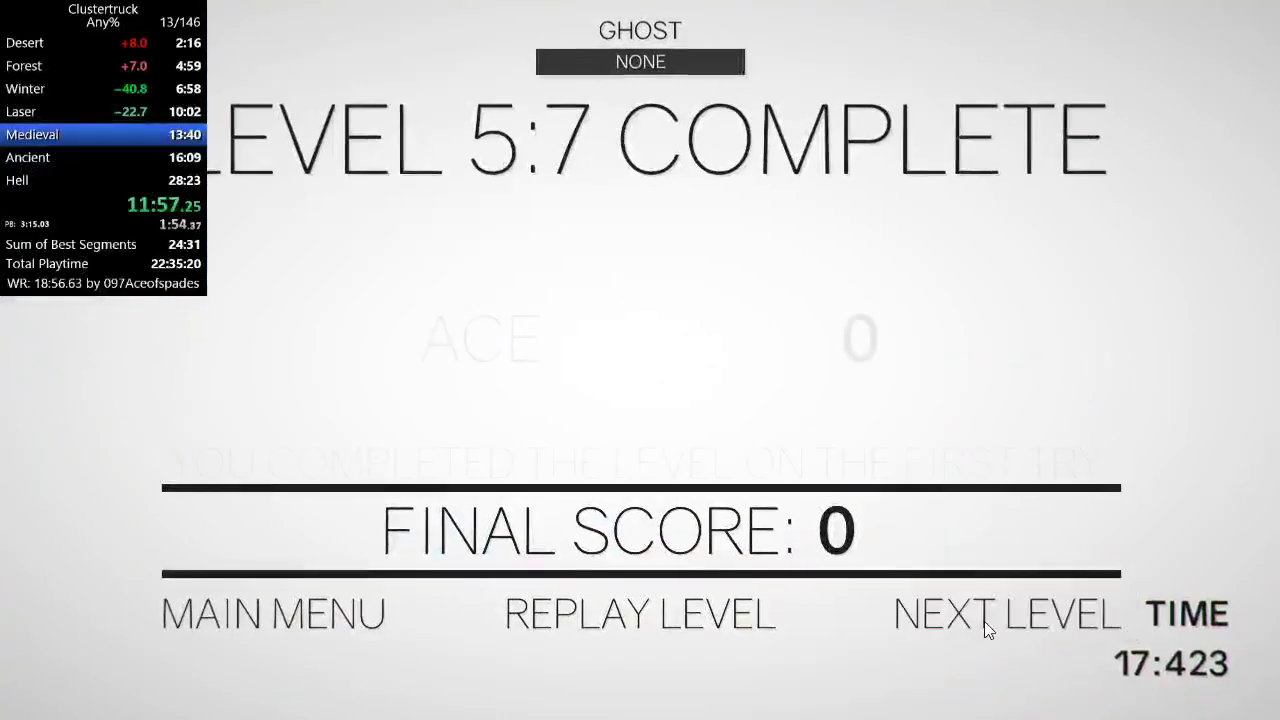
pyautogui.click(988, 628)
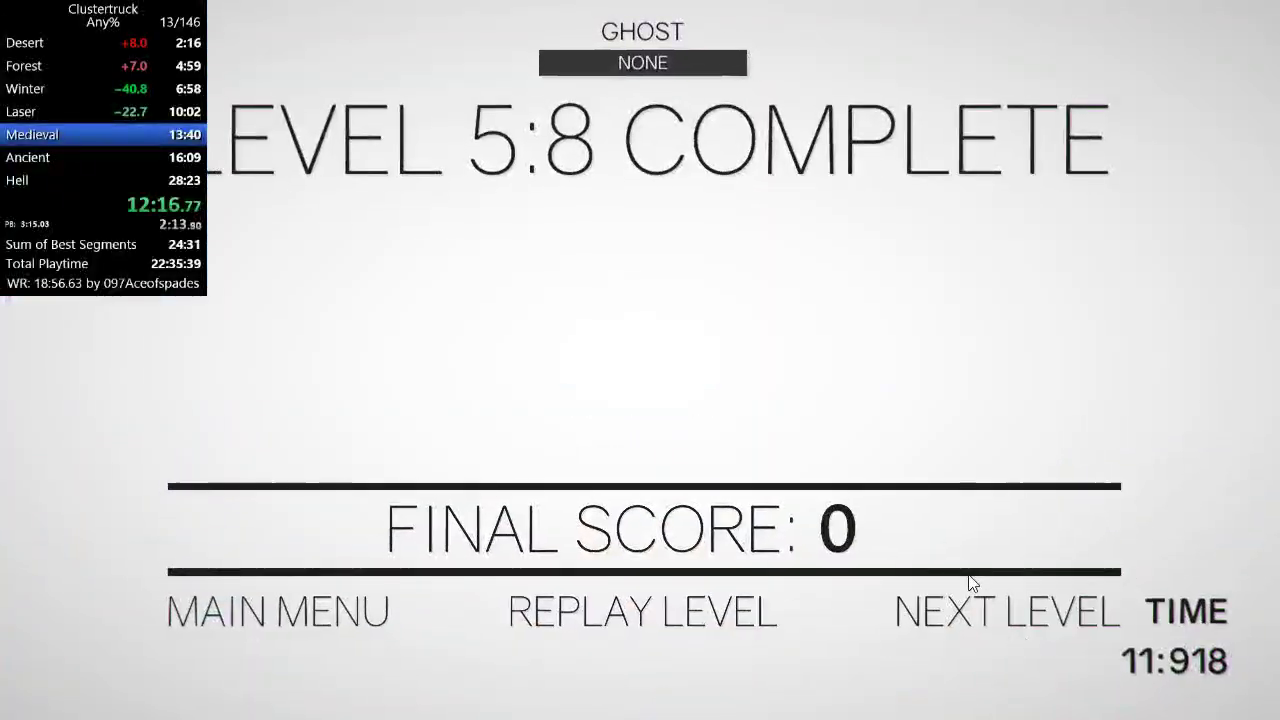
# Beat level 5:9 after four crash restarts, then clear 5:10 to close Medieval at 13:25
pyautogui.click(972, 584)
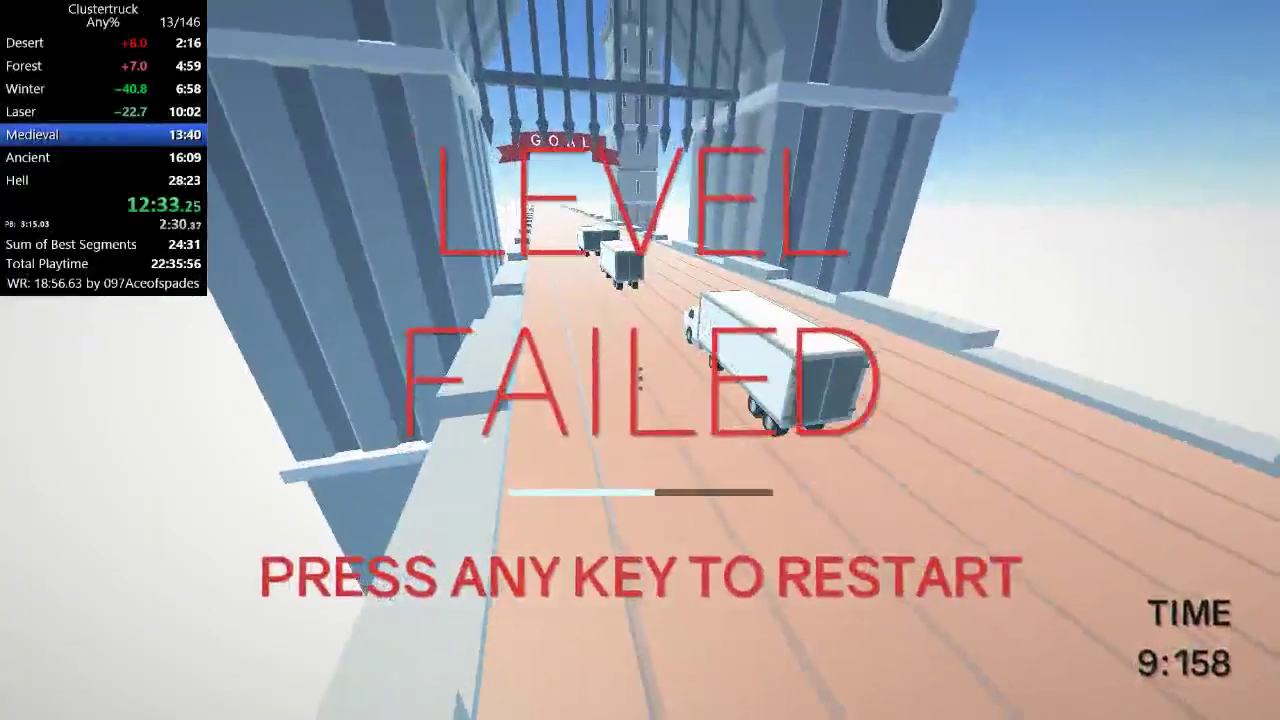
pyautogui.press('space')
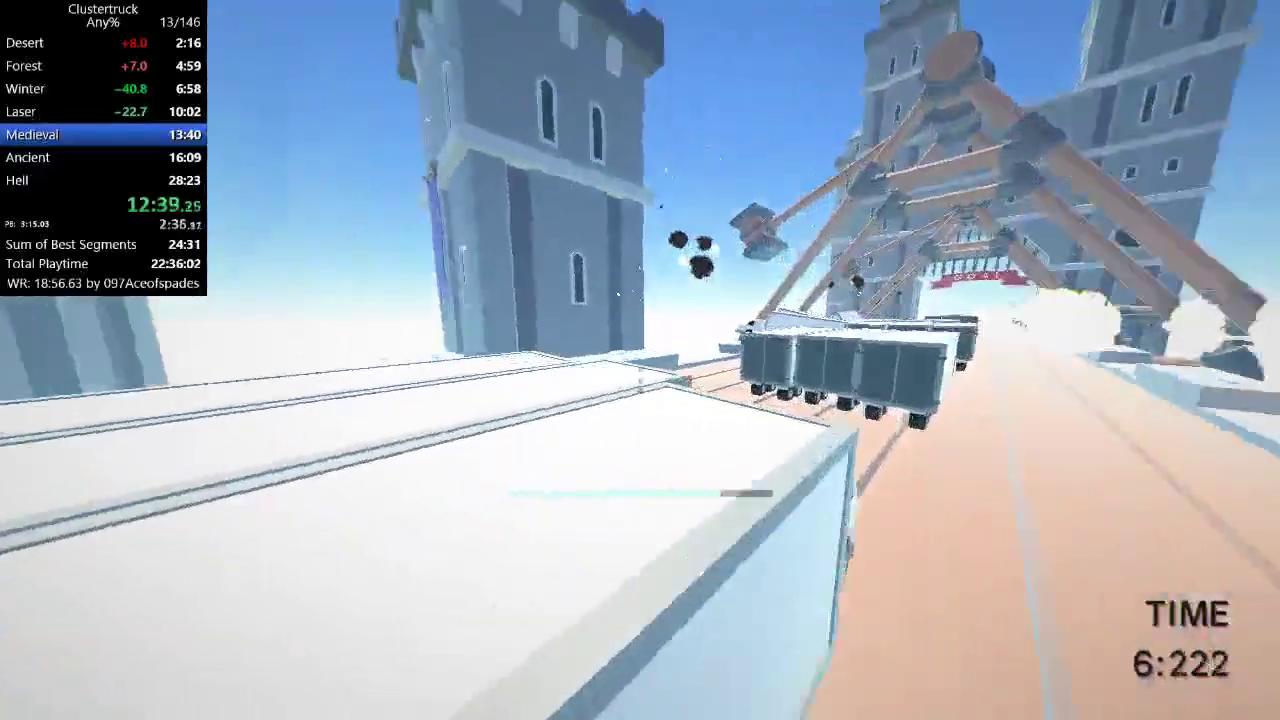
pyautogui.press('space')
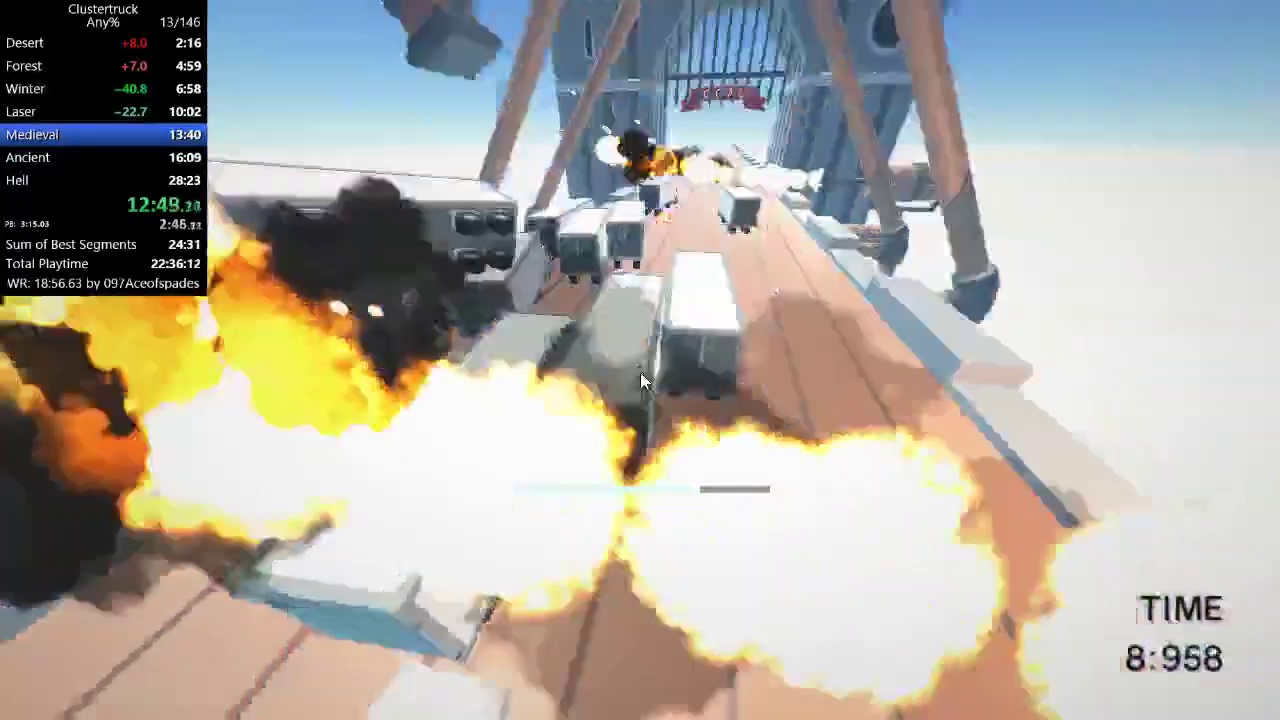
pyautogui.press('space')
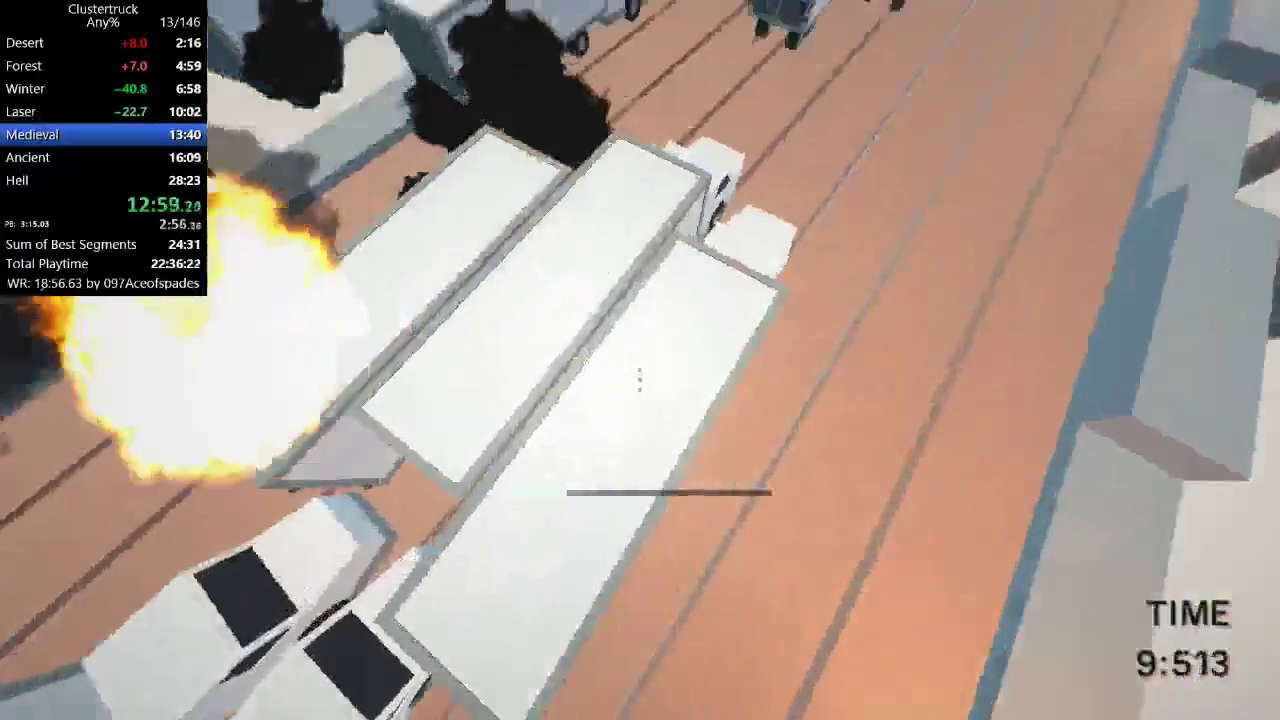
pyautogui.press('space')
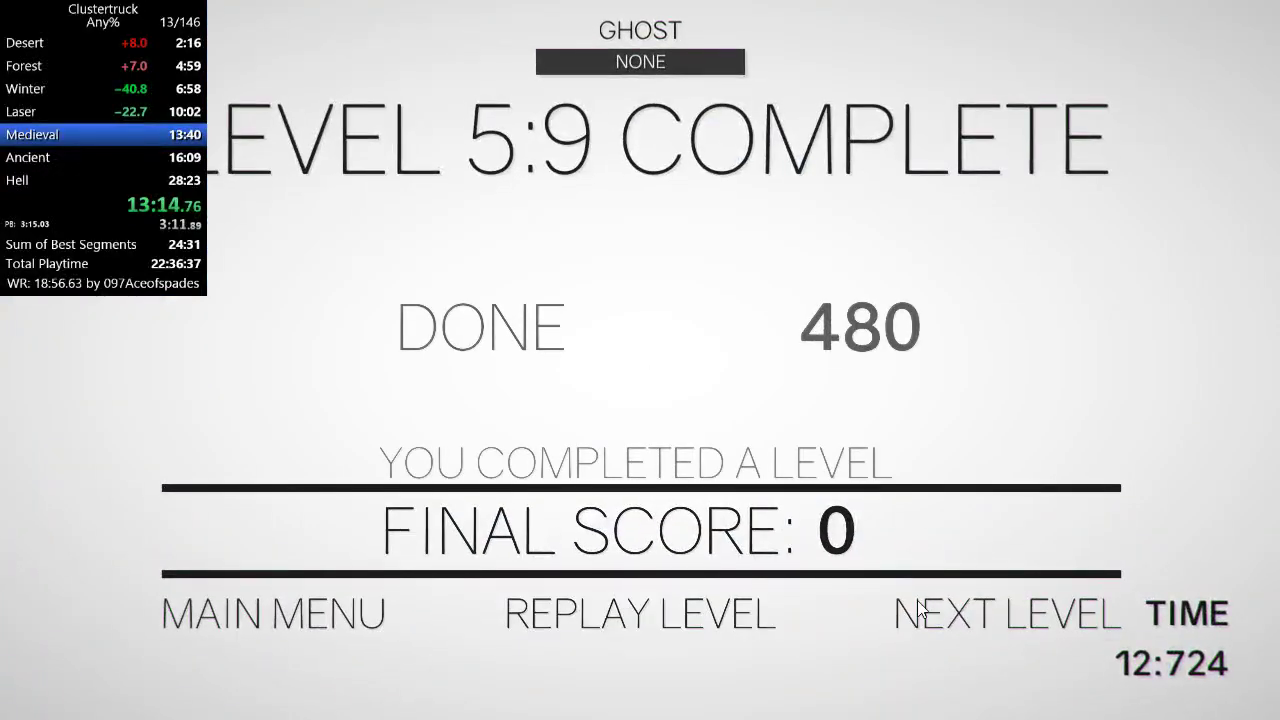
pyautogui.click(920, 610)
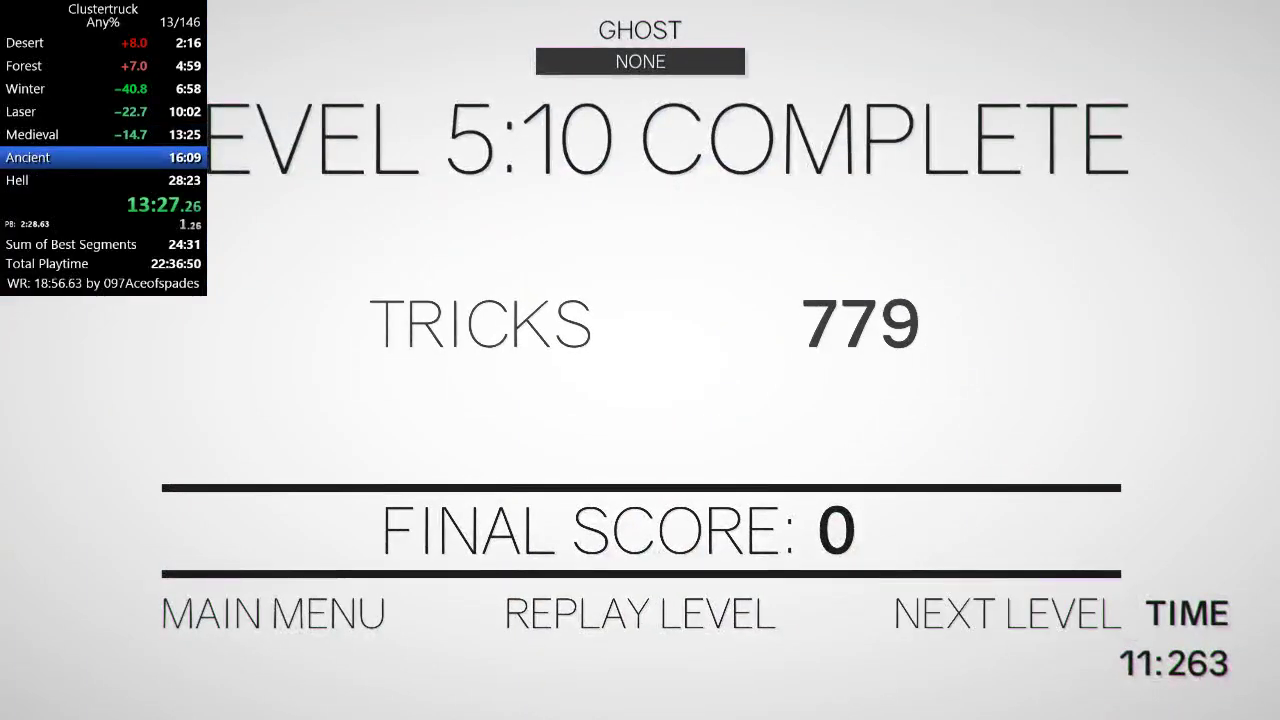
# Clear Ancient levels 6:1 (after one restart) through 6:4 and run 6:5 to its goal
pyautogui.click(1040, 624)
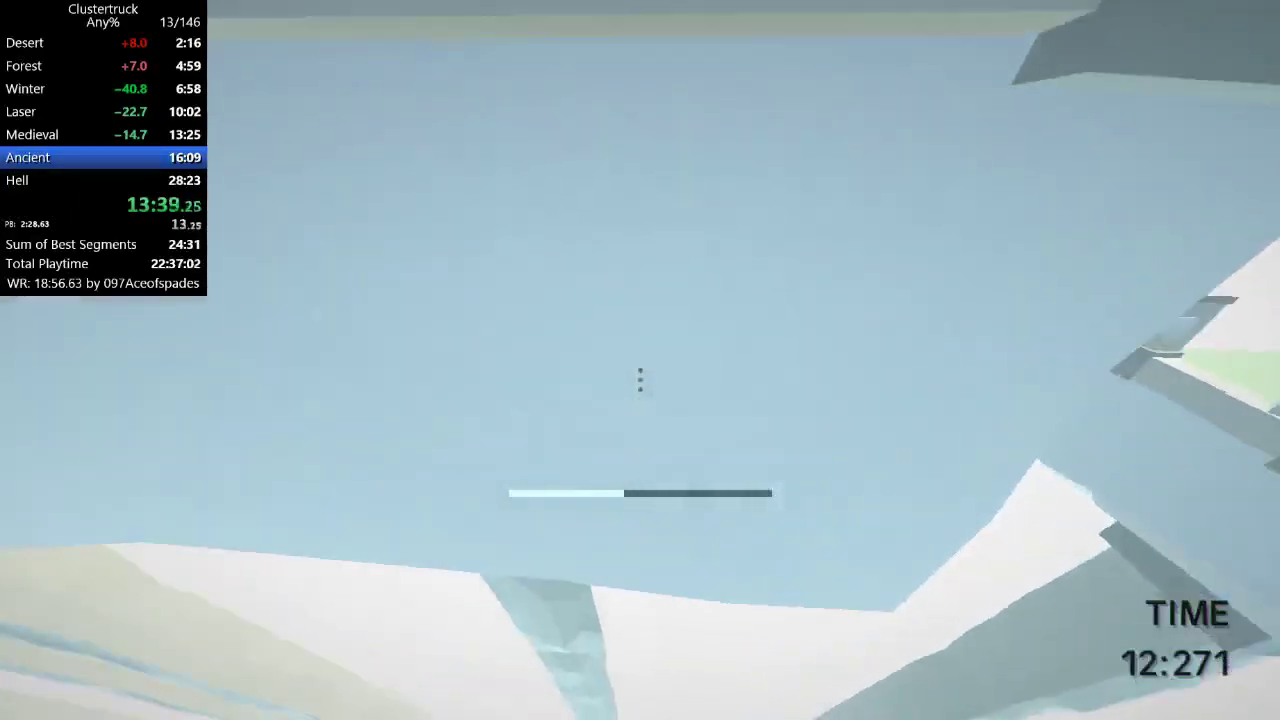
pyautogui.press('r')
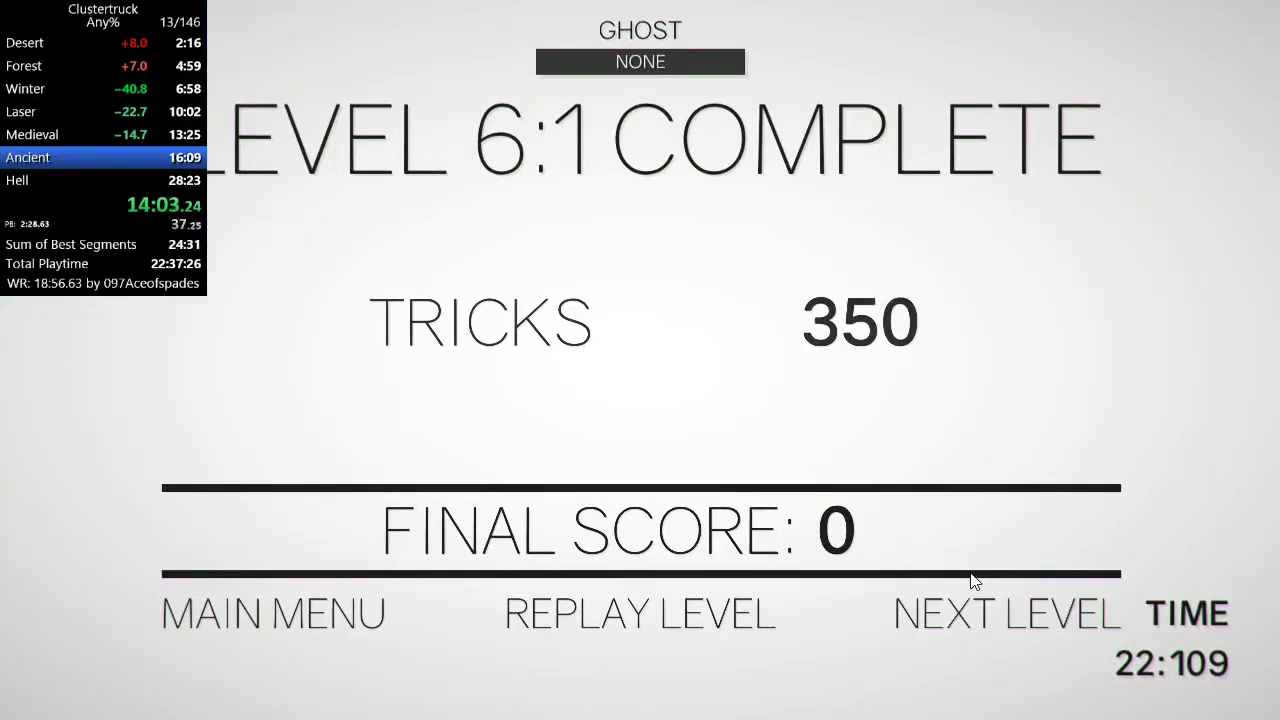
pyautogui.click(1005, 612)
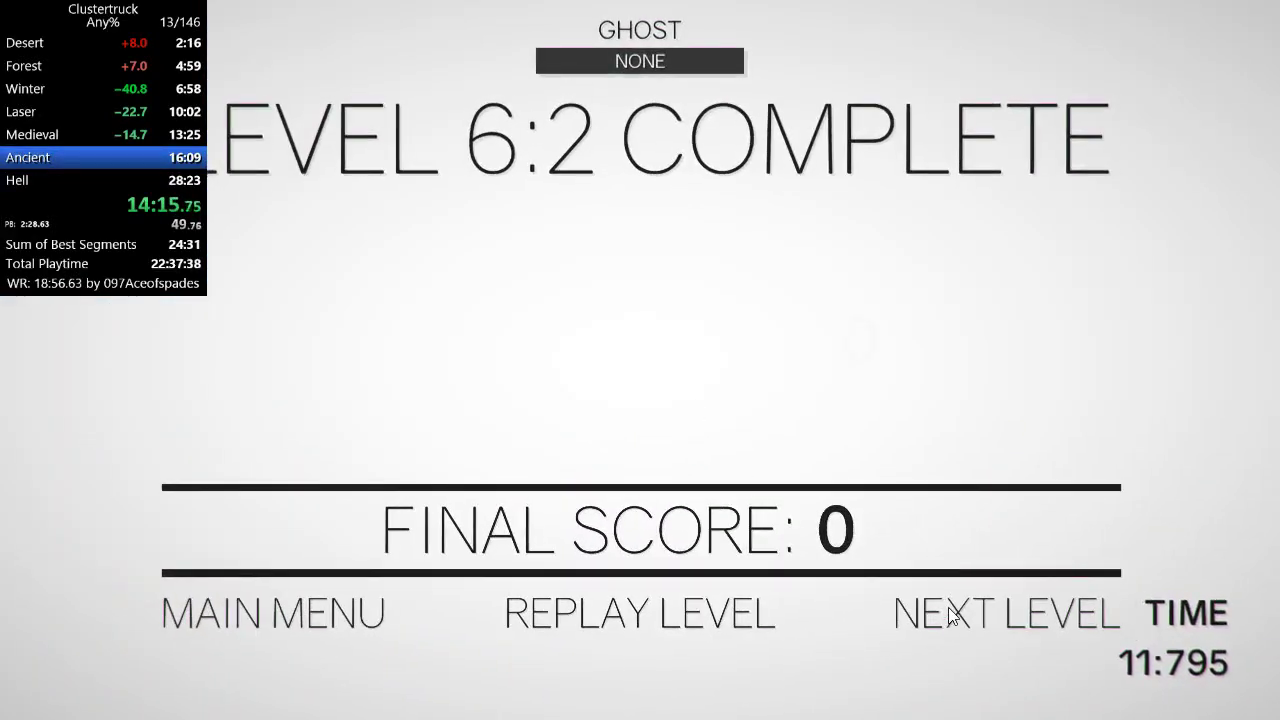
pyautogui.click(953, 614)
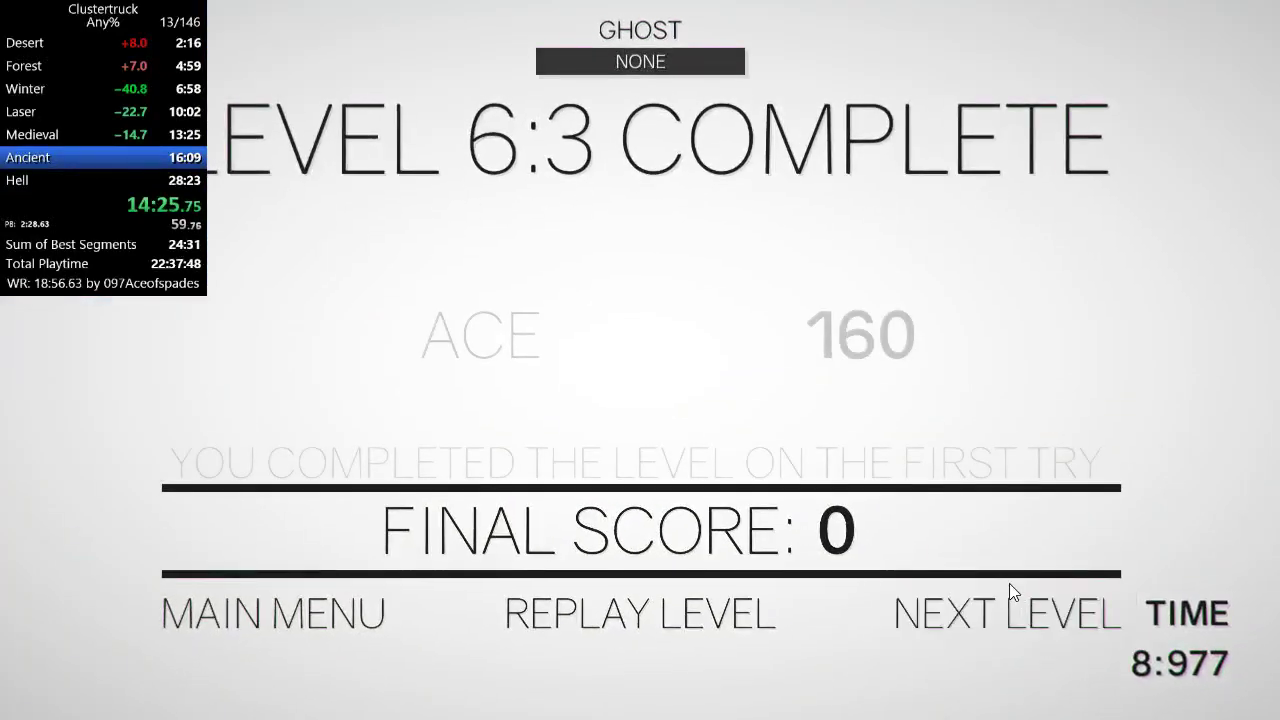
pyautogui.click(1034, 620)
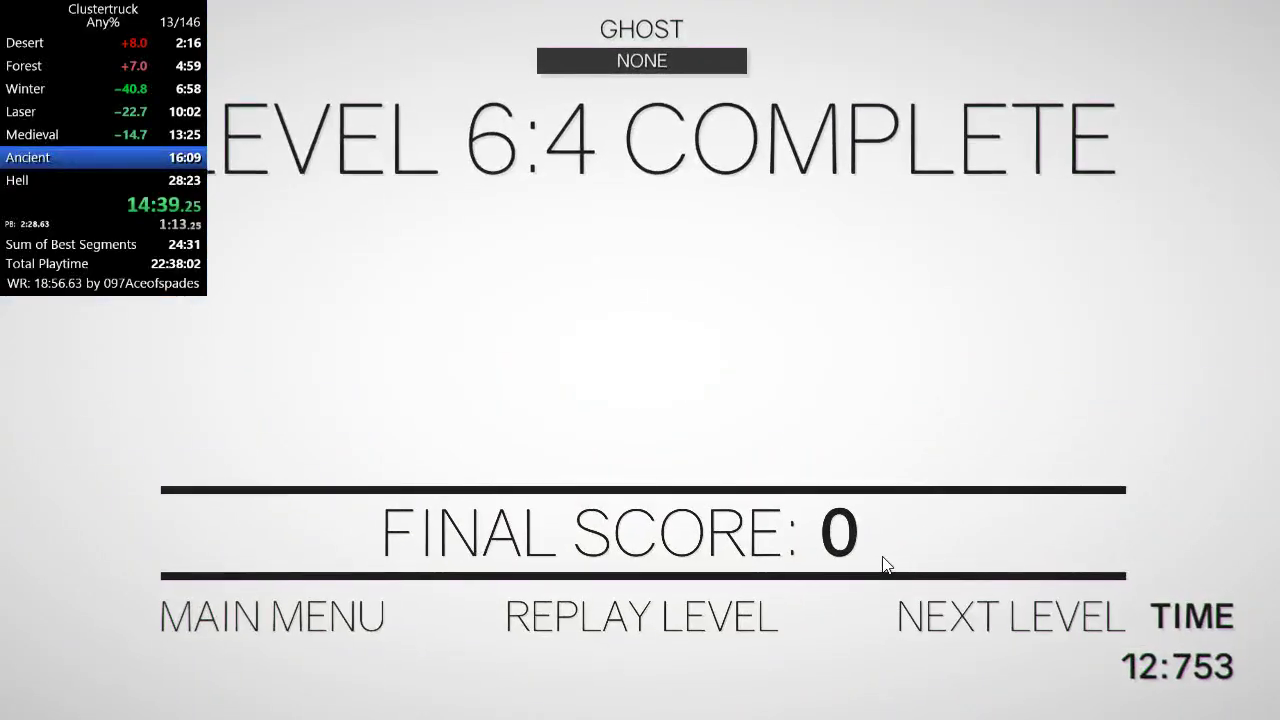
pyautogui.press('space')
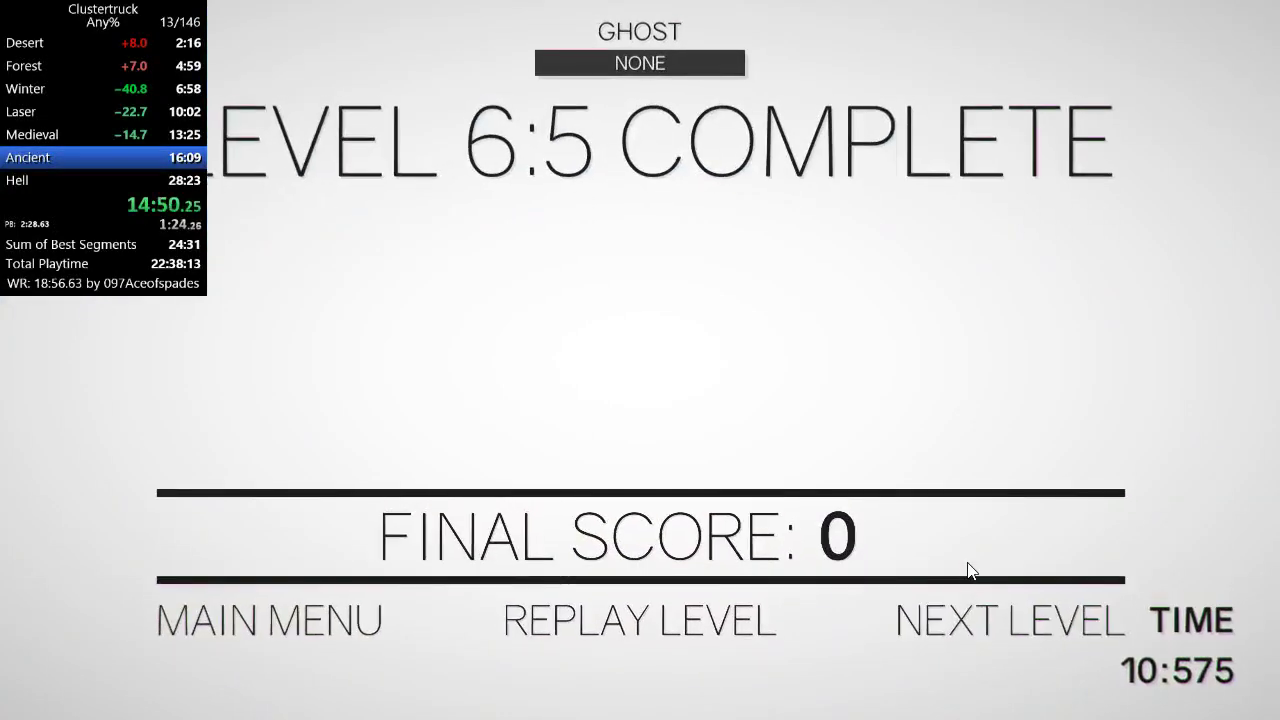
# Clear Ancient levels 6:6 through 6:9, retrying 6:9 once, and start 6:10
pyautogui.click(980, 612)
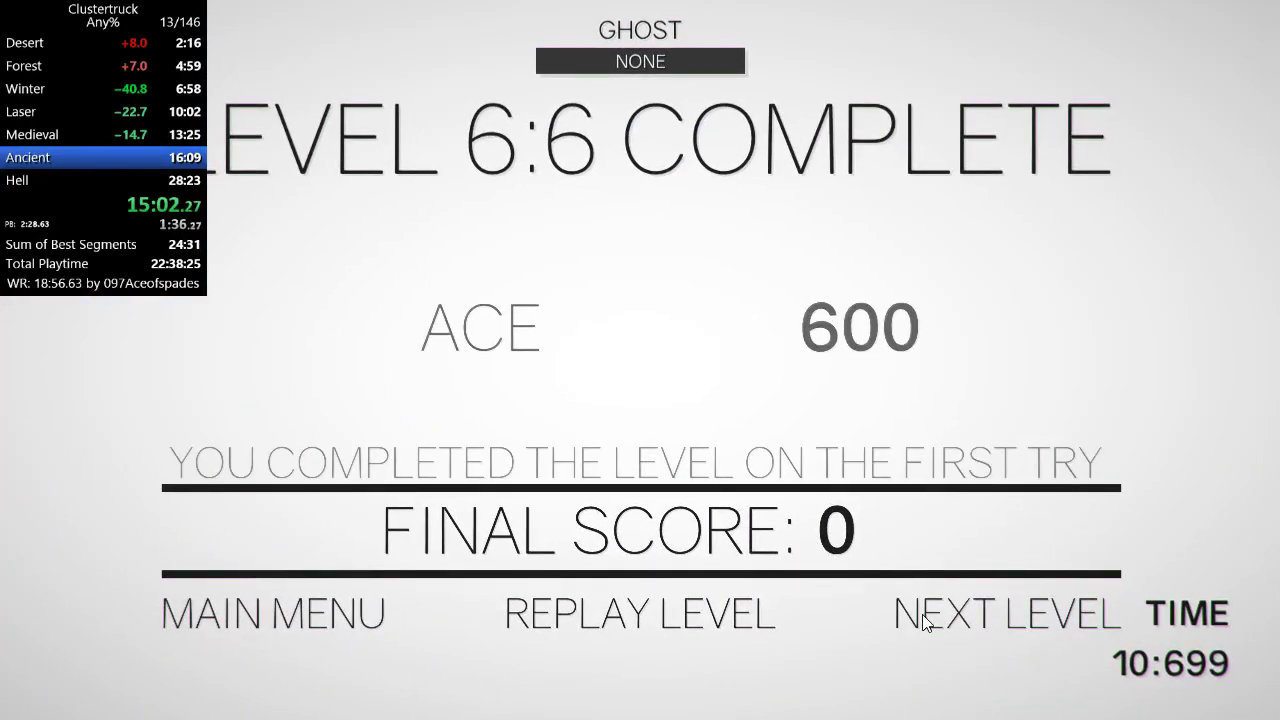
pyautogui.click(925, 622)
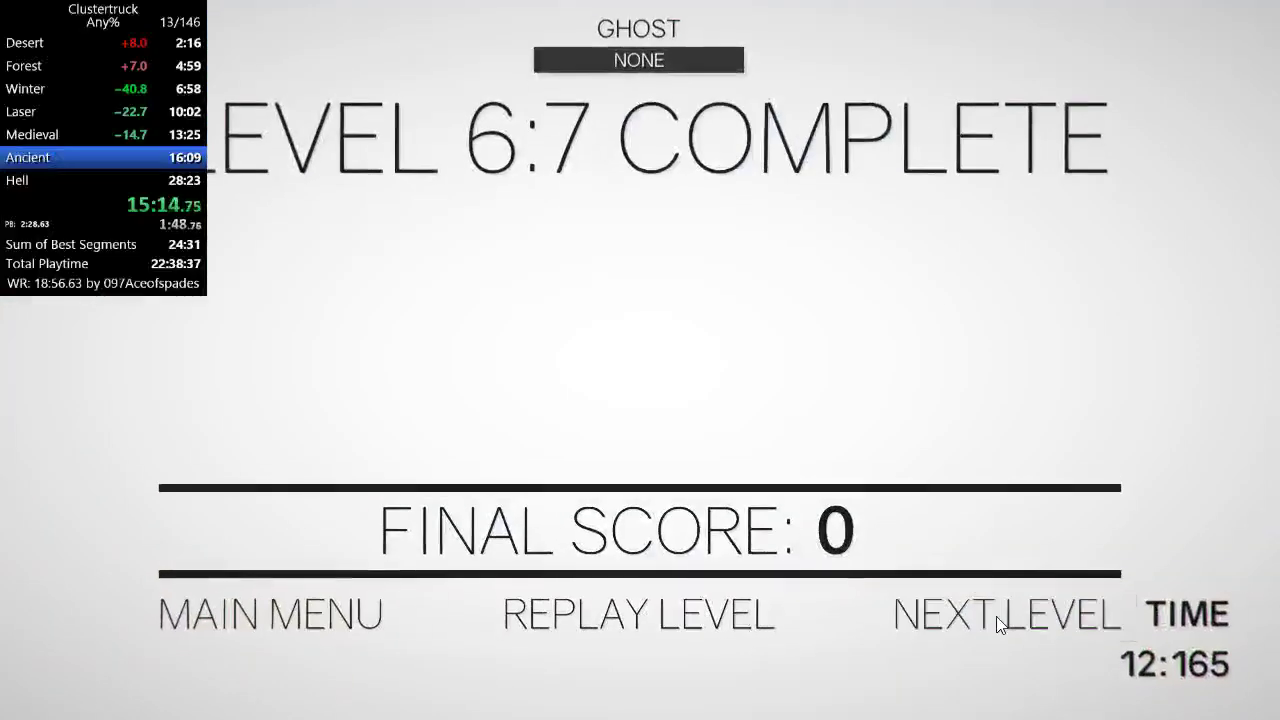
pyautogui.click(998, 623)
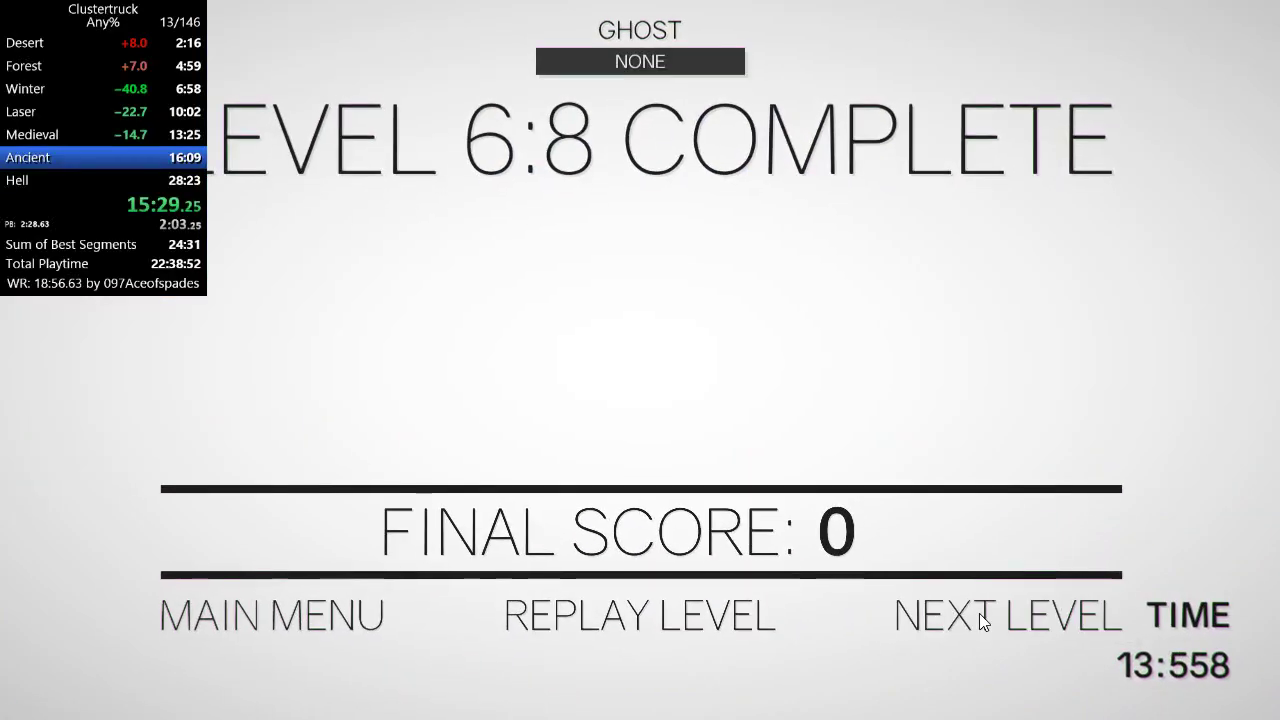
pyautogui.click(979, 613)
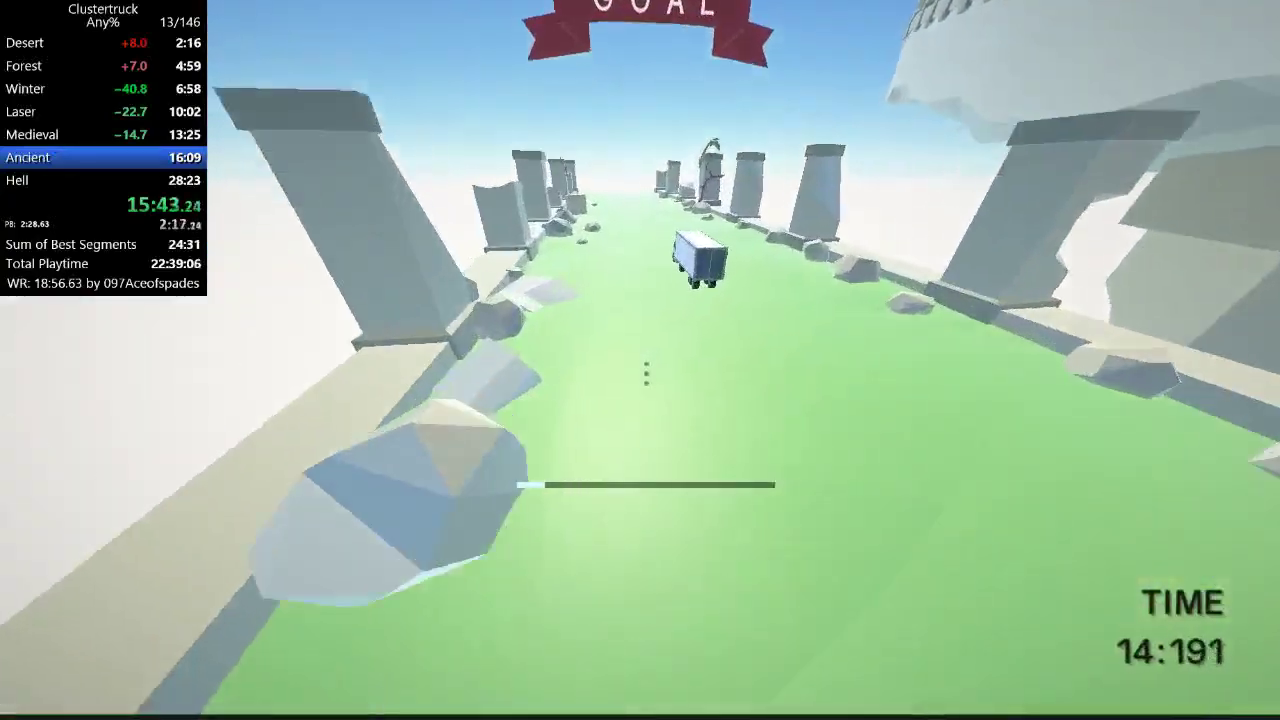
pyautogui.press('space')
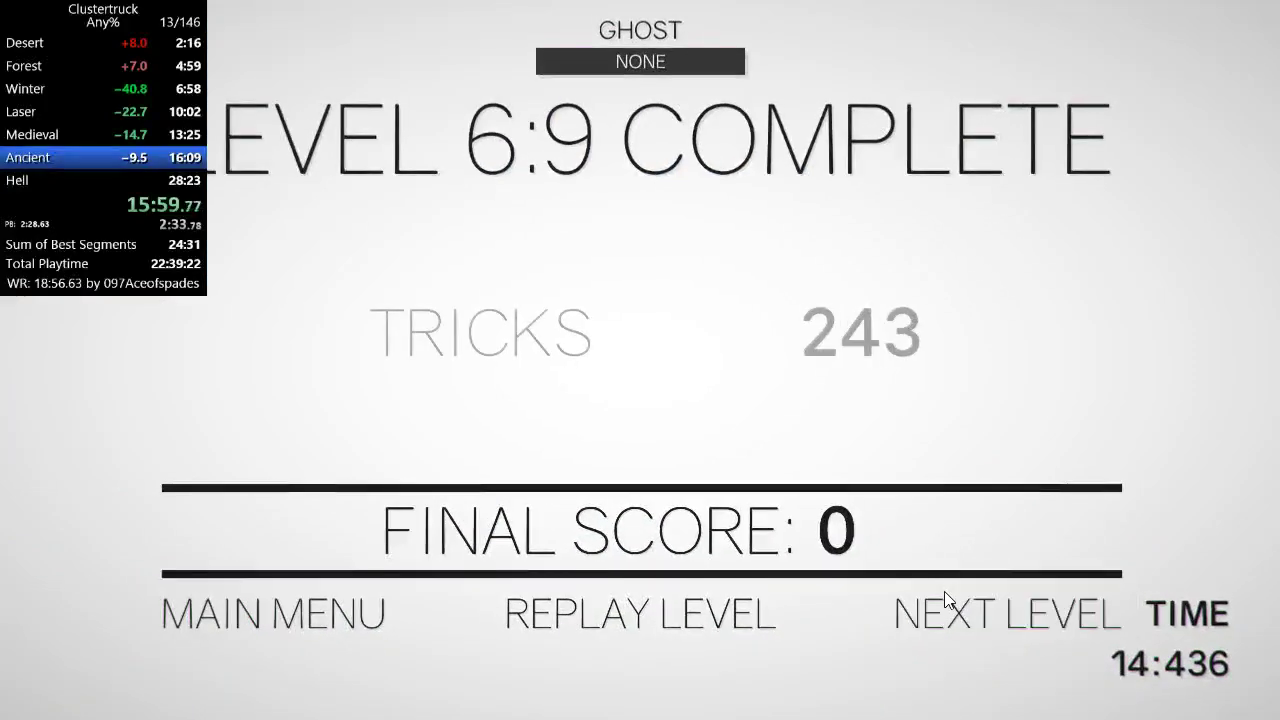
pyautogui.click(948, 602)
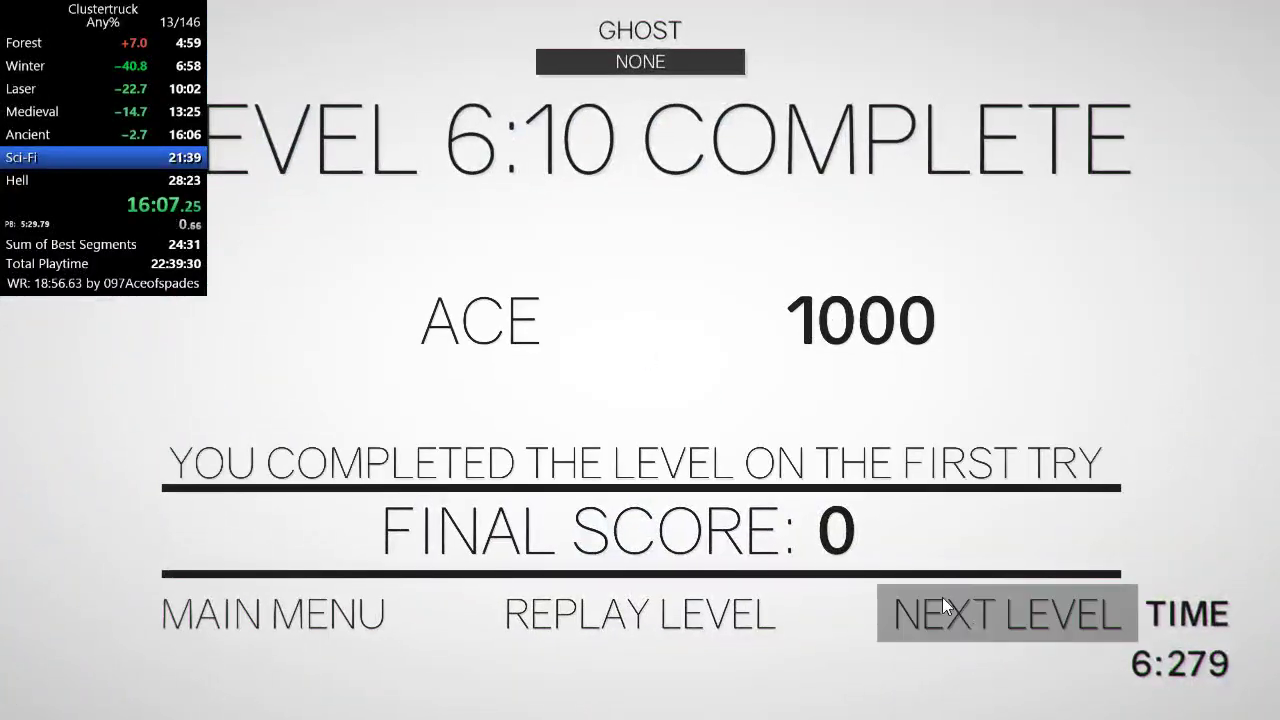
# Finish 6:10 to close Ancient at 16:06, then clear Sci-Fi 7:1 and 7:2 and load 7:3
pyautogui.click(973, 619)
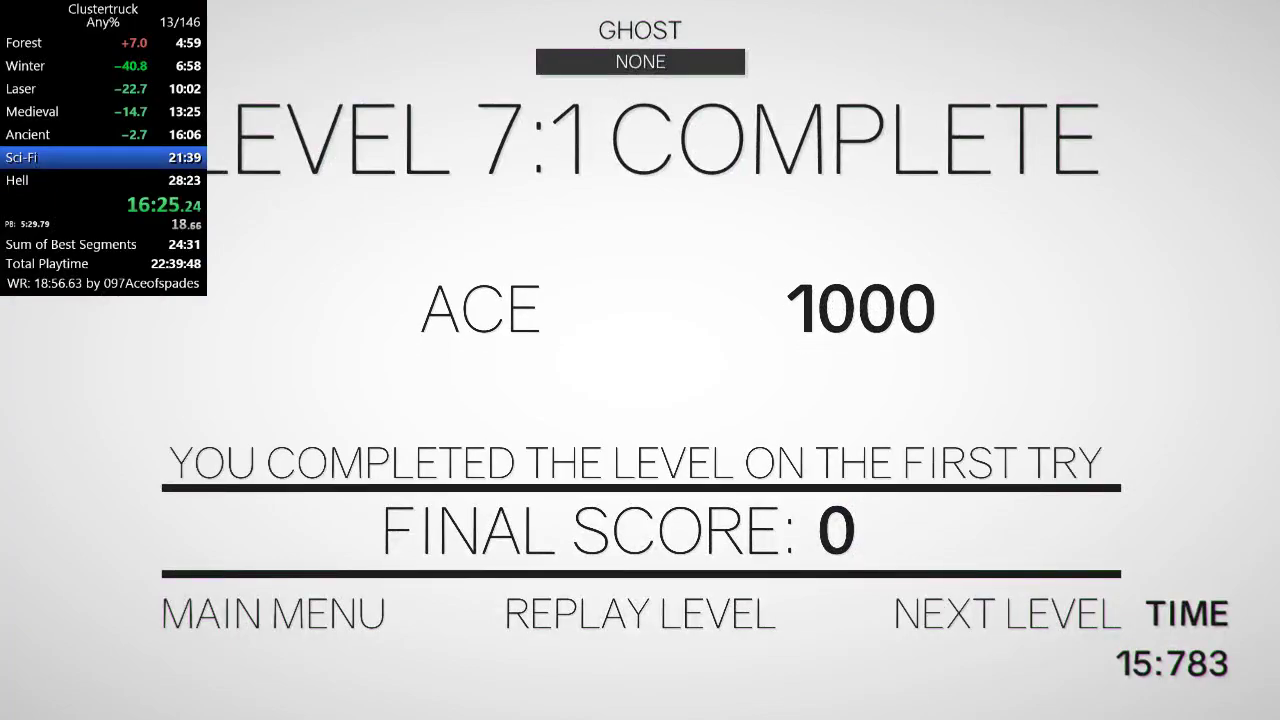
pyautogui.click(1006, 613)
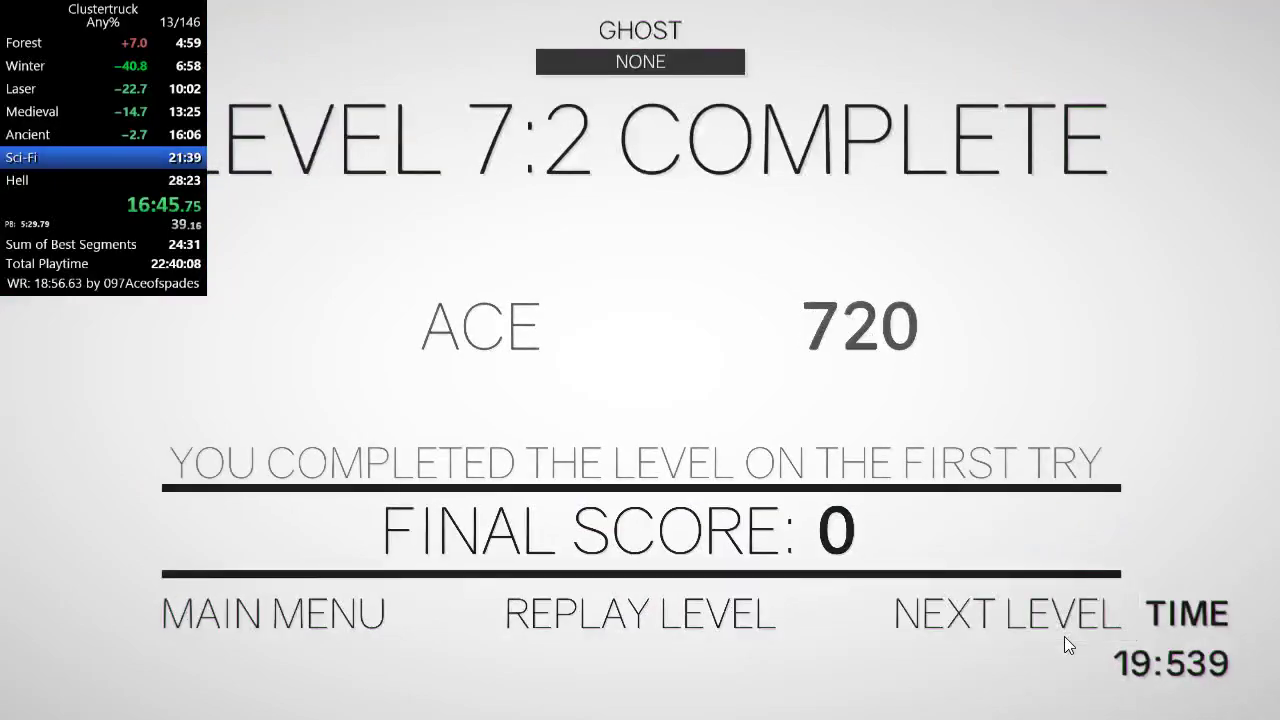
pyautogui.click(1064, 636)
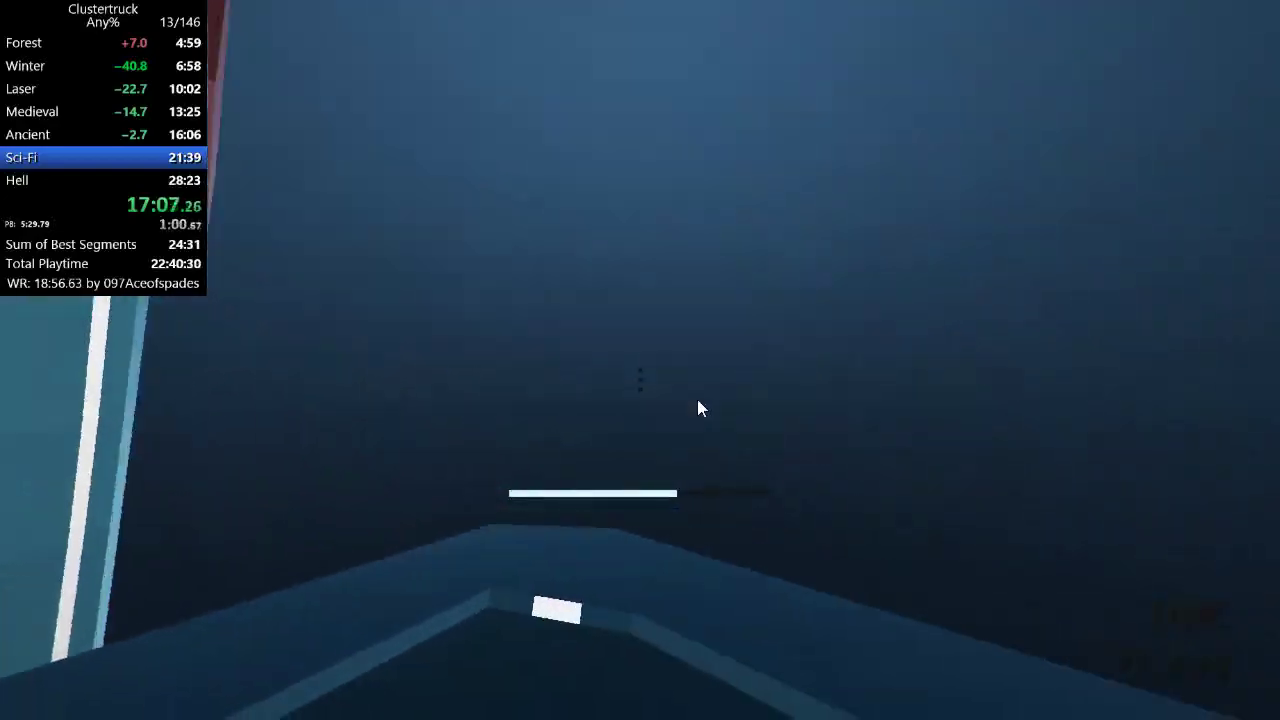
# Retry level 7:4 once after failing, then clear 7:4 and 7:5 by about 18:01
pyautogui.click(949, 621)
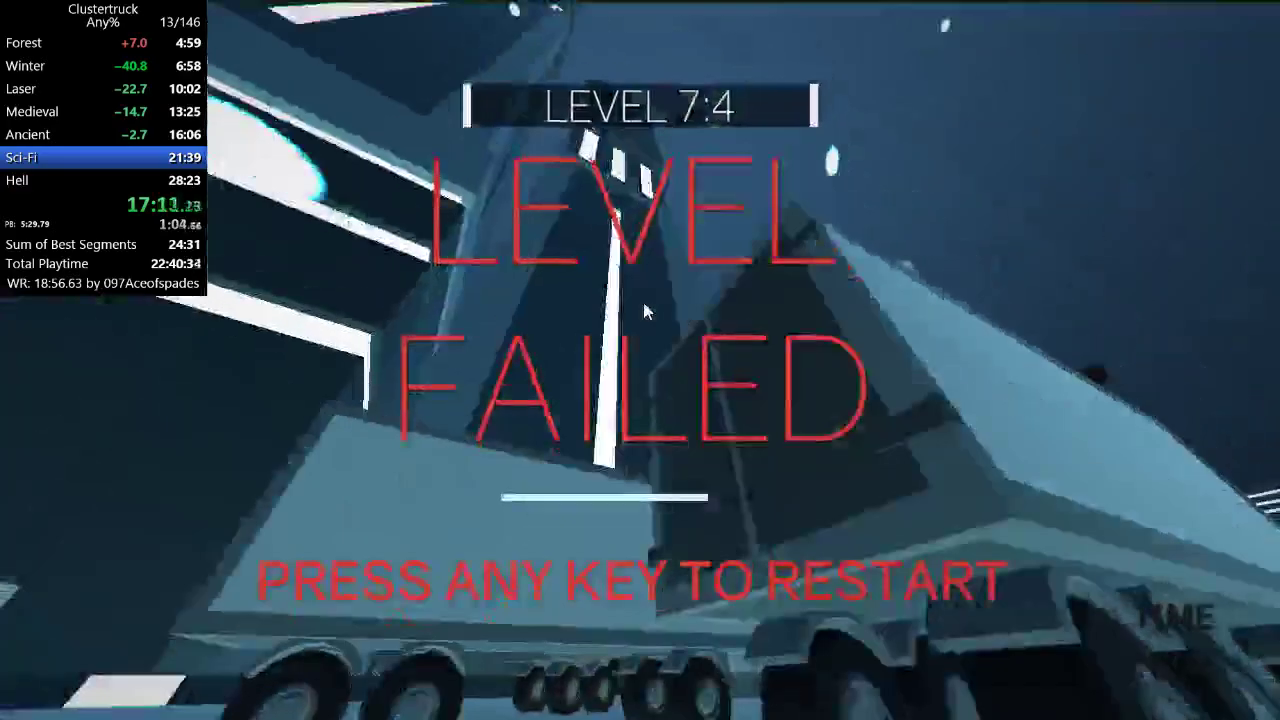
pyautogui.press('space')
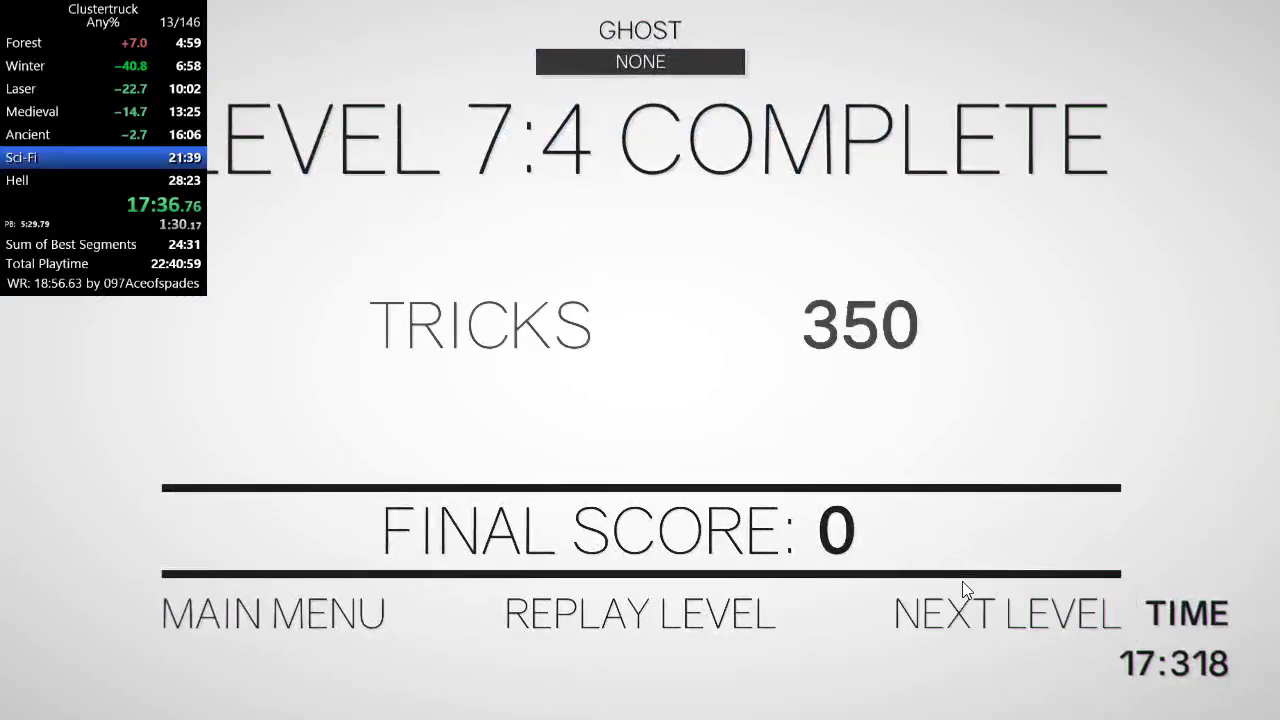
pyautogui.click(966, 600)
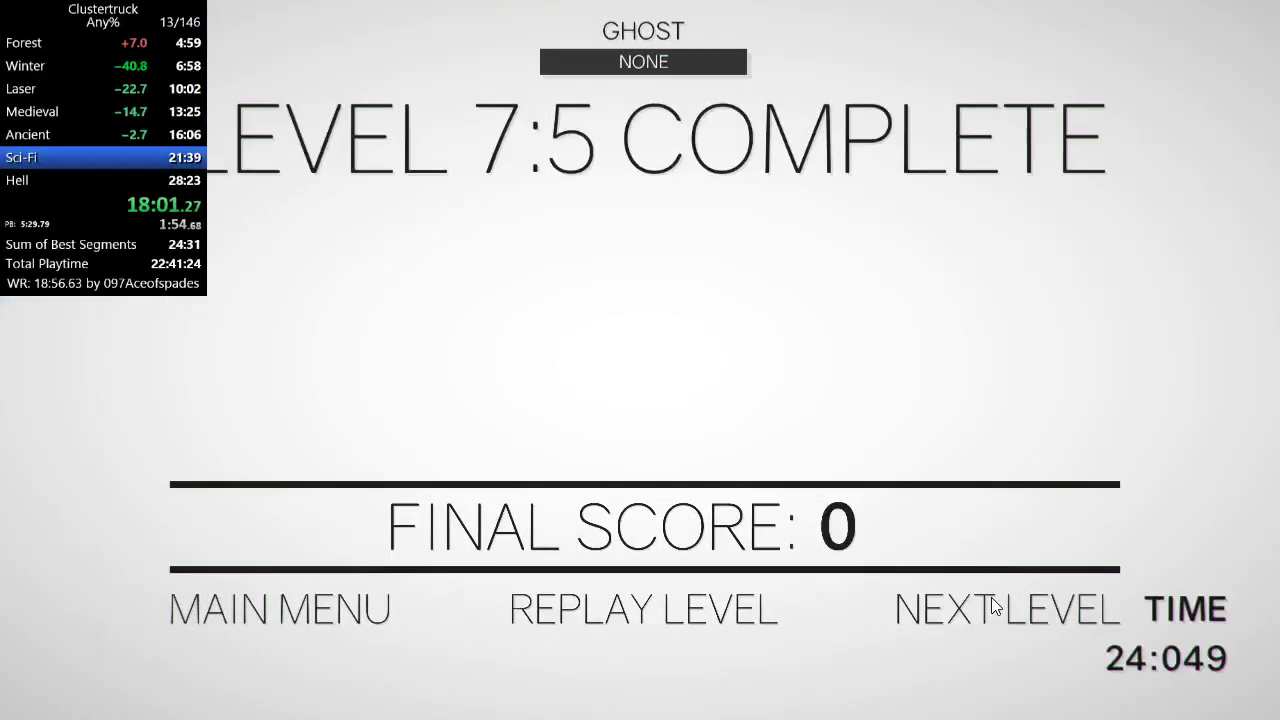
# Clear Sci-Fi levels 7:6, 7:7 and 7:8, with the timer reaching about 19:33
pyautogui.click(991, 597)
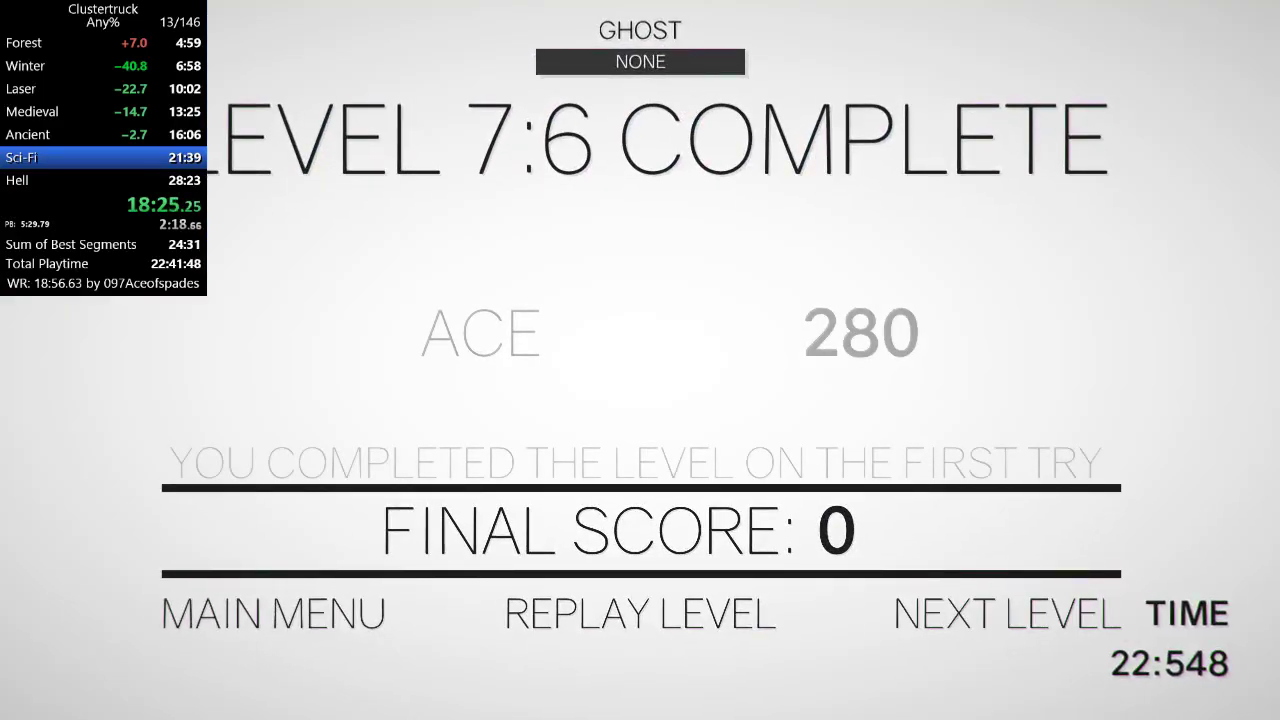
pyautogui.press('Return')
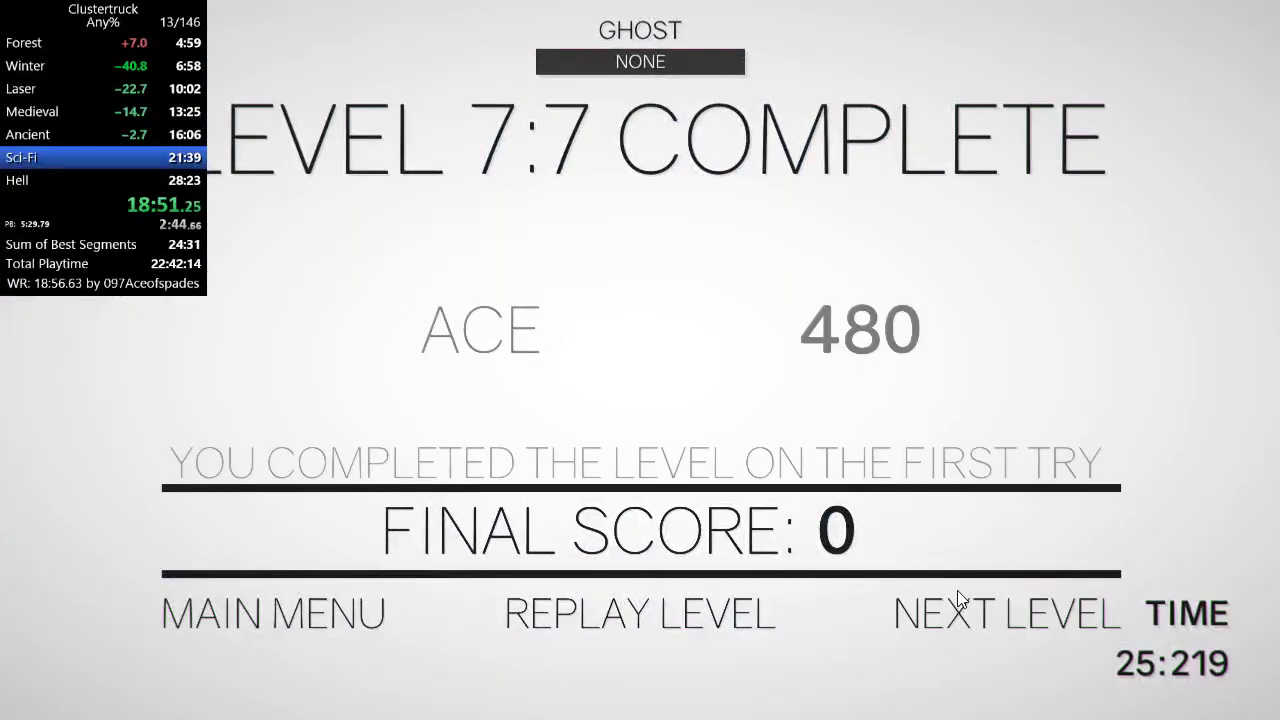
pyautogui.click(958, 598)
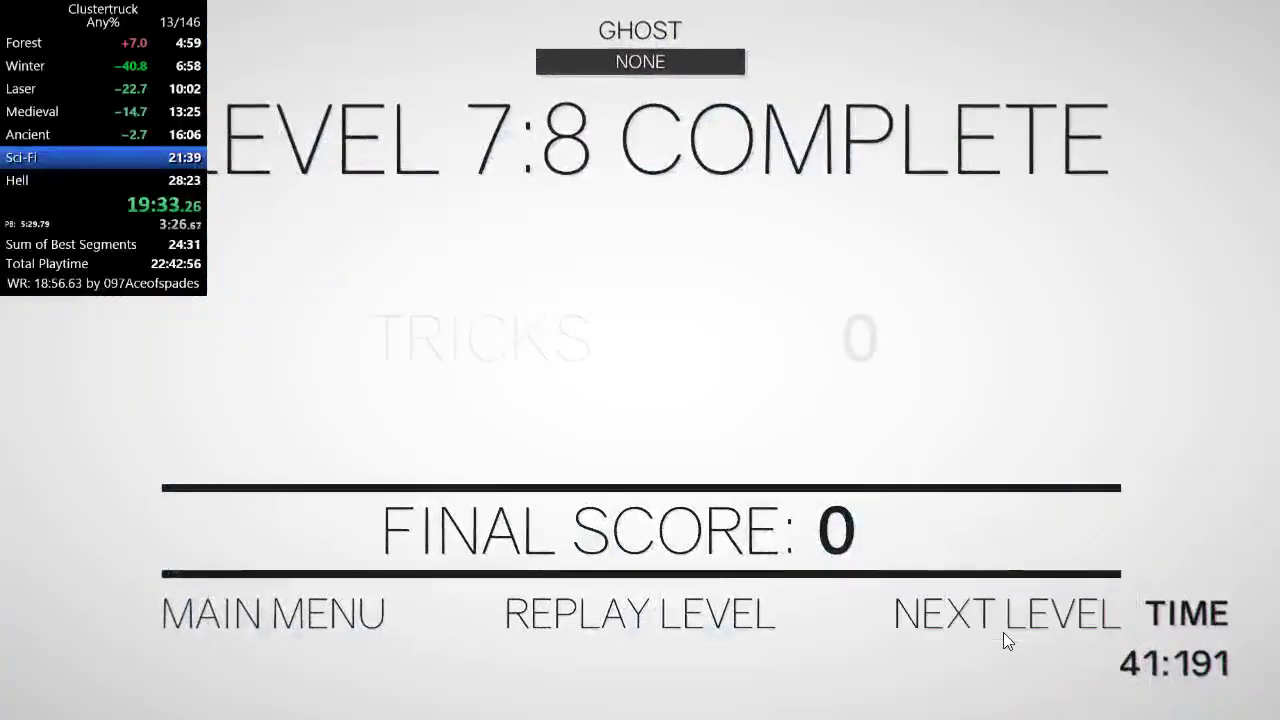
# Clear Sci-Fi levels 7:9 and 7:10, closing the Sci-Fi split at 20:16
pyautogui.click(1003, 632)
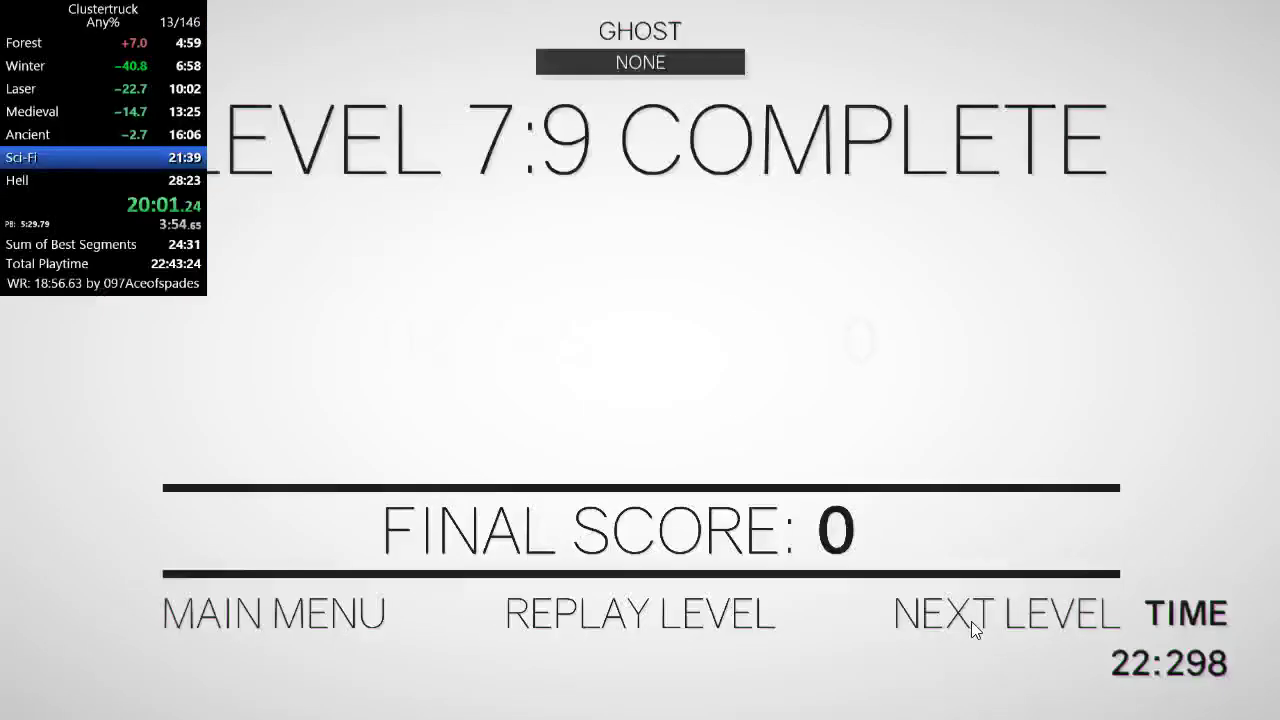
pyautogui.click(971, 621)
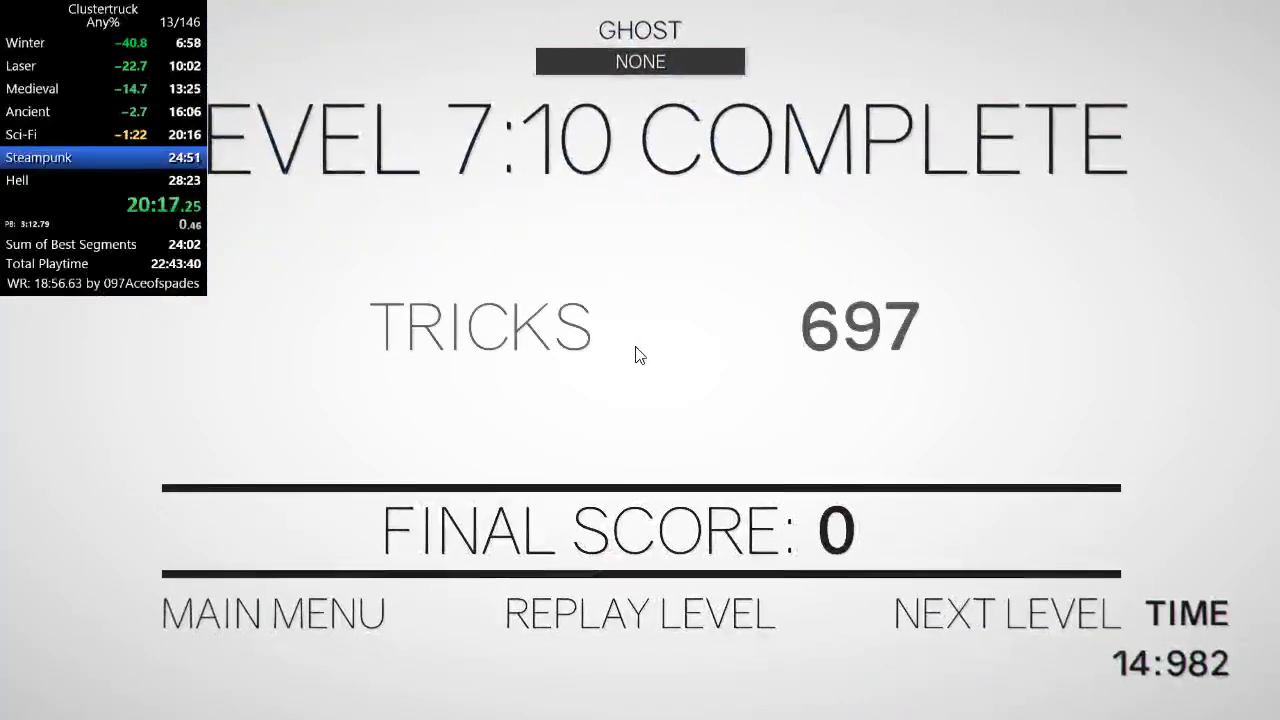
# Clear Steampunk levels 8:1 and 8:2, then crash on the first attempt at 8:3
pyautogui.click(927, 608)
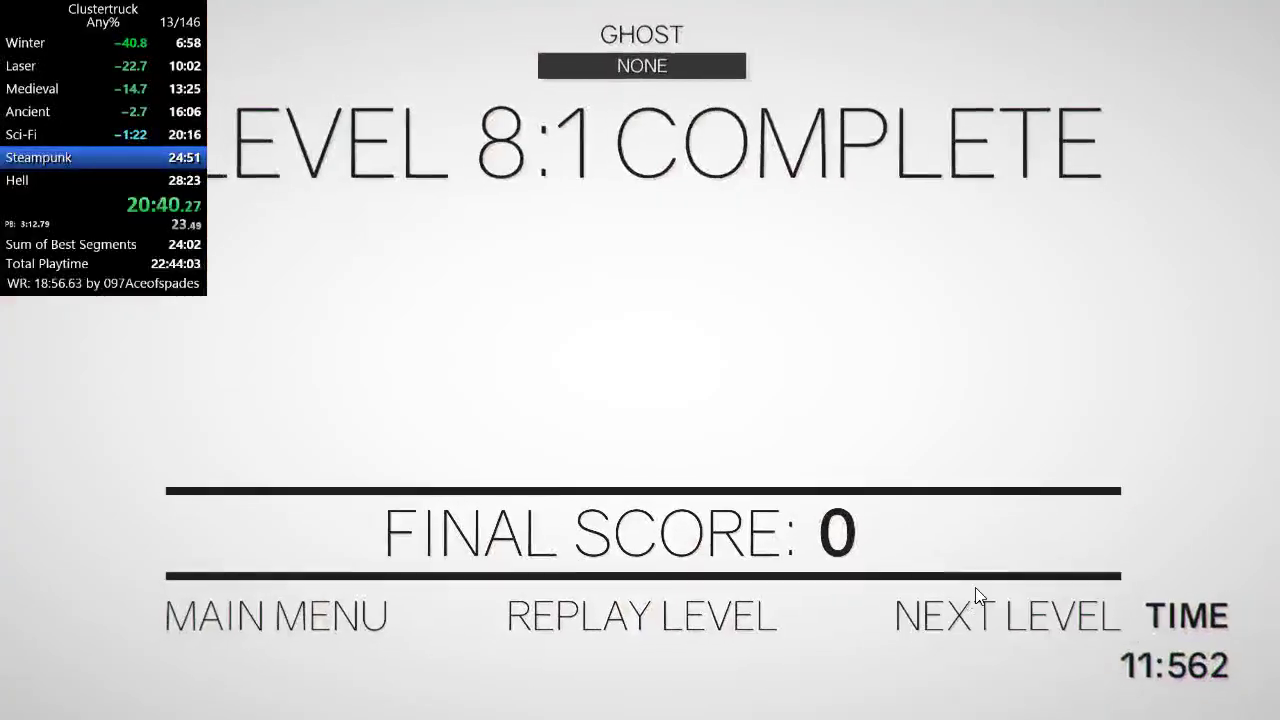
pyautogui.click(1000, 690)
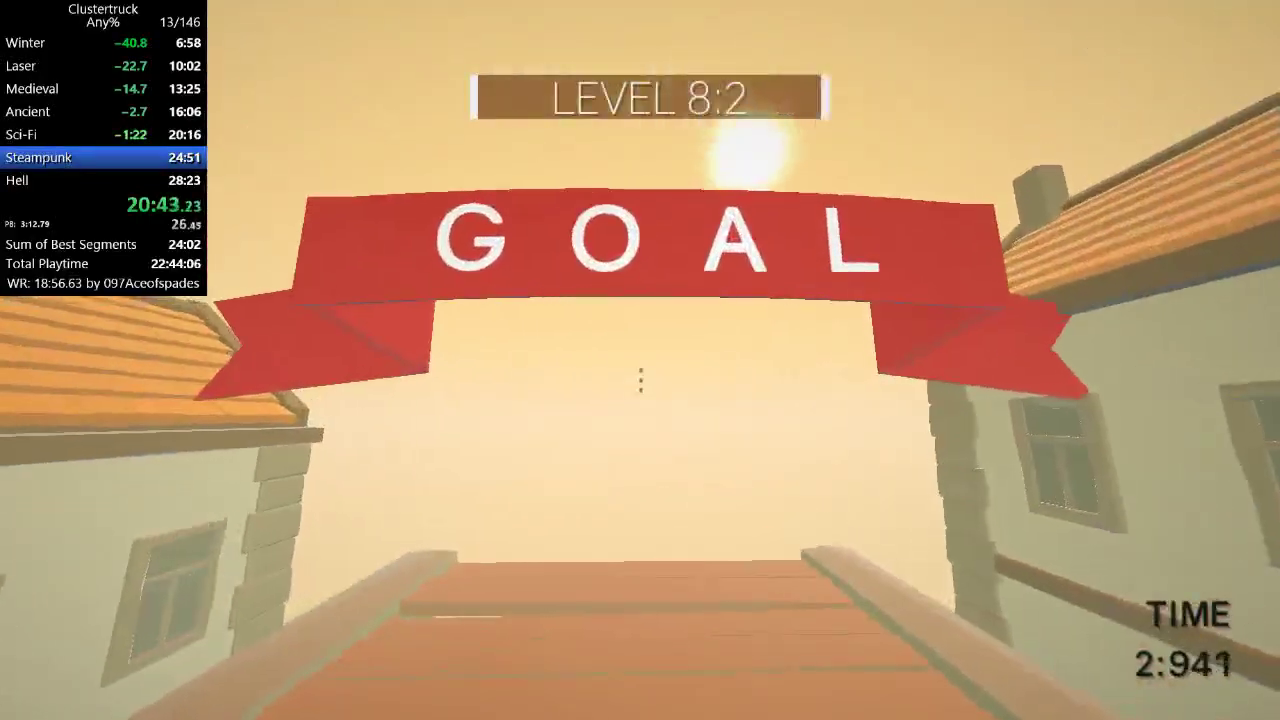
pyautogui.click(961, 581)
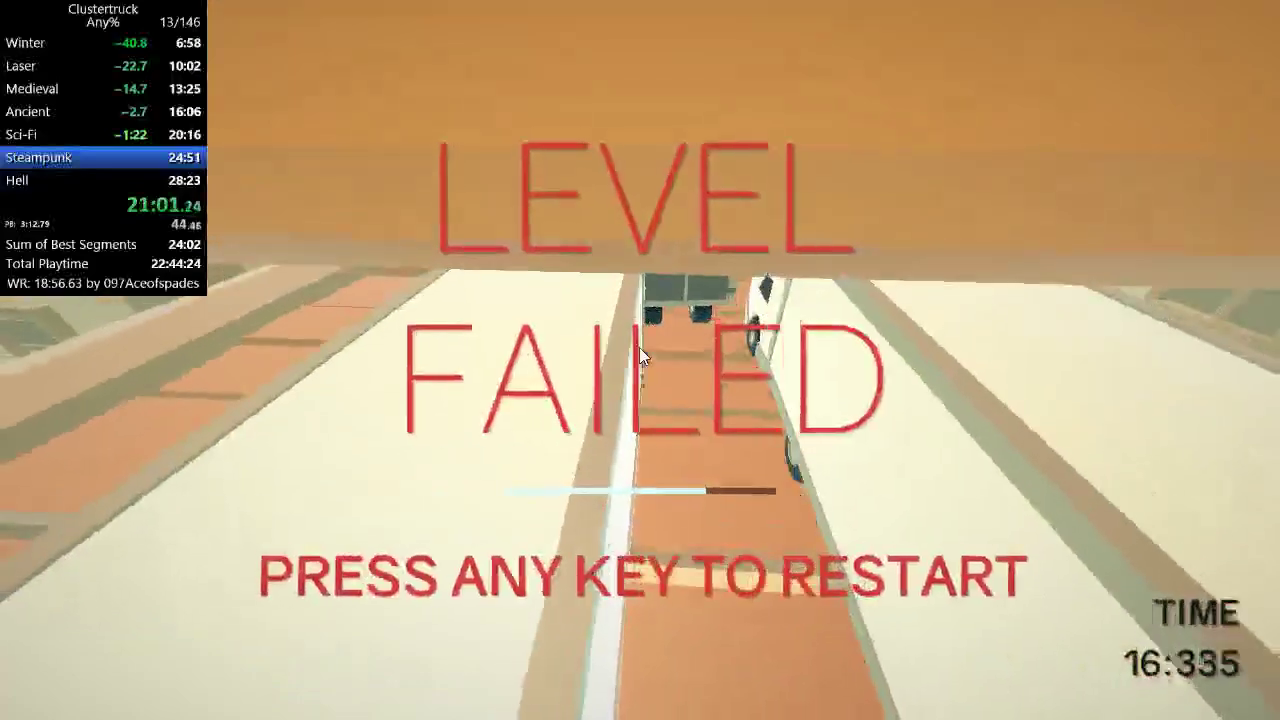
# Restart level 8:3 four times until it is cleared near 21:29
pyautogui.press('space')
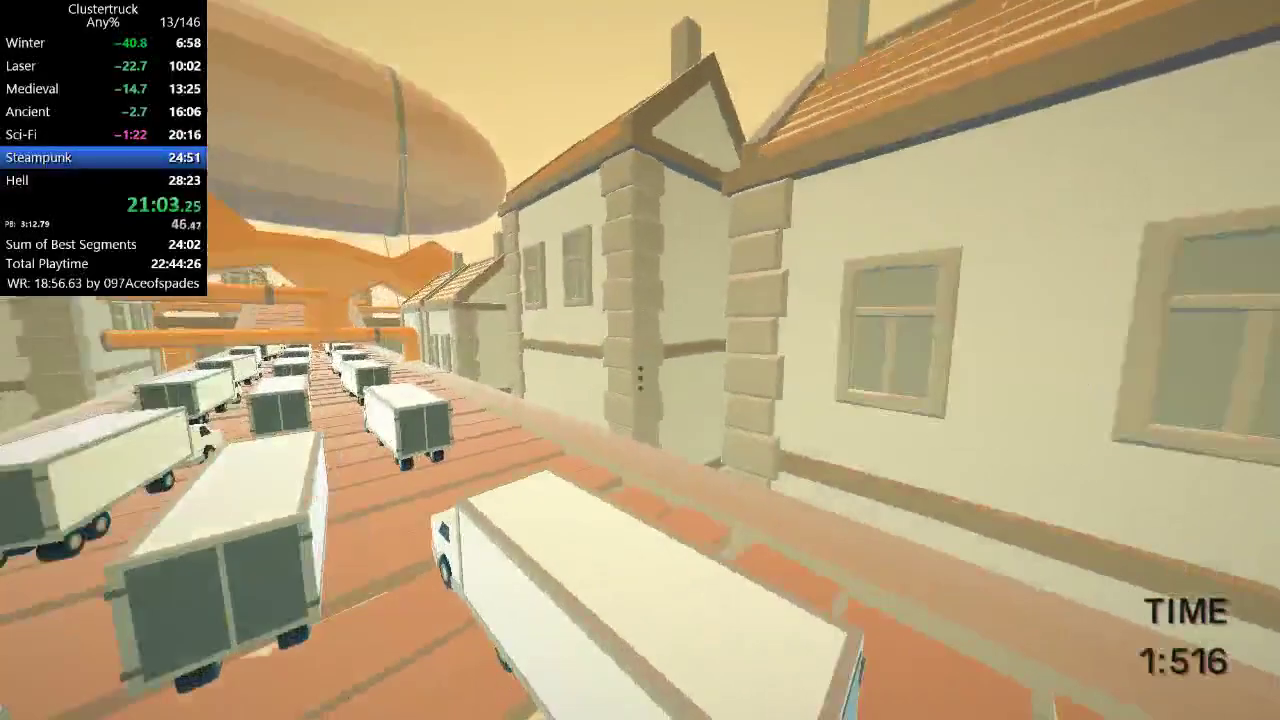
pyautogui.press('r')
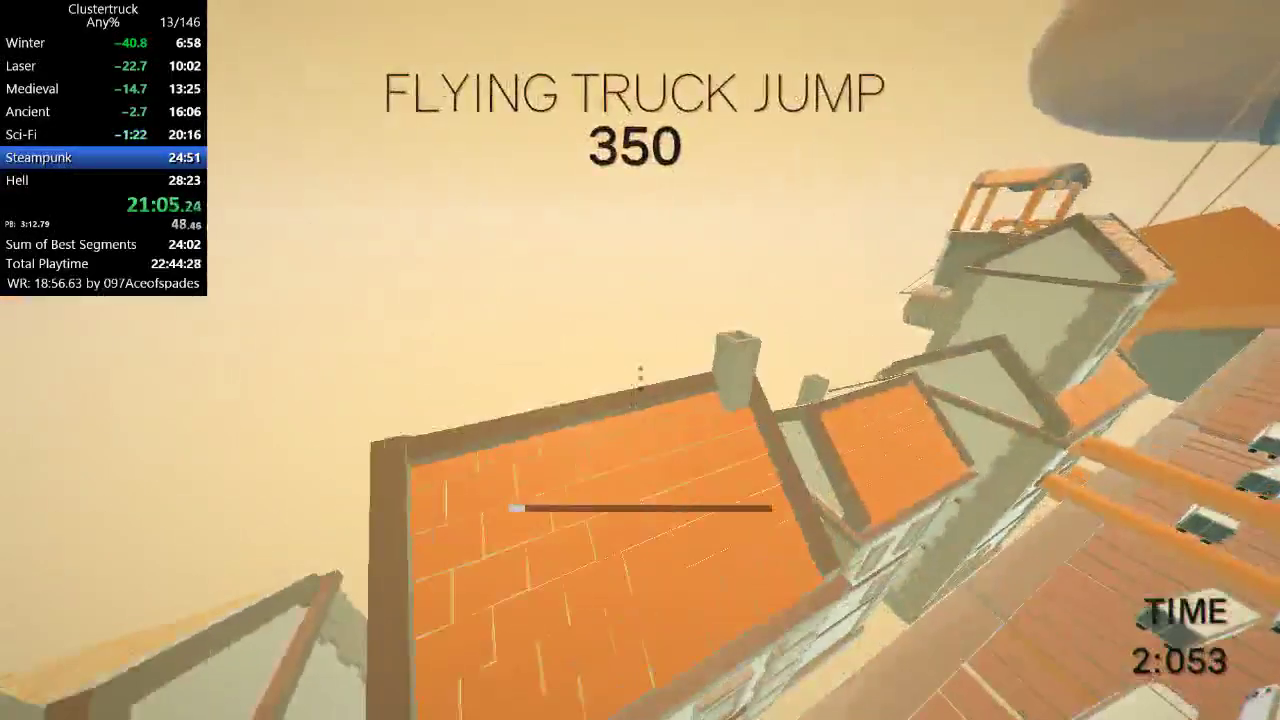
pyautogui.press('r')
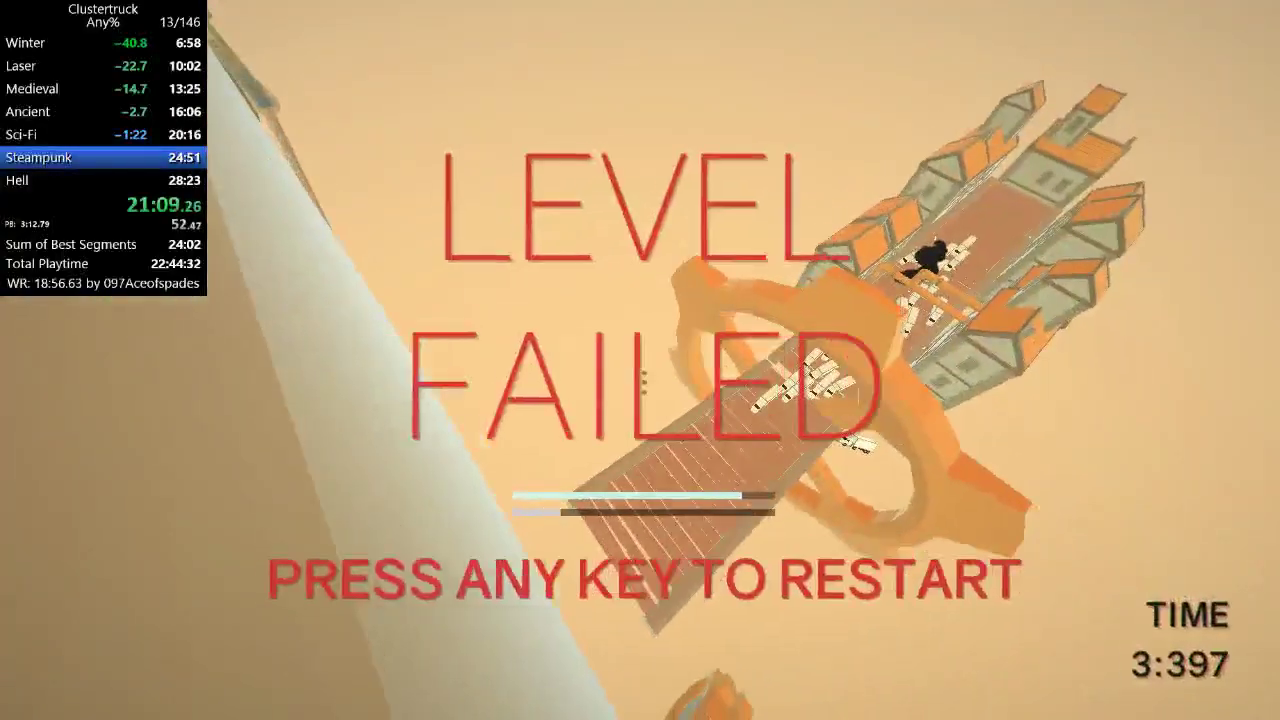
pyautogui.press('r')
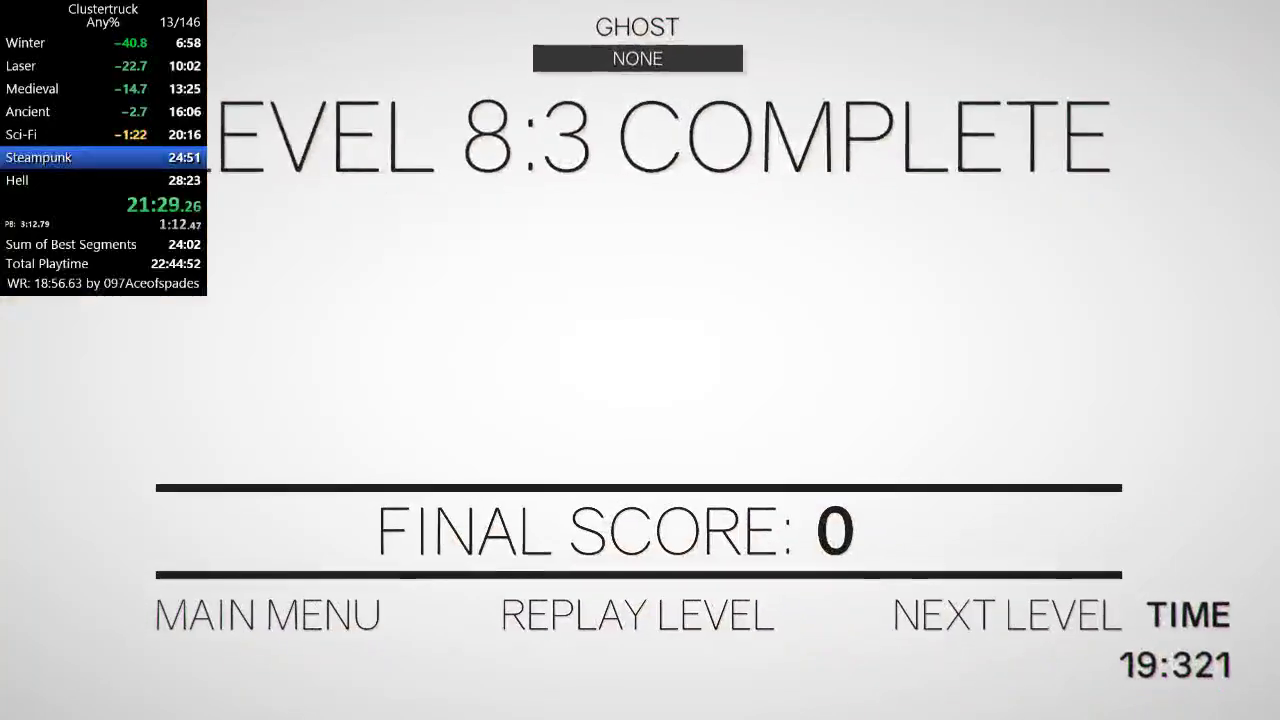
# Clear levels 8:4 and 8:5, restarting 8:5 once after a fall, and move on to 8:6
pyautogui.press('Return')
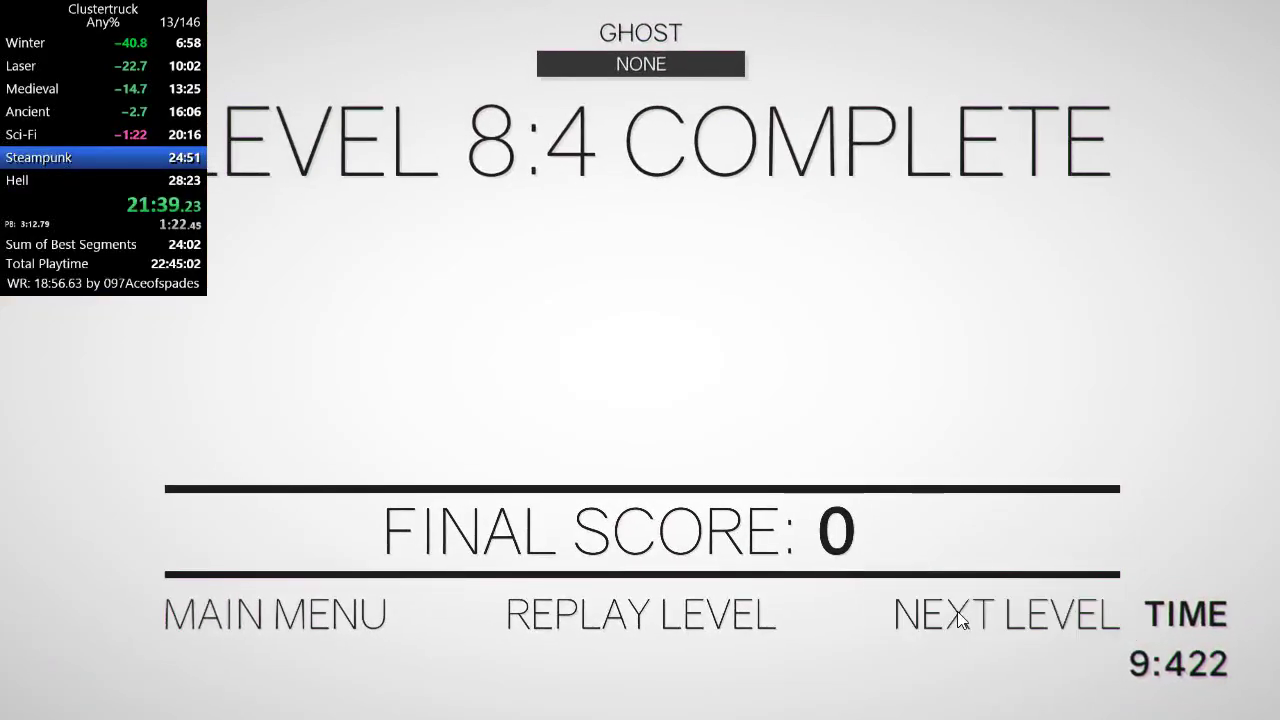
pyautogui.click(962, 620)
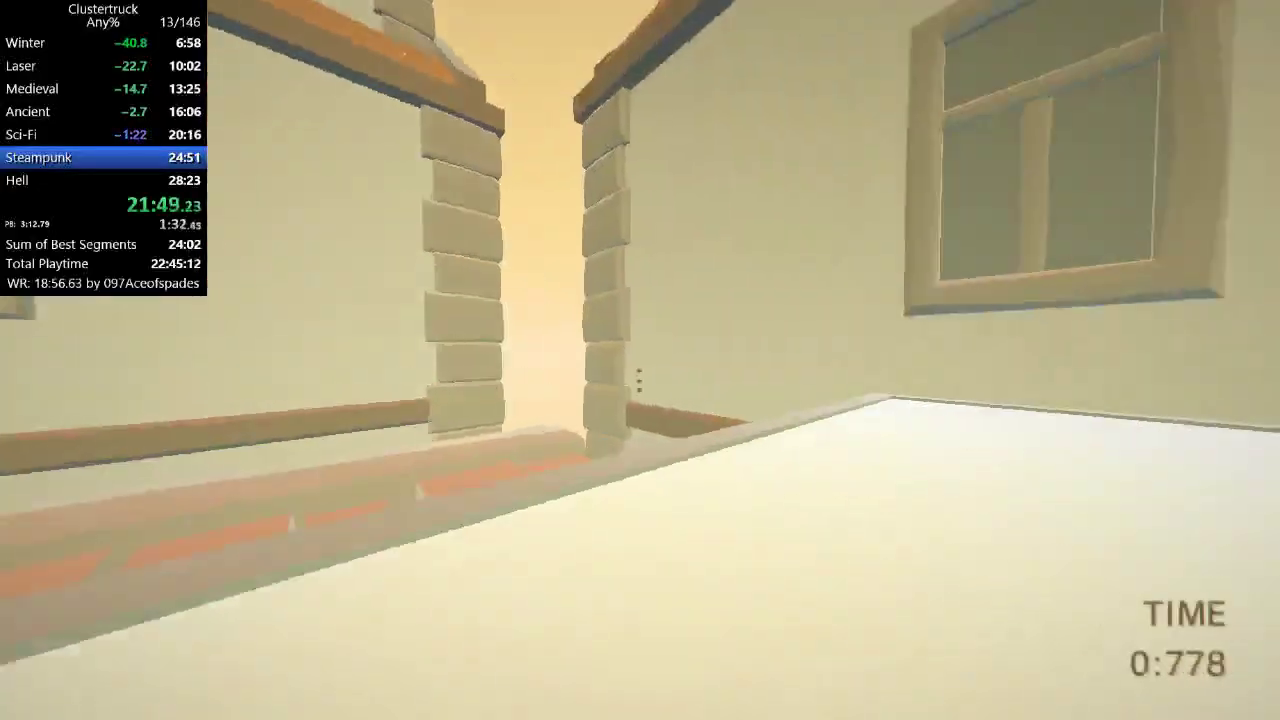
pyautogui.press('space')
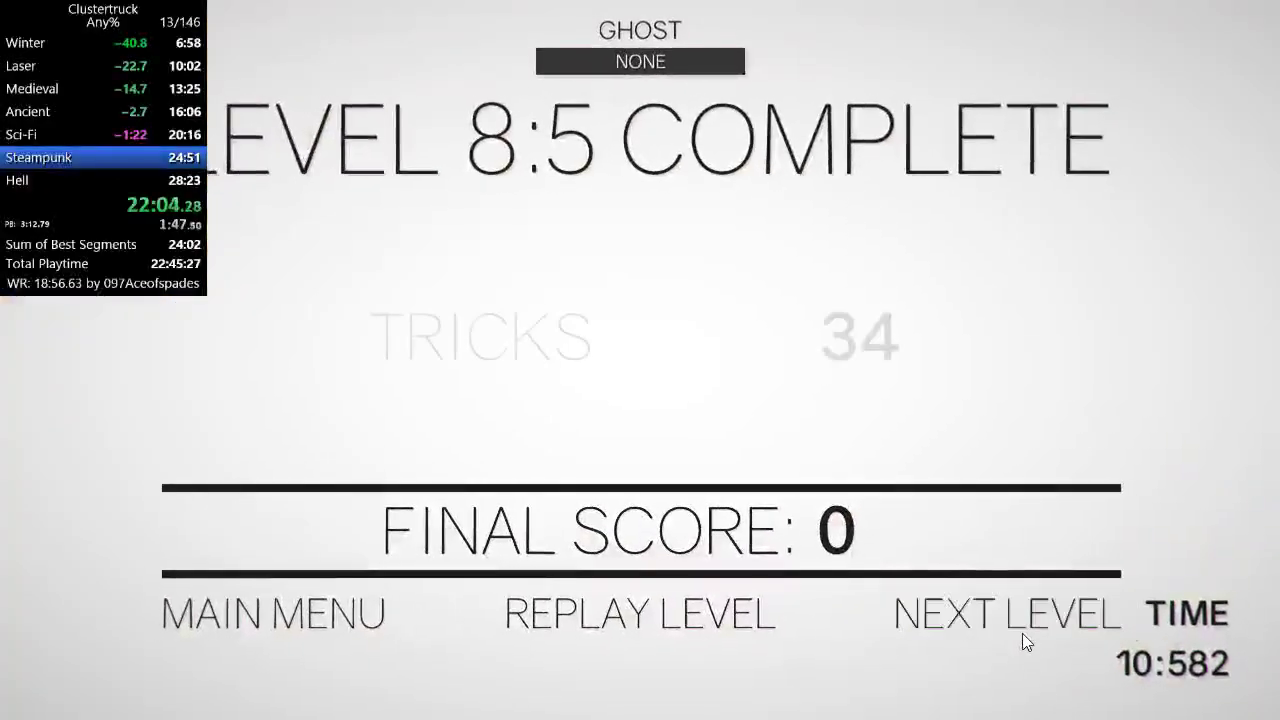
pyautogui.click(1022, 628)
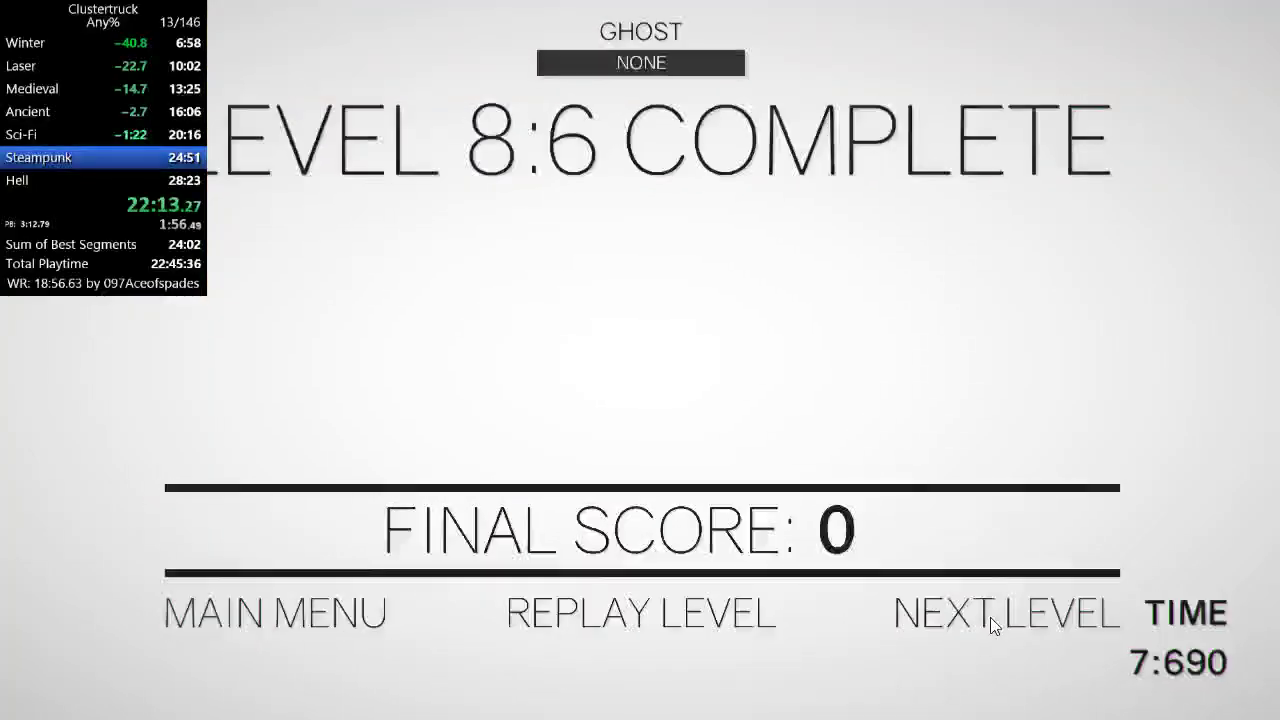
# Leave the 8:6 results, restart 8:7 once, and clear it by about 22:37
pyautogui.click(990, 617)
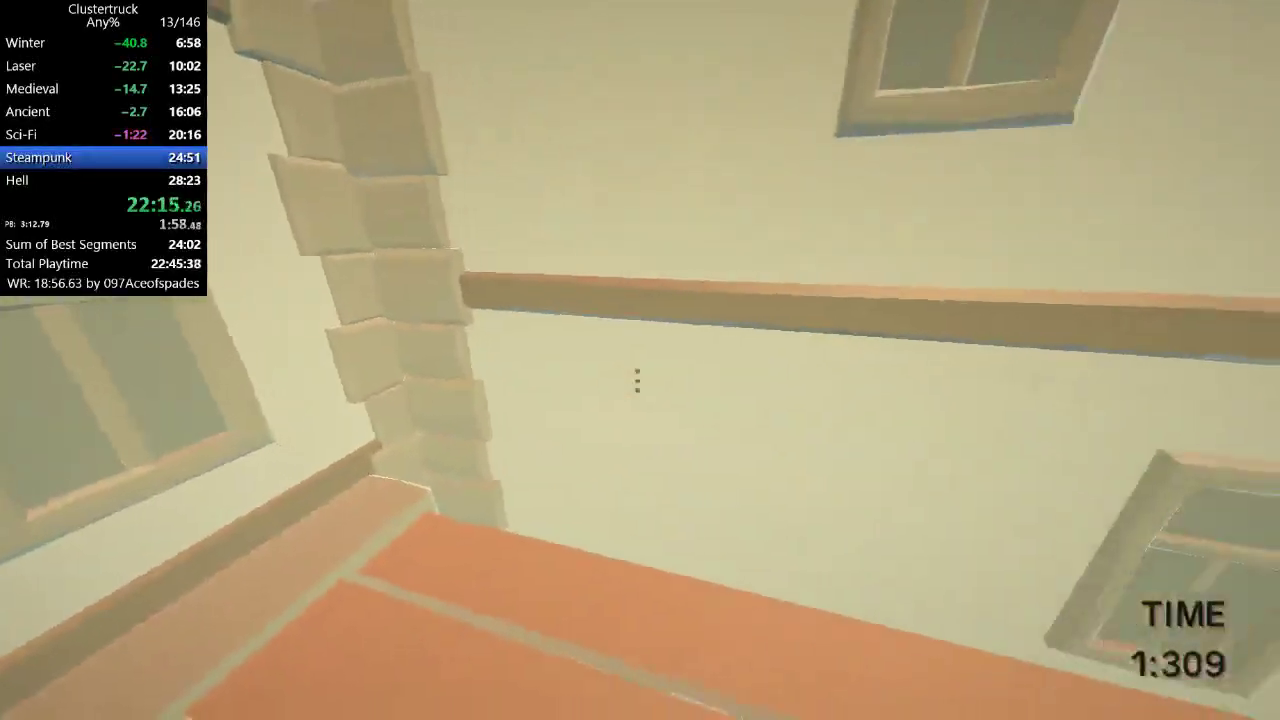
pyautogui.press('r')
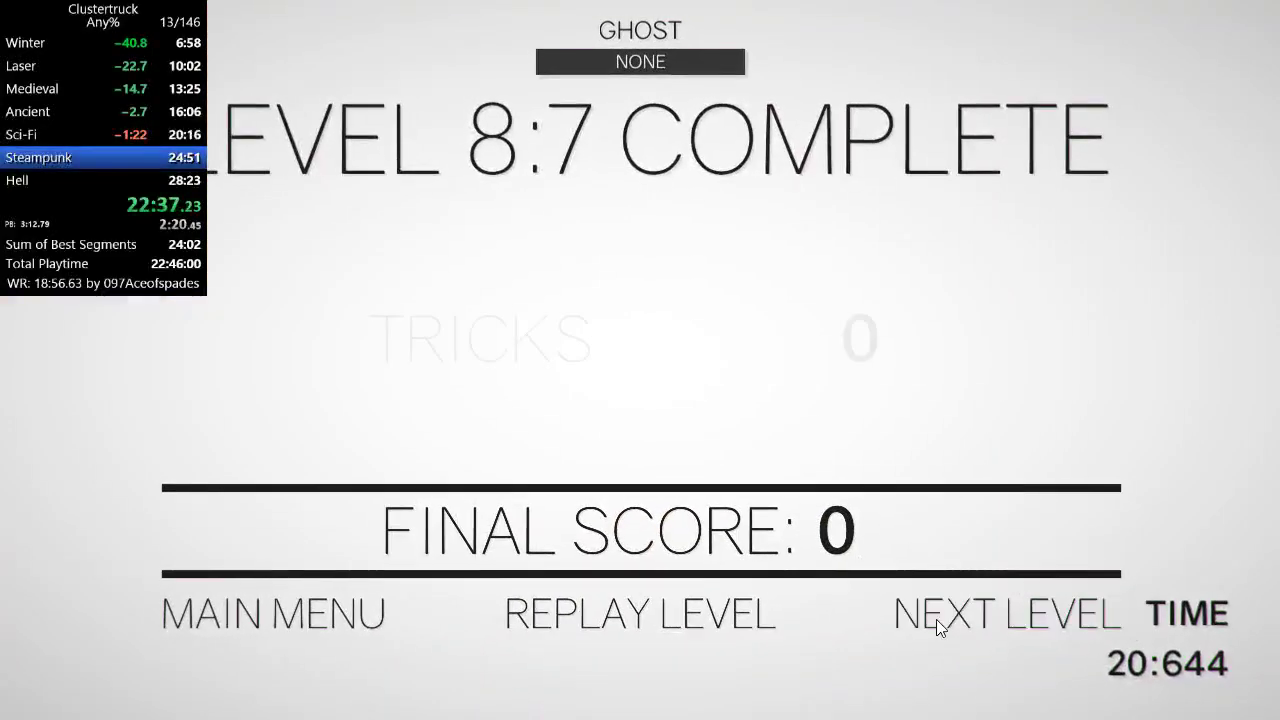
# Play through level 8:8 and start level 8:9, restarting after the first misses
pyautogui.click(936, 619)
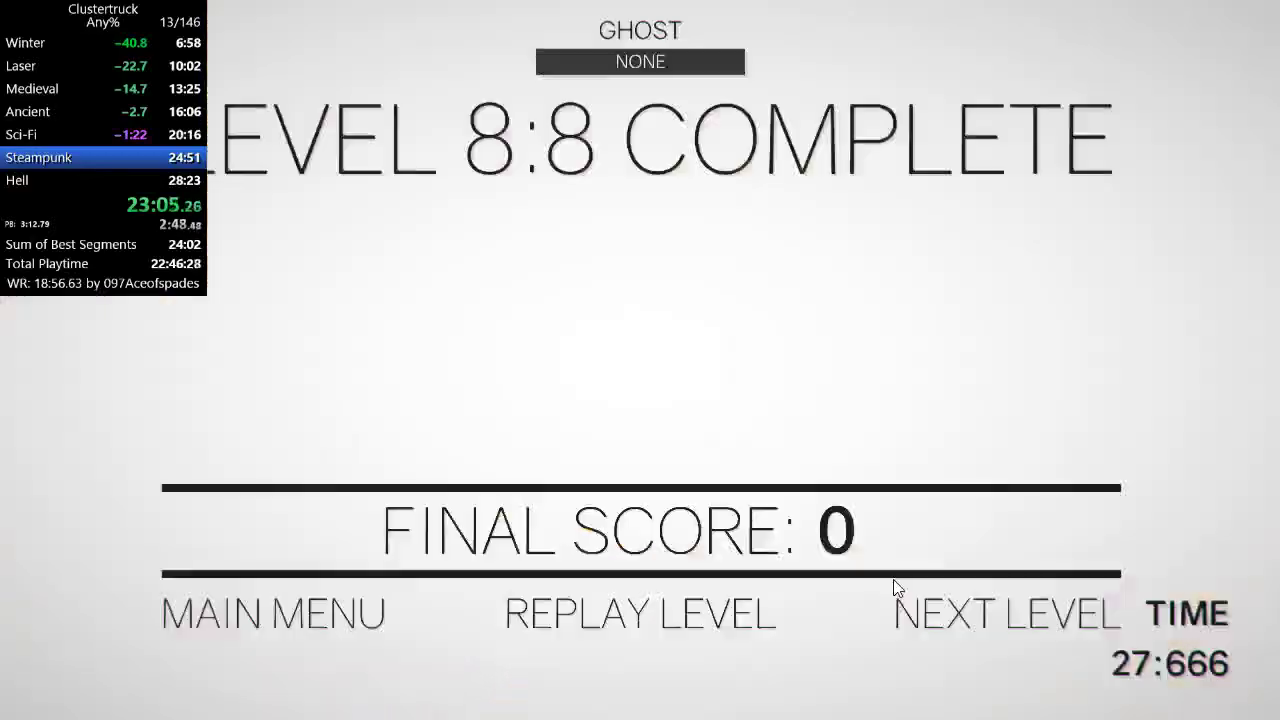
pyautogui.press('Return')
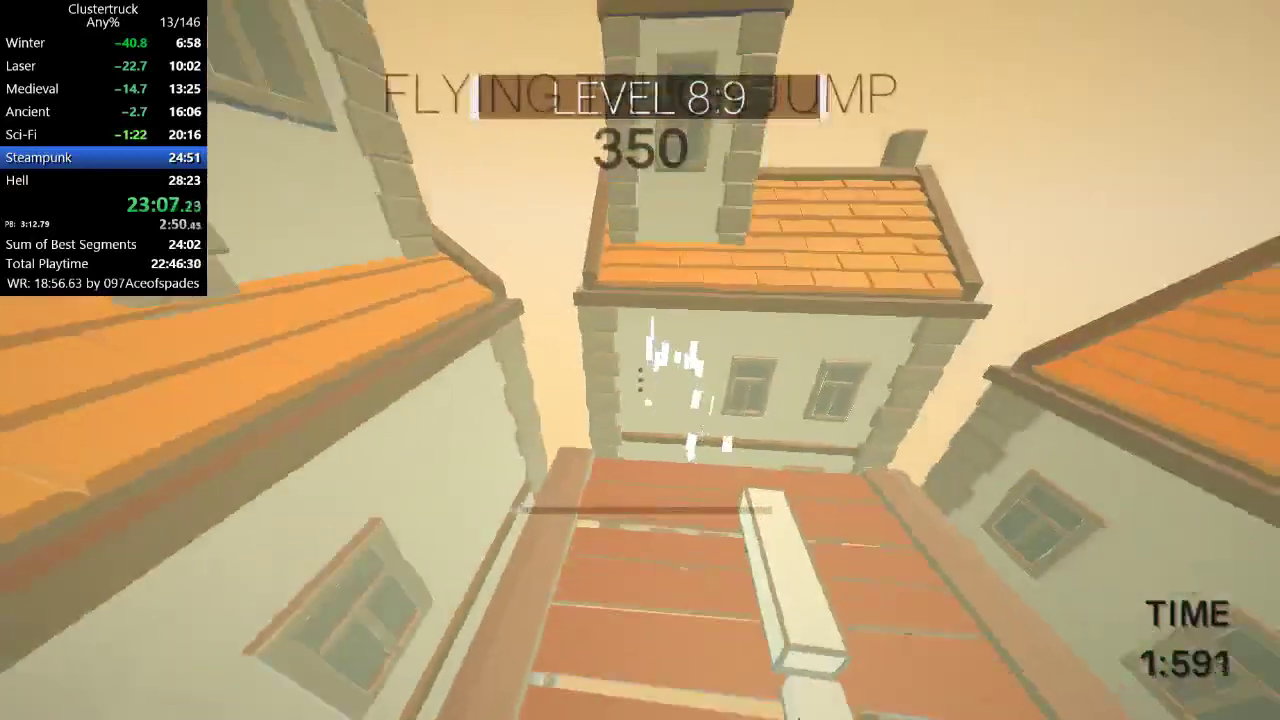
pyautogui.press('r')
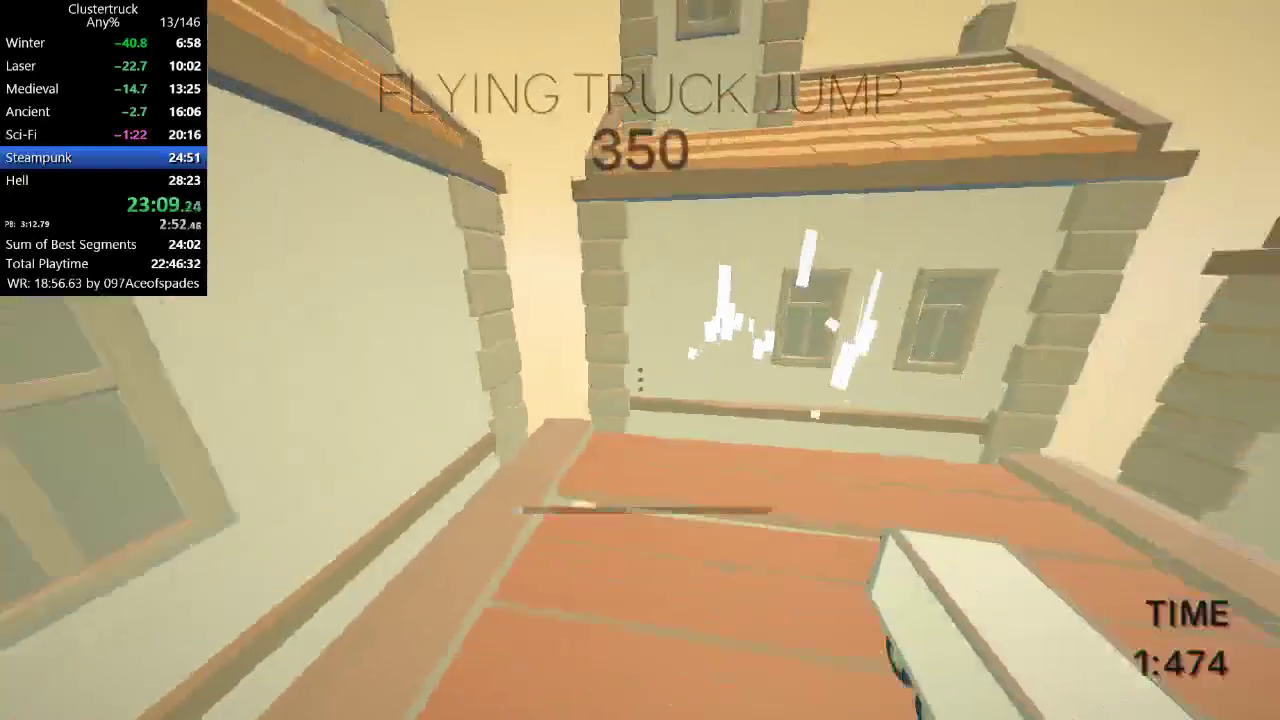
pyautogui.press('r')
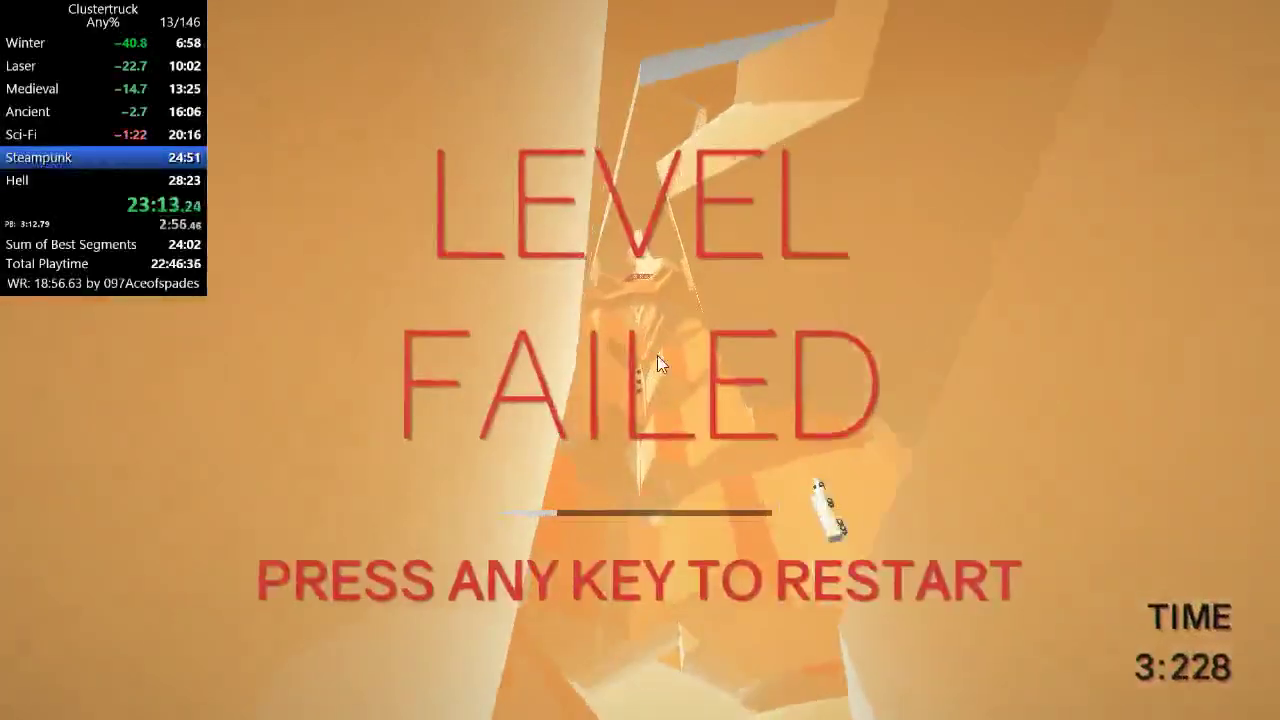
pyautogui.press('space')
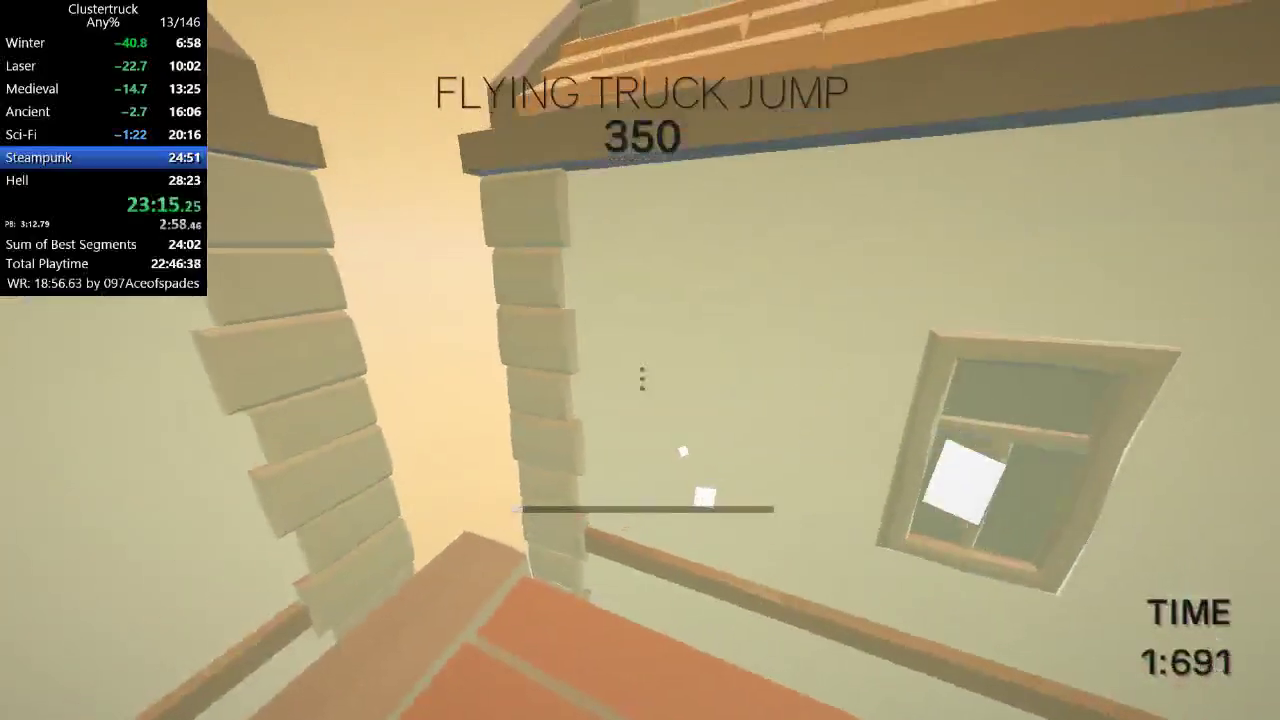
pyautogui.press('r')
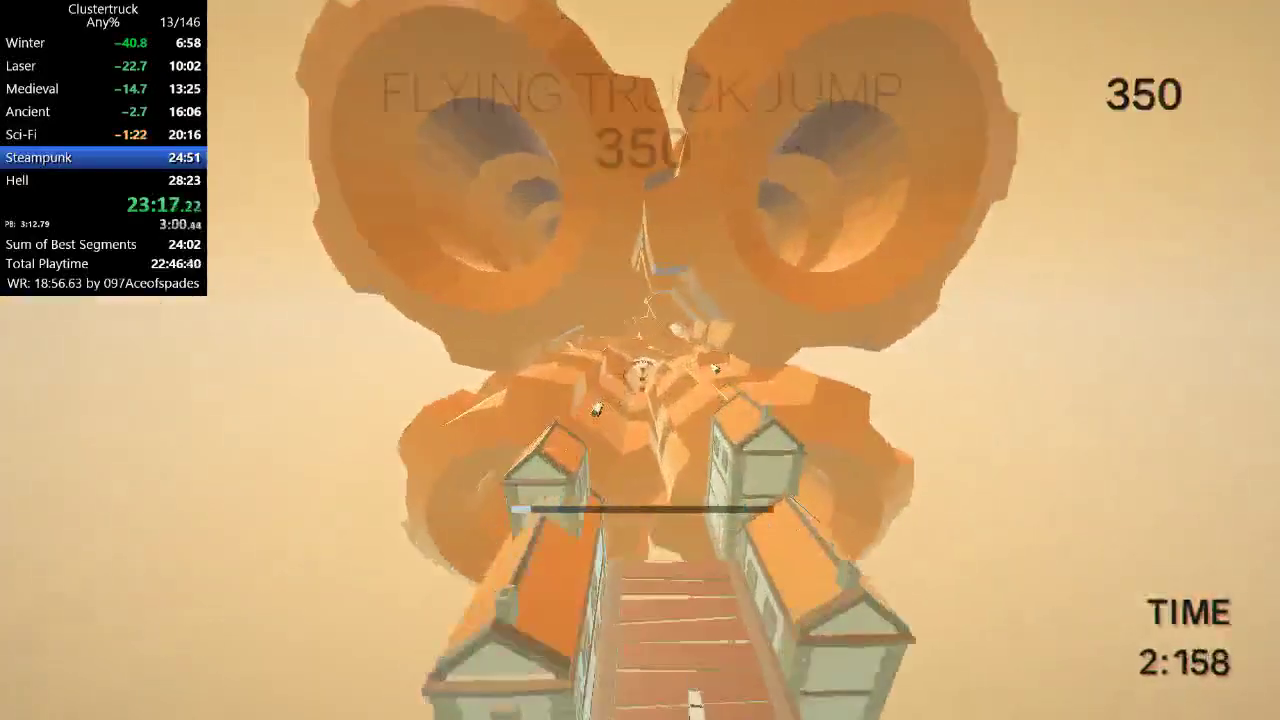
# Keep retrying level 8:9 after falls and crashes until it is complete
pyautogui.press('r')
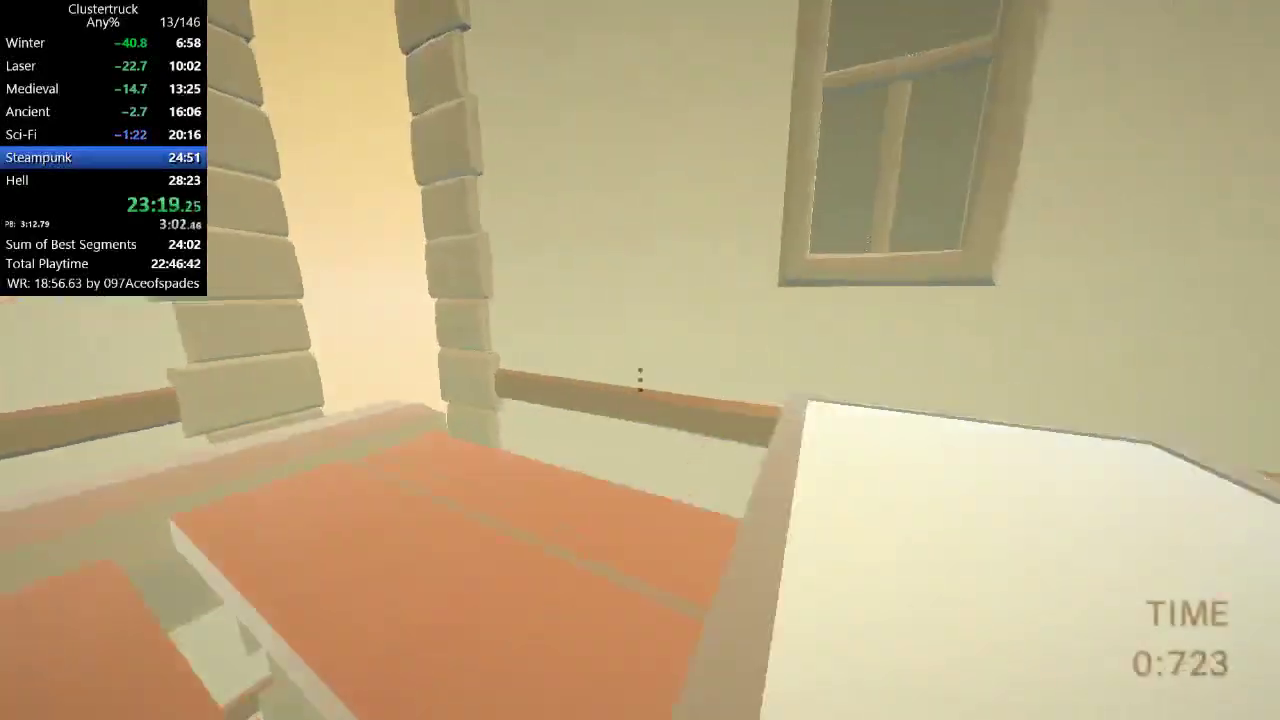
pyautogui.press('r')
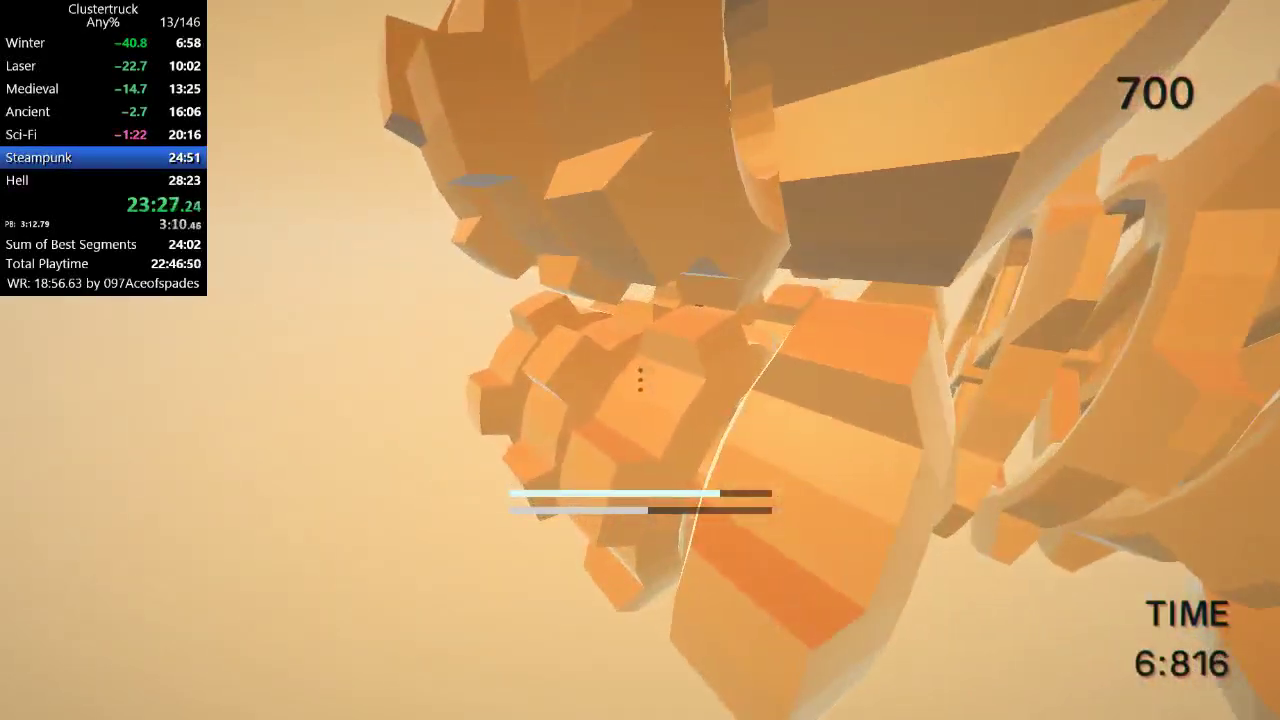
pyautogui.press('r')
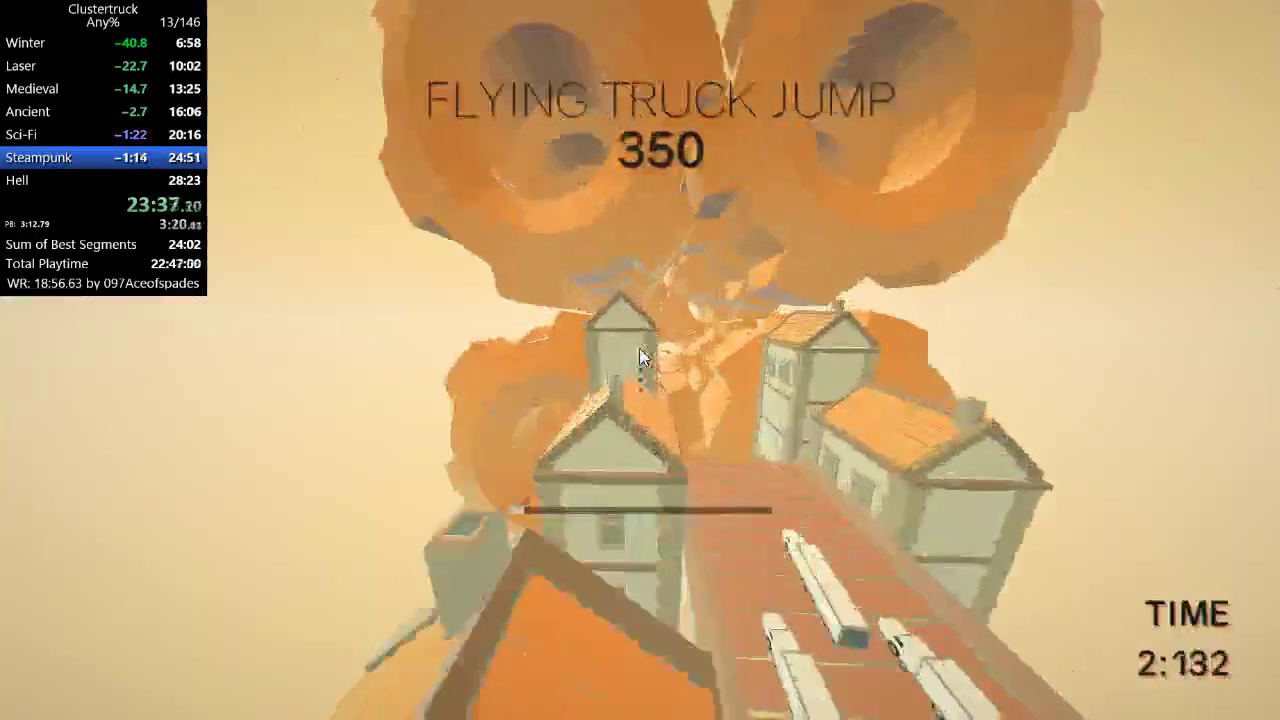
pyautogui.press('space')
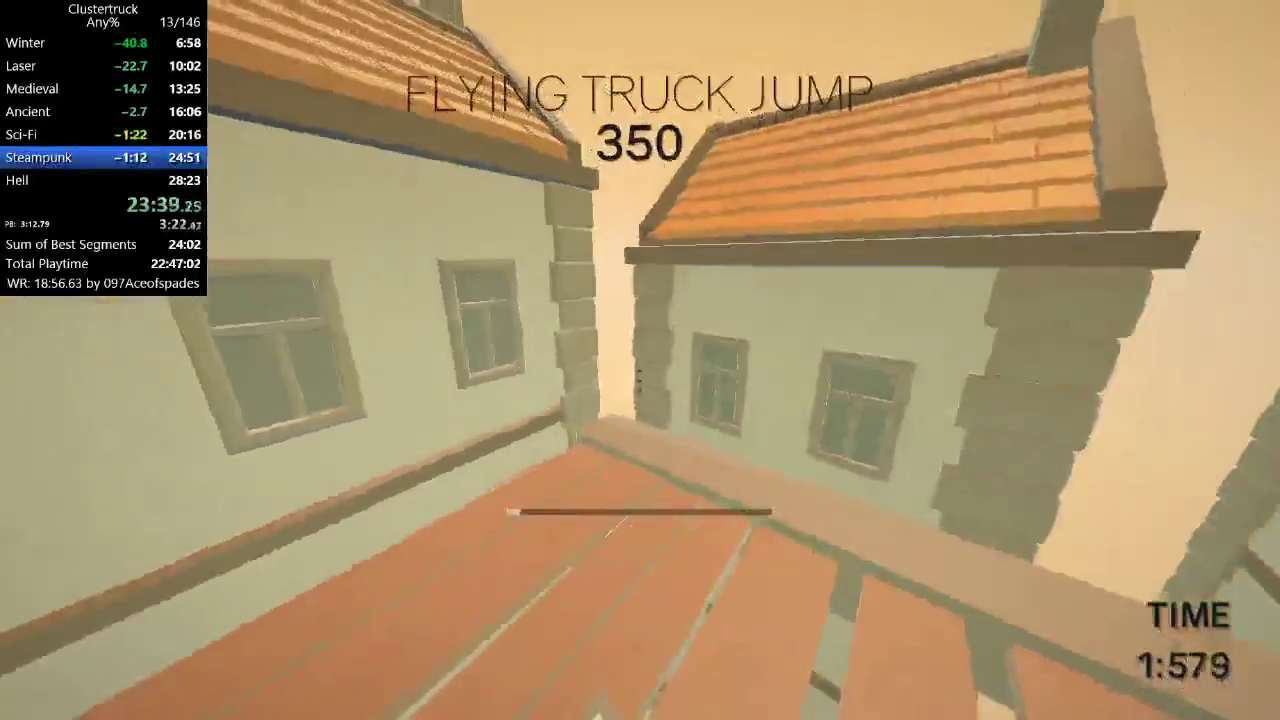
pyautogui.press('r')
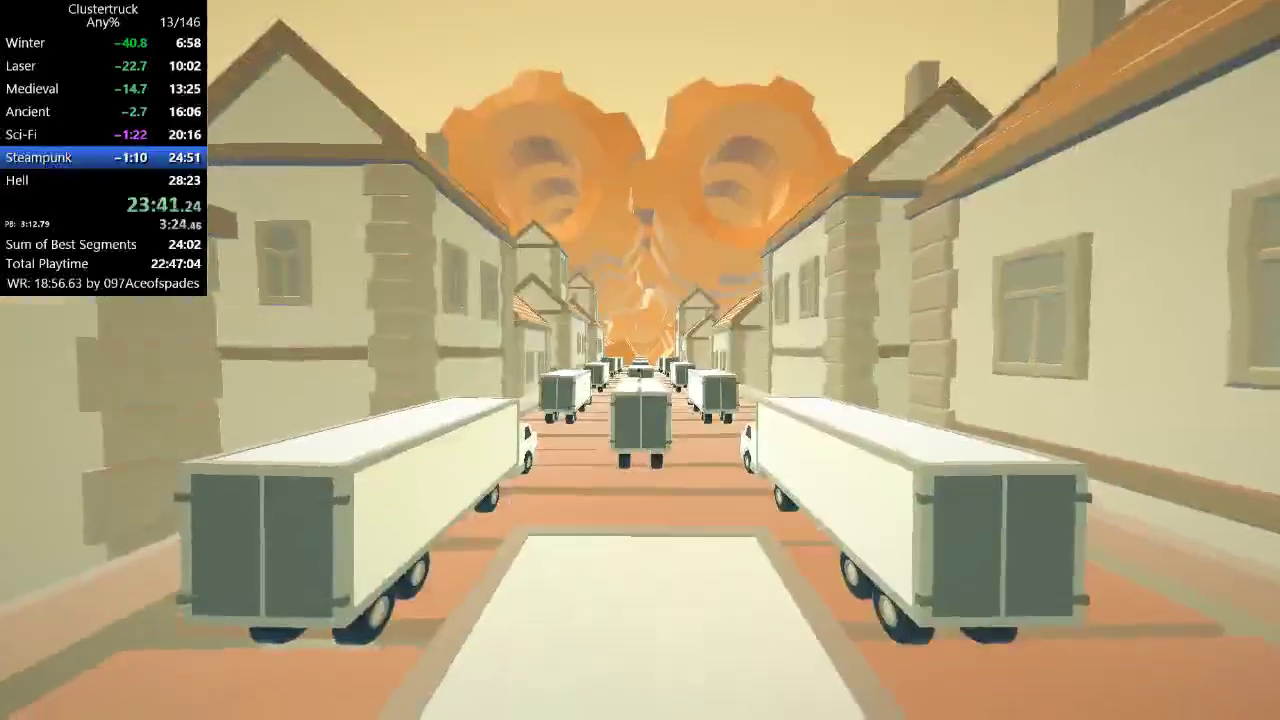
pyautogui.press('r')
pyautogui.press('r')
pyautogui.press('r')
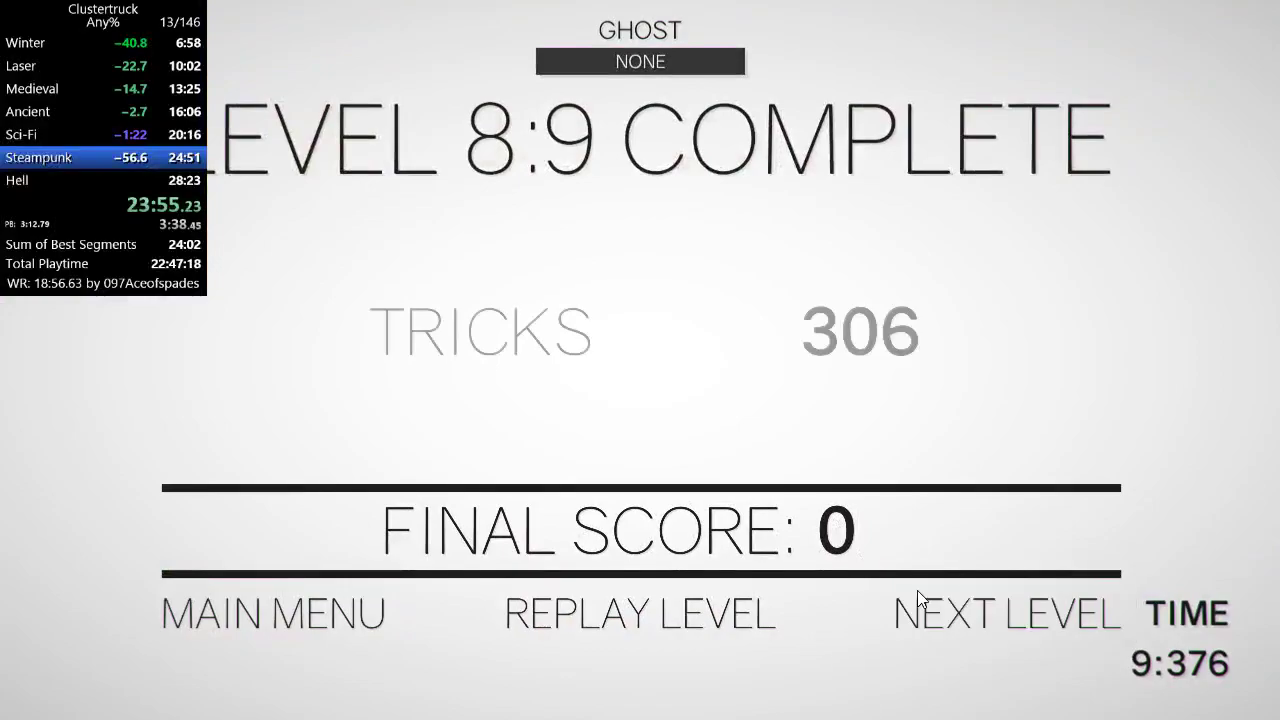
# Finish level 8:10 after one restart, then start Hell level 9:1
pyautogui.click(917, 590)
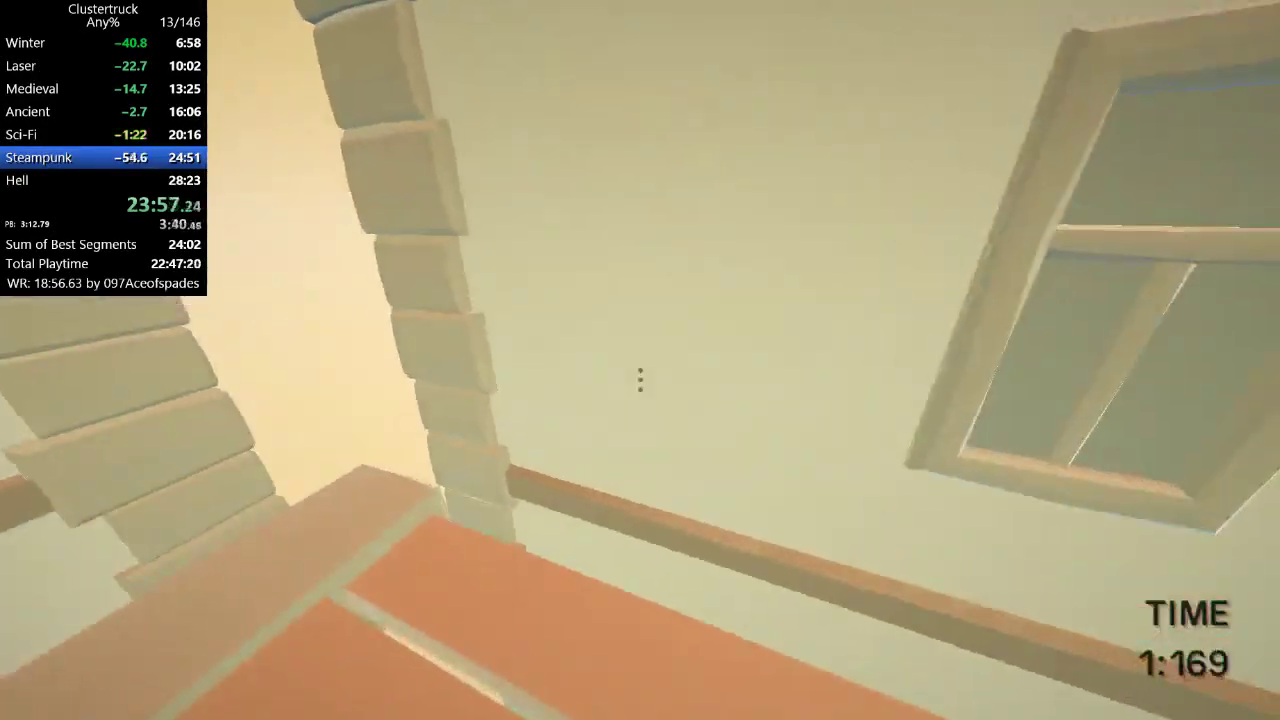
pyautogui.press('r')
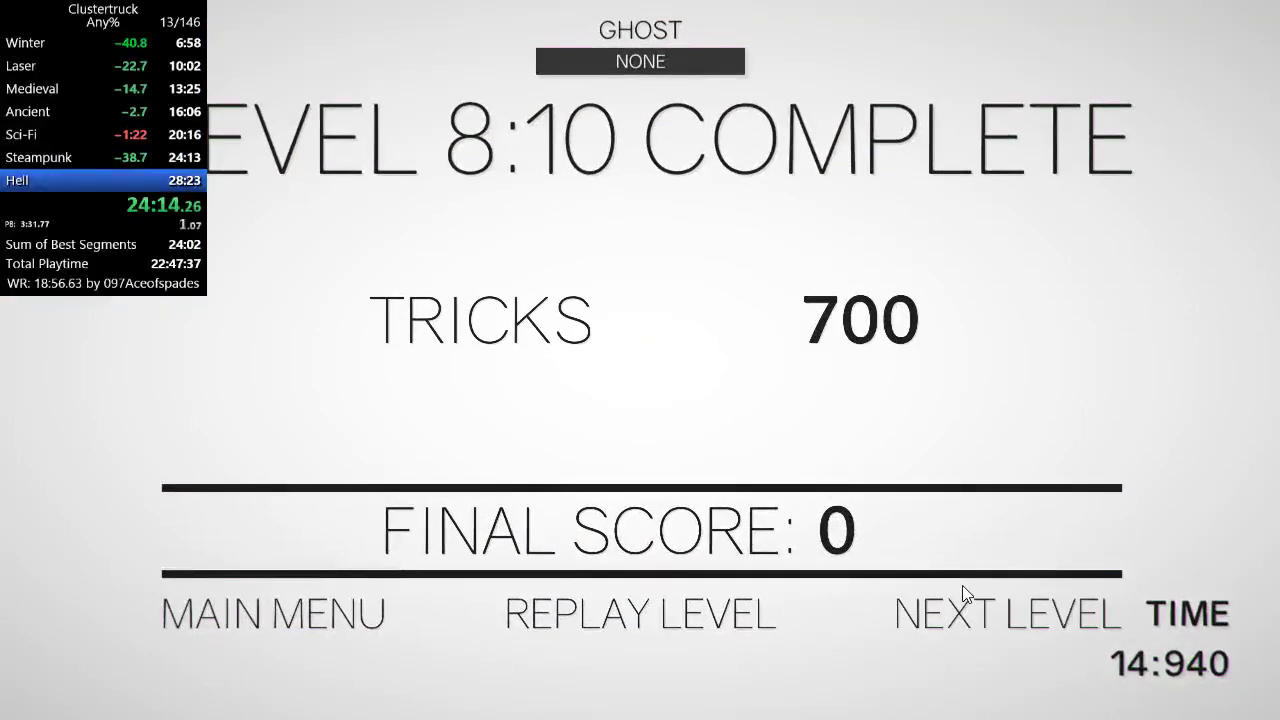
pyautogui.click(962, 595)
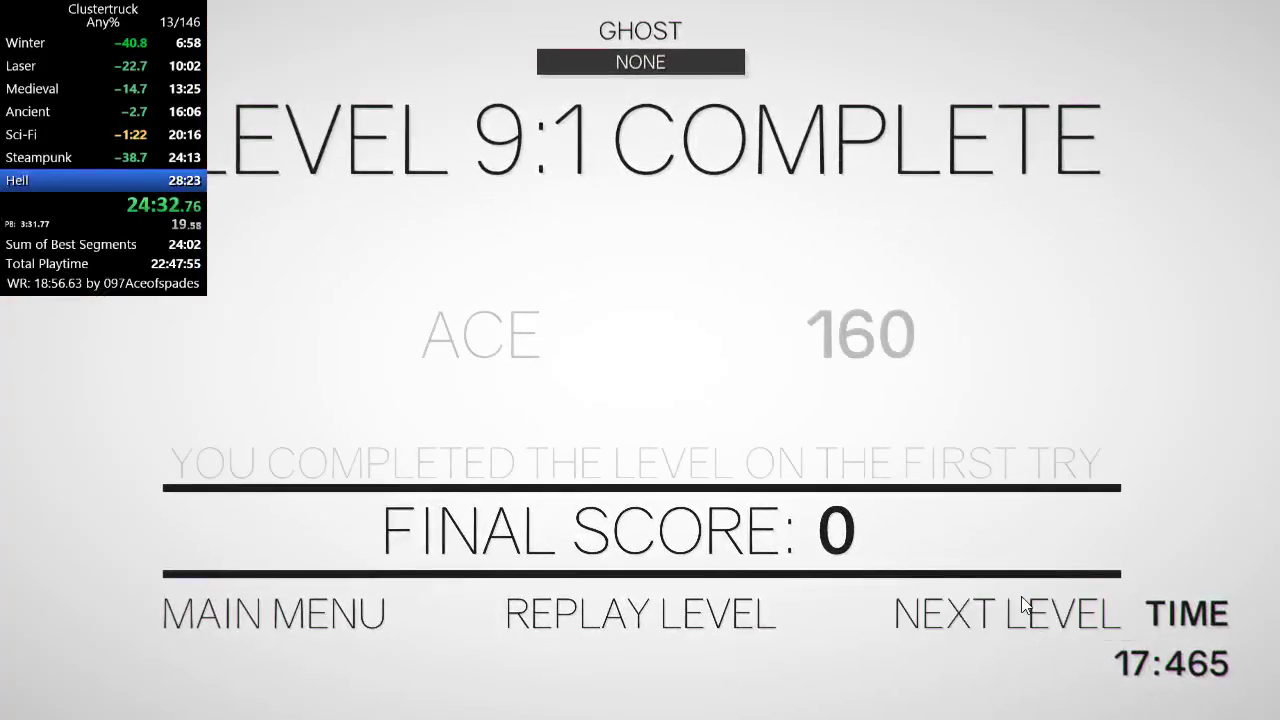
# Advance from each results screen and play Hell levels 9:2, 9:3 and 9:4
pyautogui.click(1024, 606)
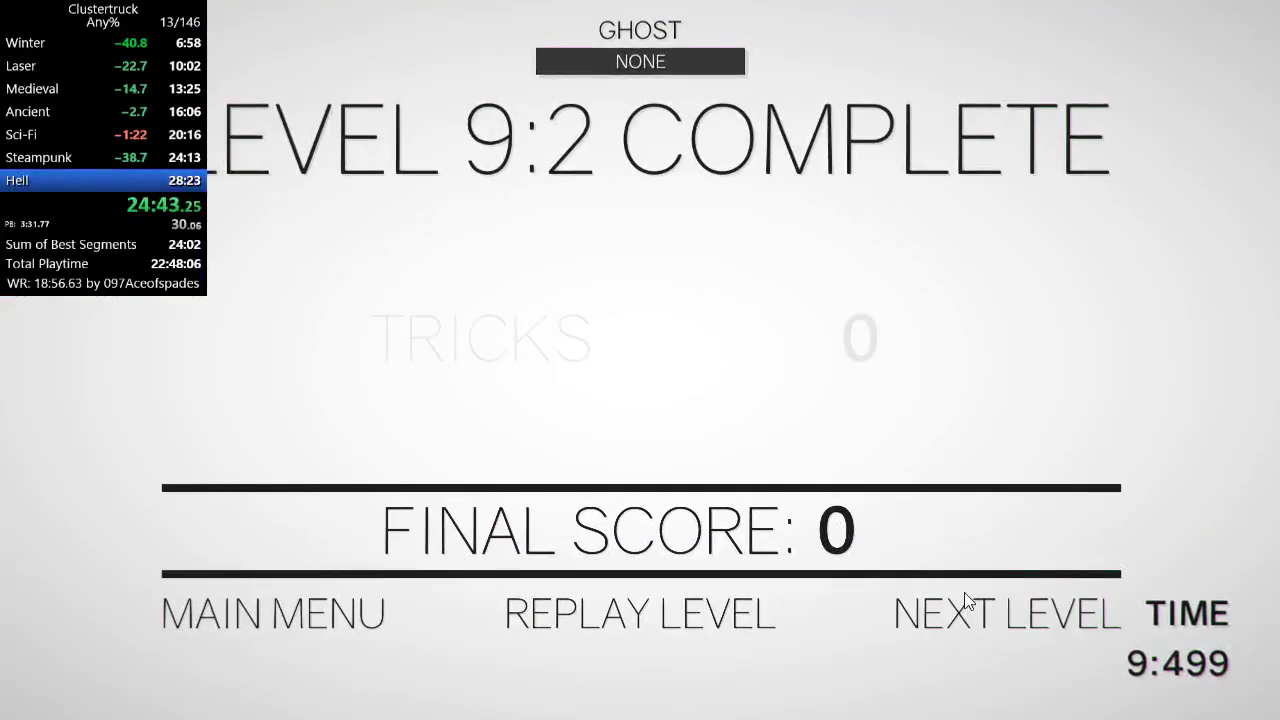
pyautogui.click(964, 592)
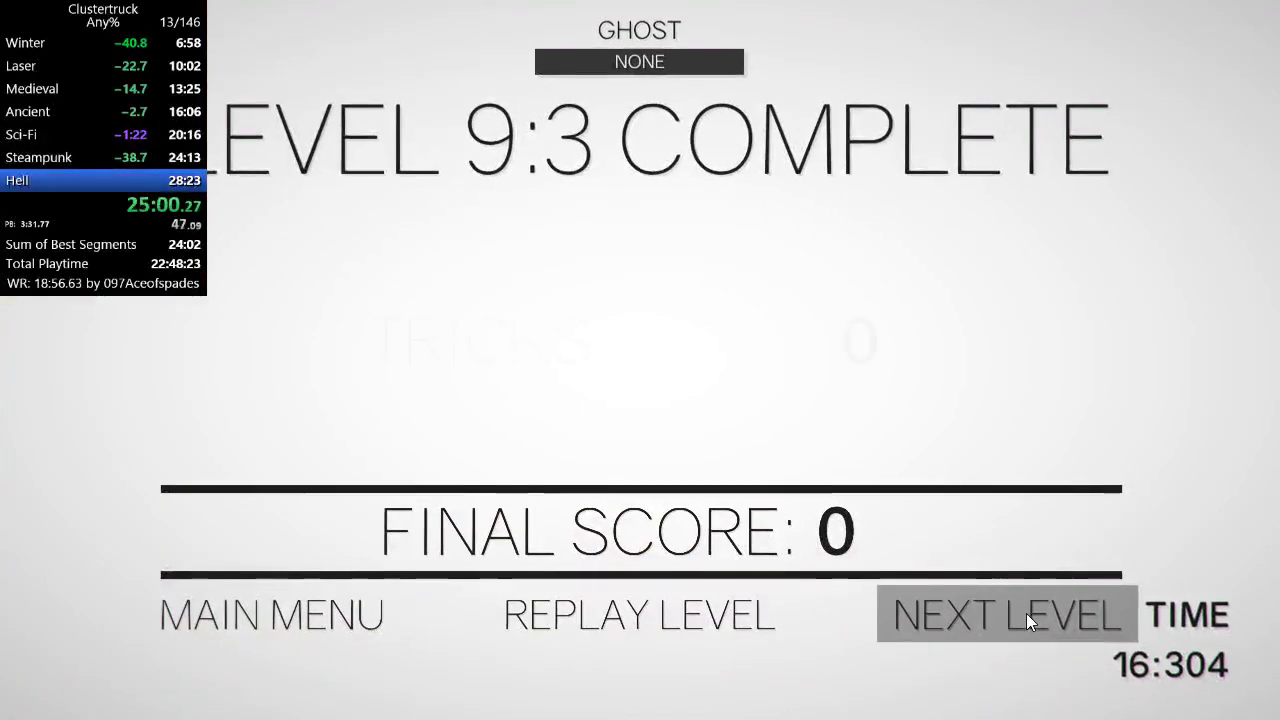
pyautogui.click(1026, 613)
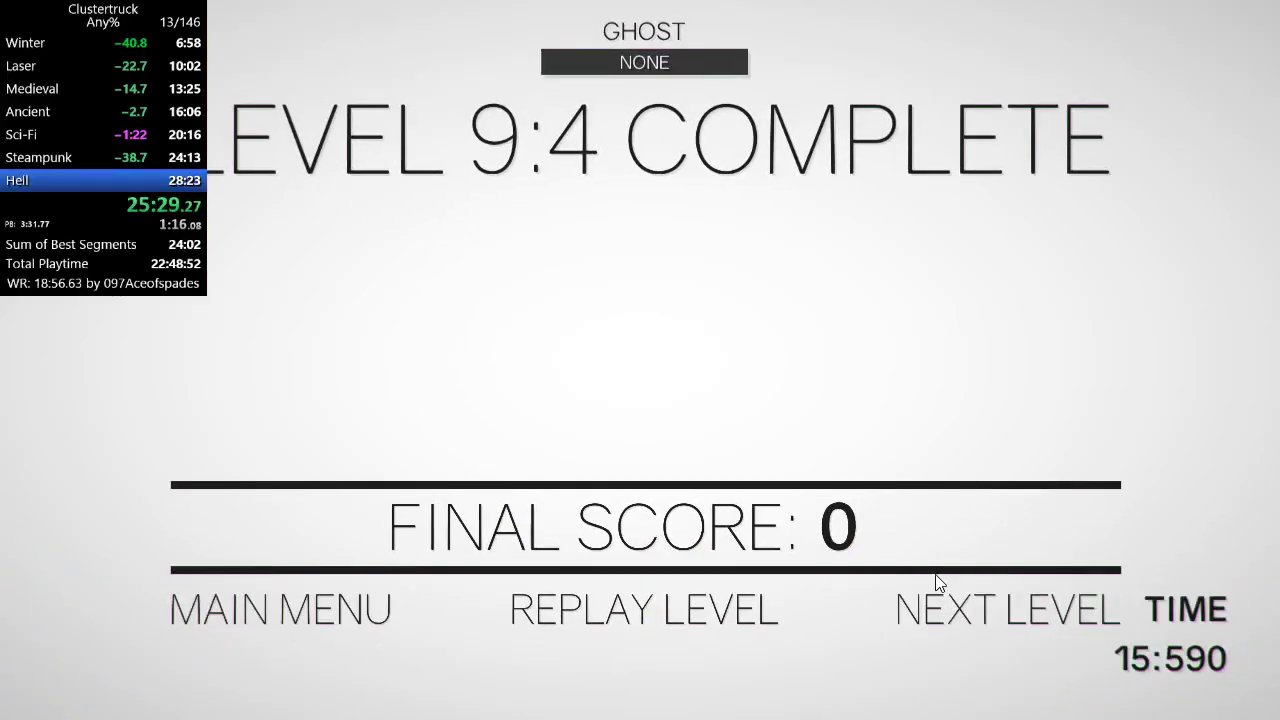
# Play Hell levels 9:5, 9:6 and 9:7, retrying 9:5 and 9:7 once each
pyautogui.click(940, 610)
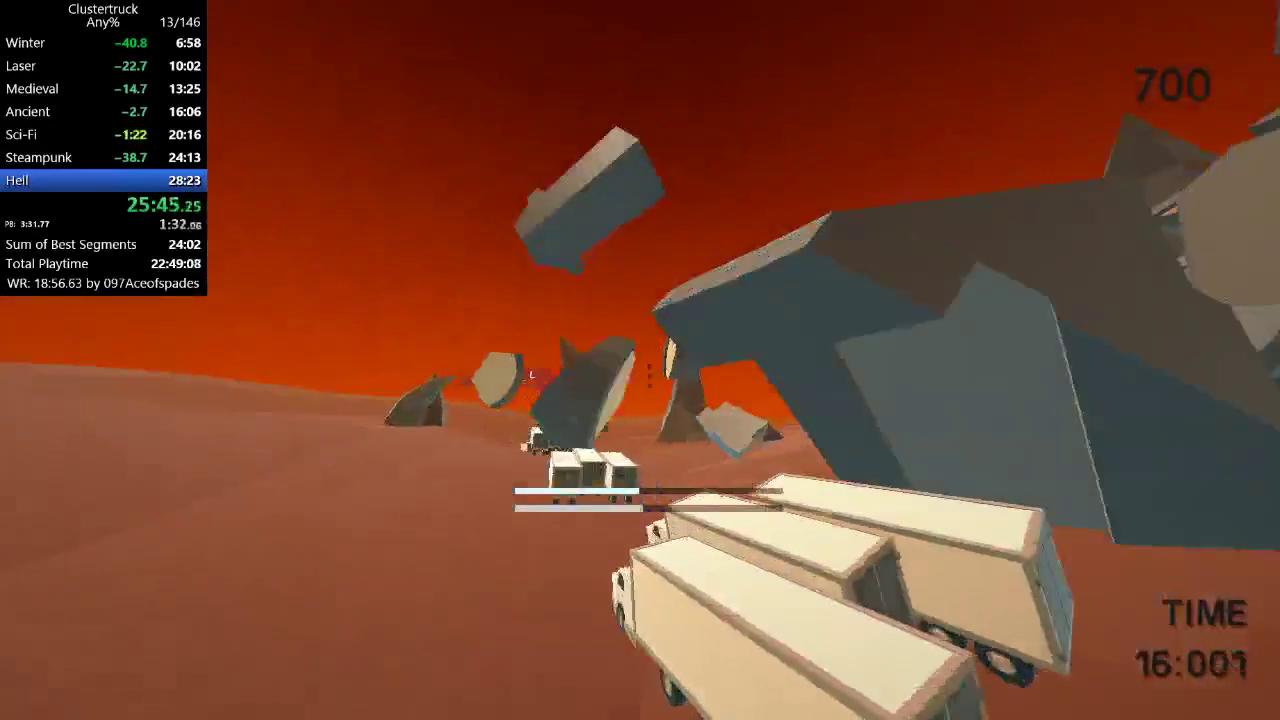
pyautogui.press('space')
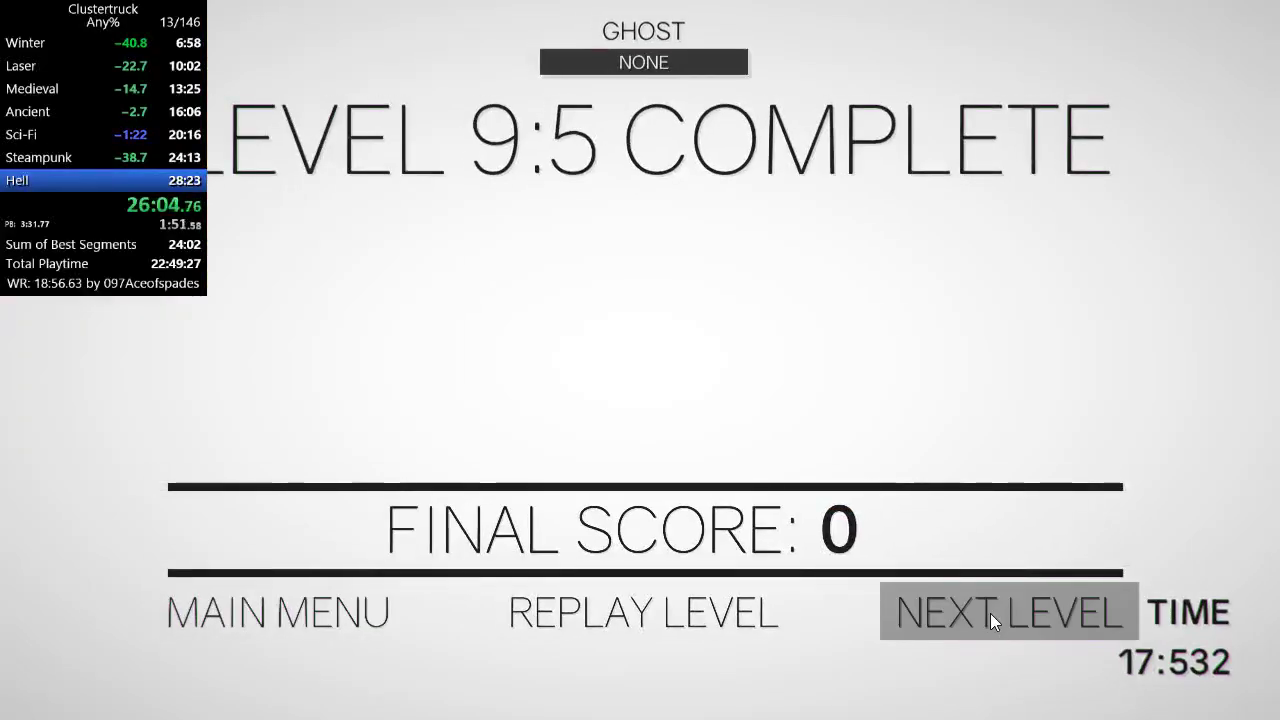
pyautogui.click(990, 613)
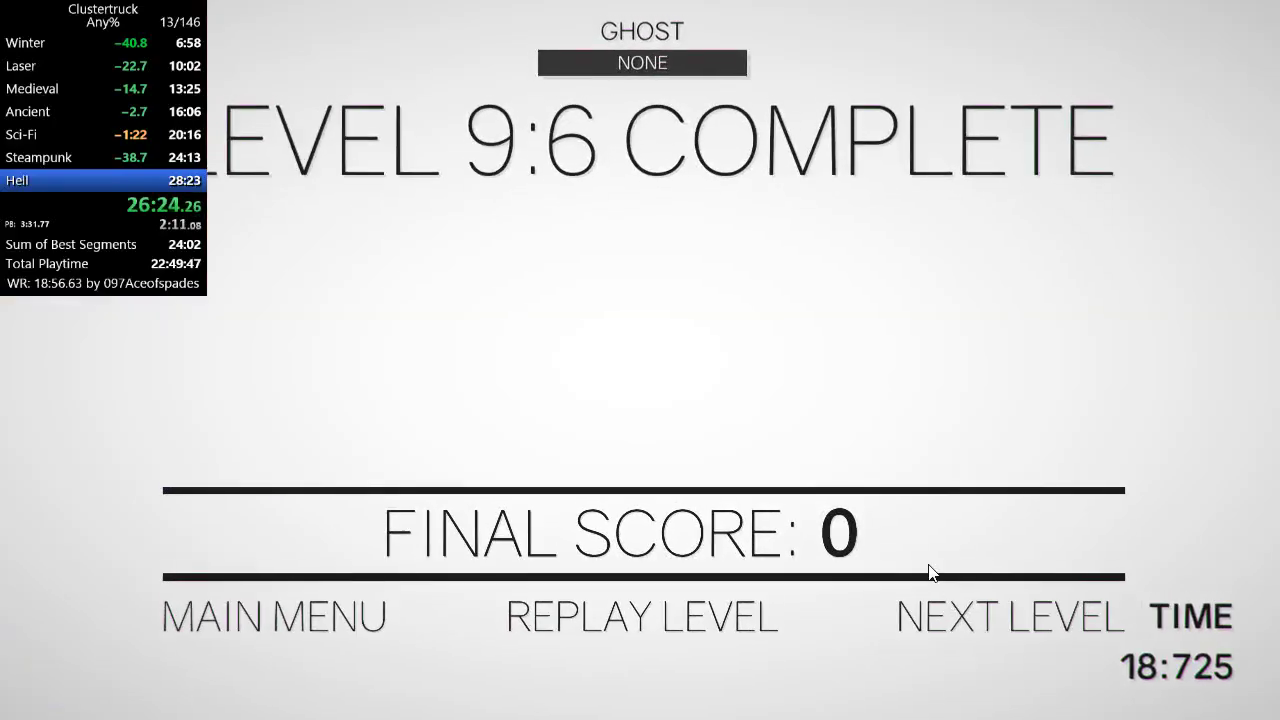
pyautogui.click(1010, 615)
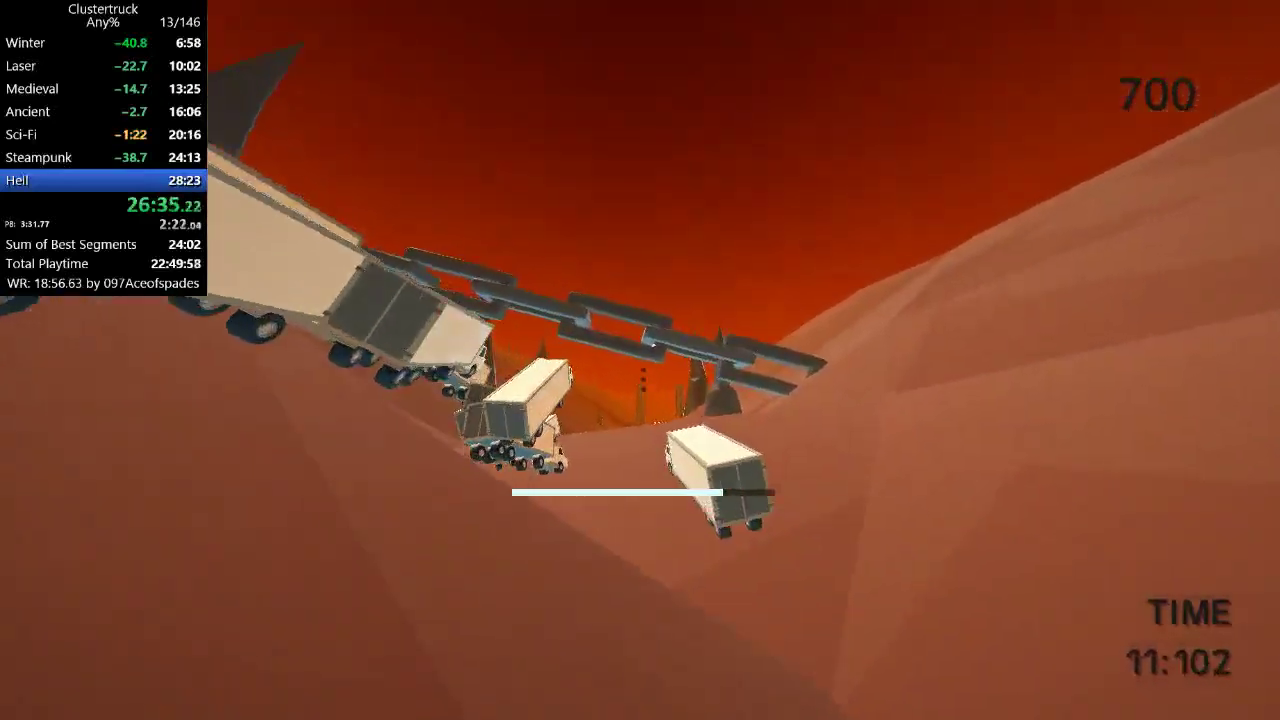
pyautogui.press('space')
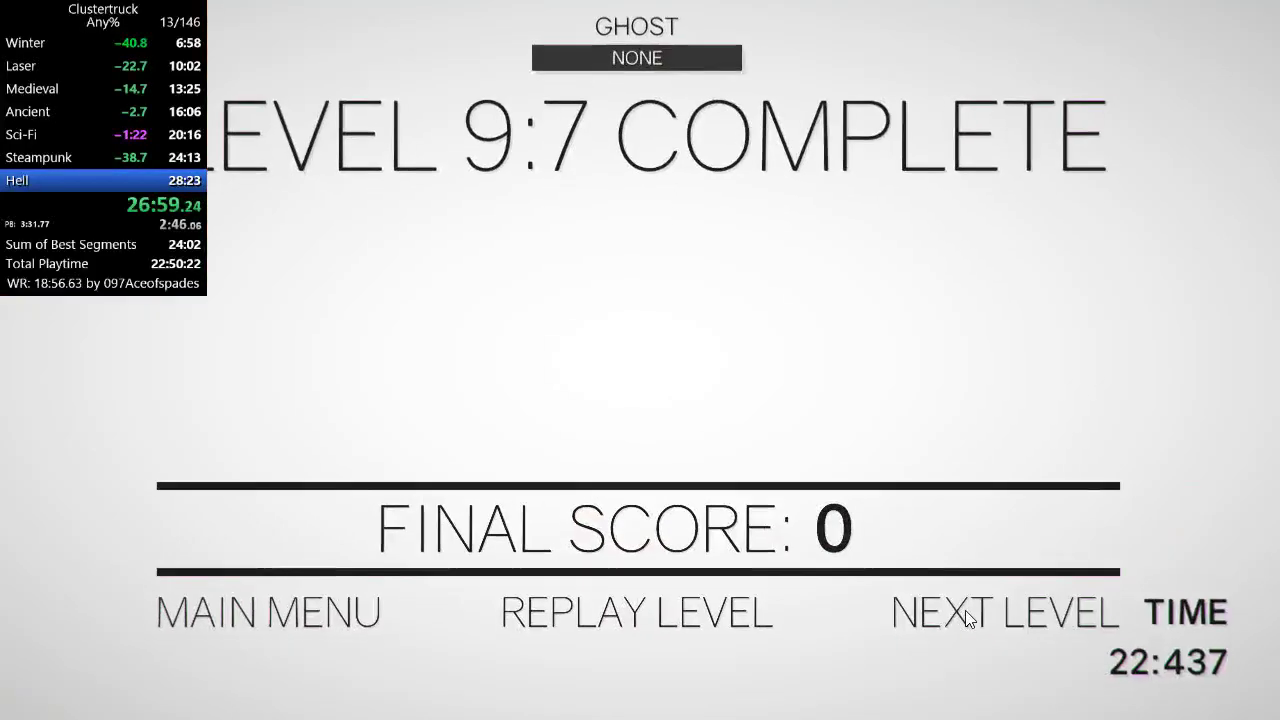
# Play level 9:8 with one restart, finish 9:9, and return to the main menu
pyautogui.press('Return')
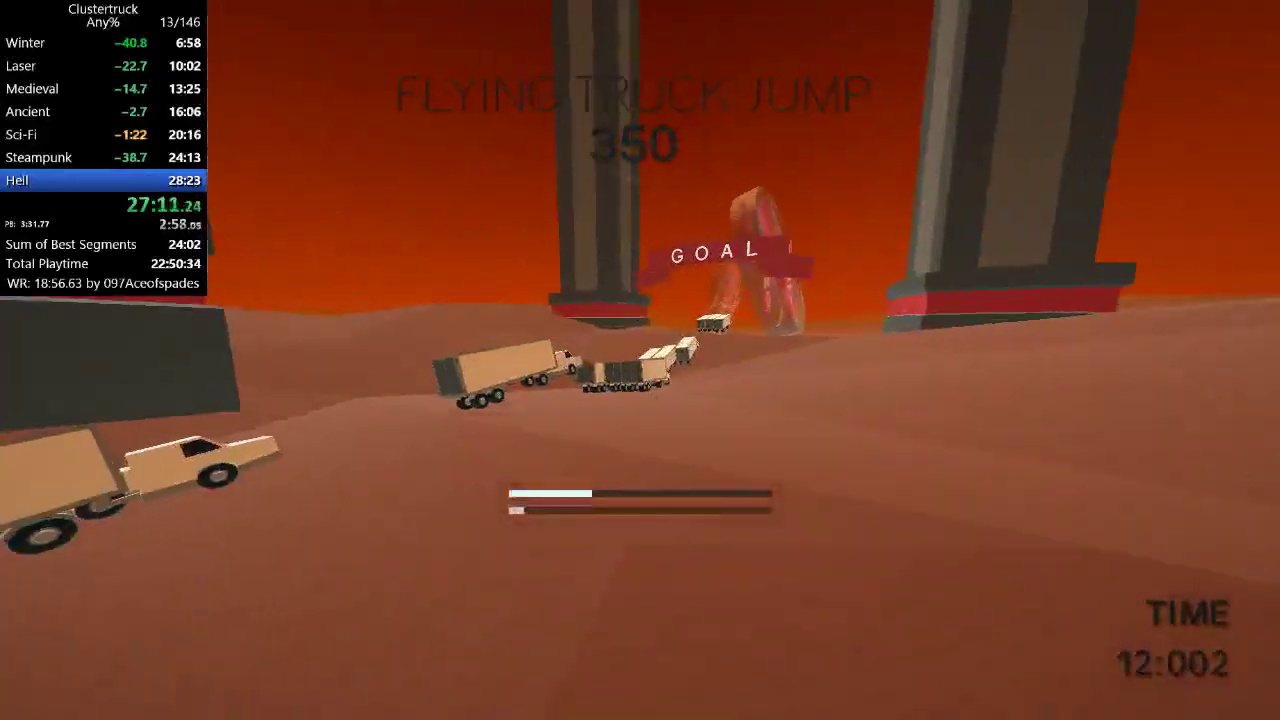
pyautogui.press('r')
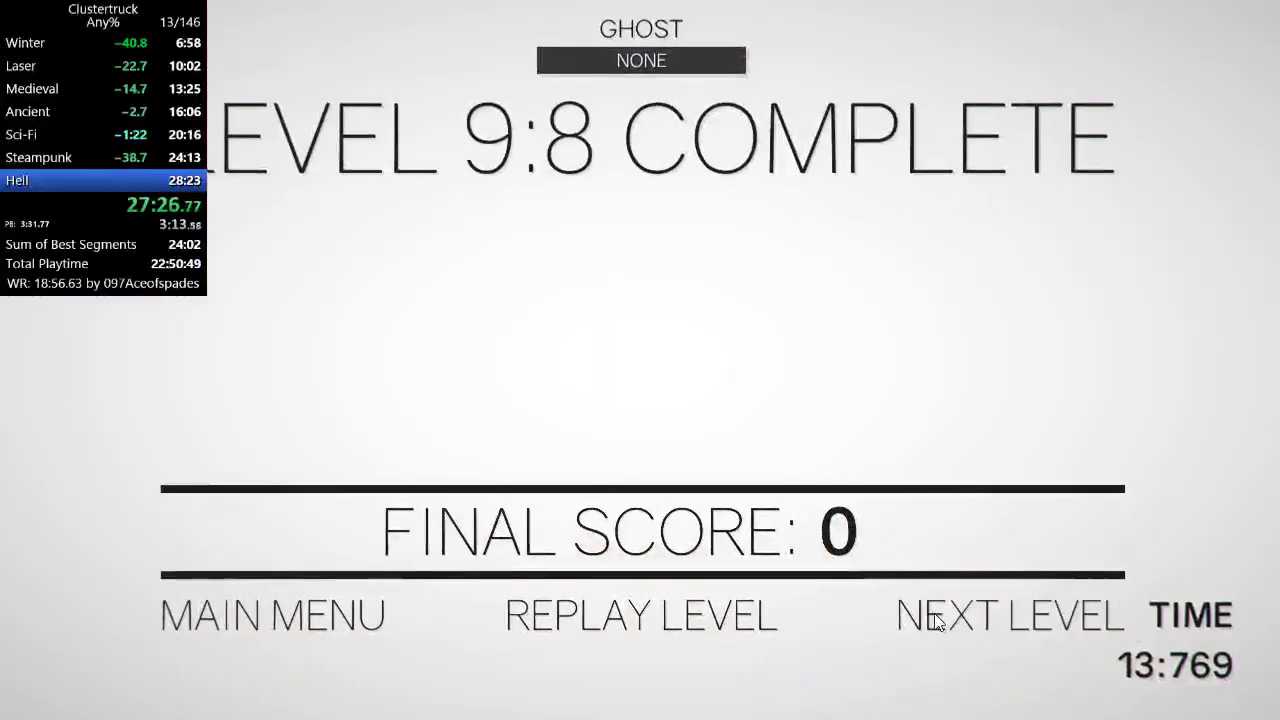
pyautogui.click(937, 622)
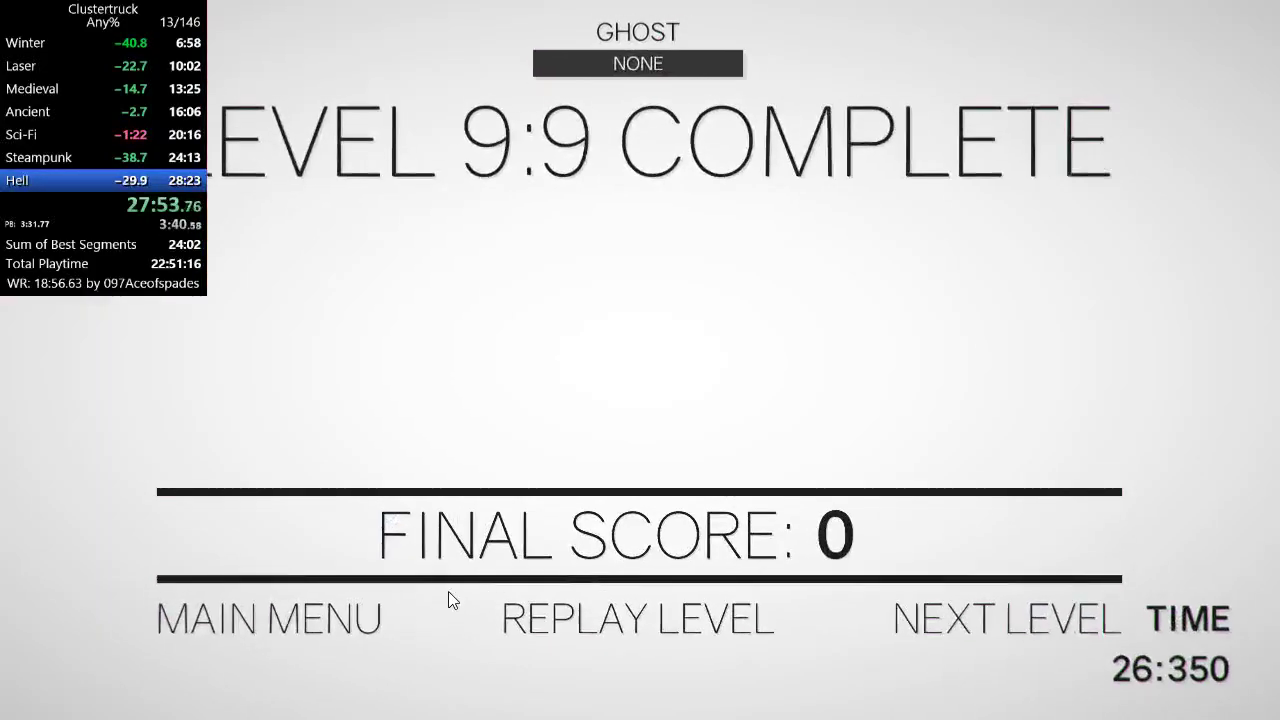
pyautogui.click(321, 596)
# Close Abilities and launch Hell level 9:10 from Play > Campaign > World 9
pyautogui.click(583, 332)
pyautogui.click(275, 564)
pyautogui.click(566, 236)
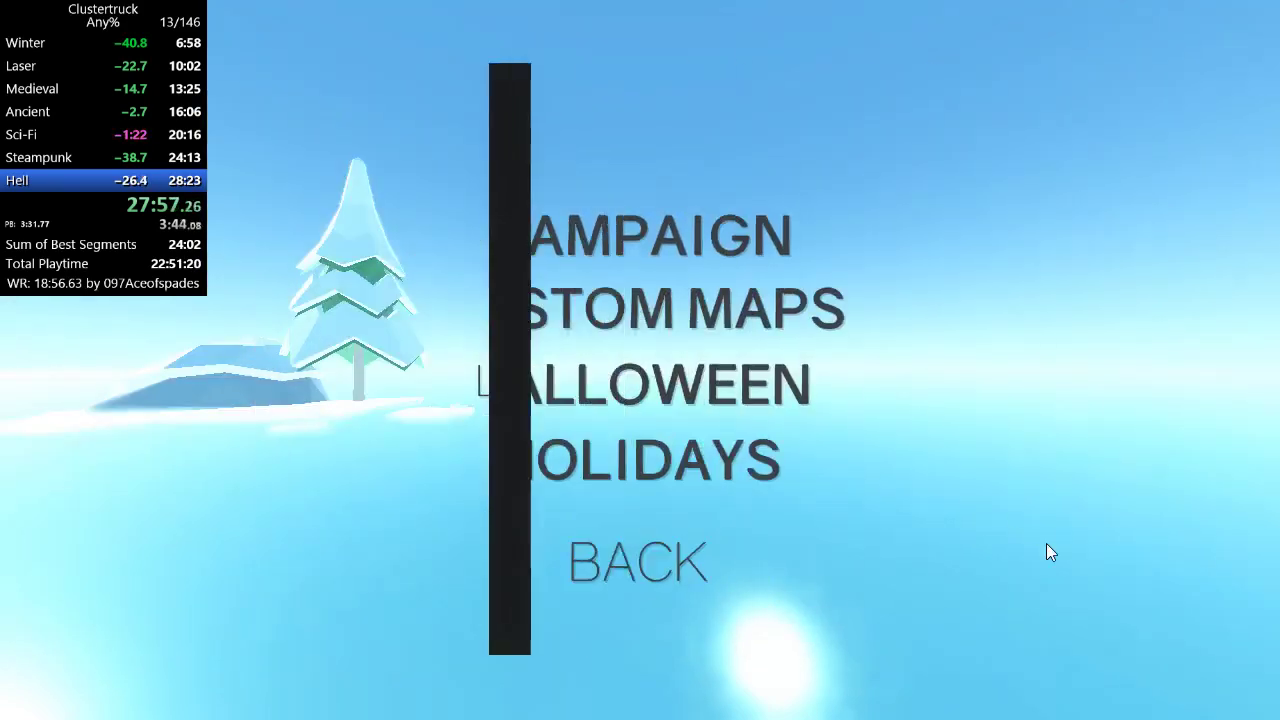
pyautogui.click(624, 215)
pyautogui.click(1008, 571)
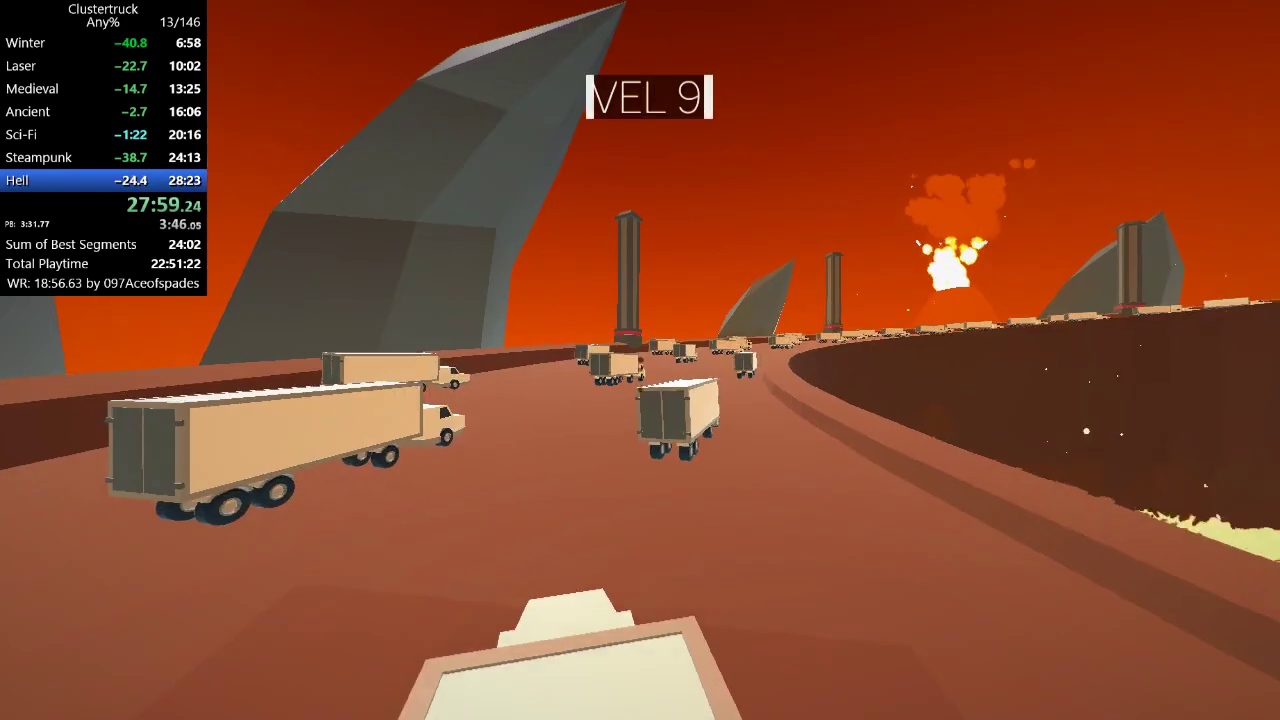